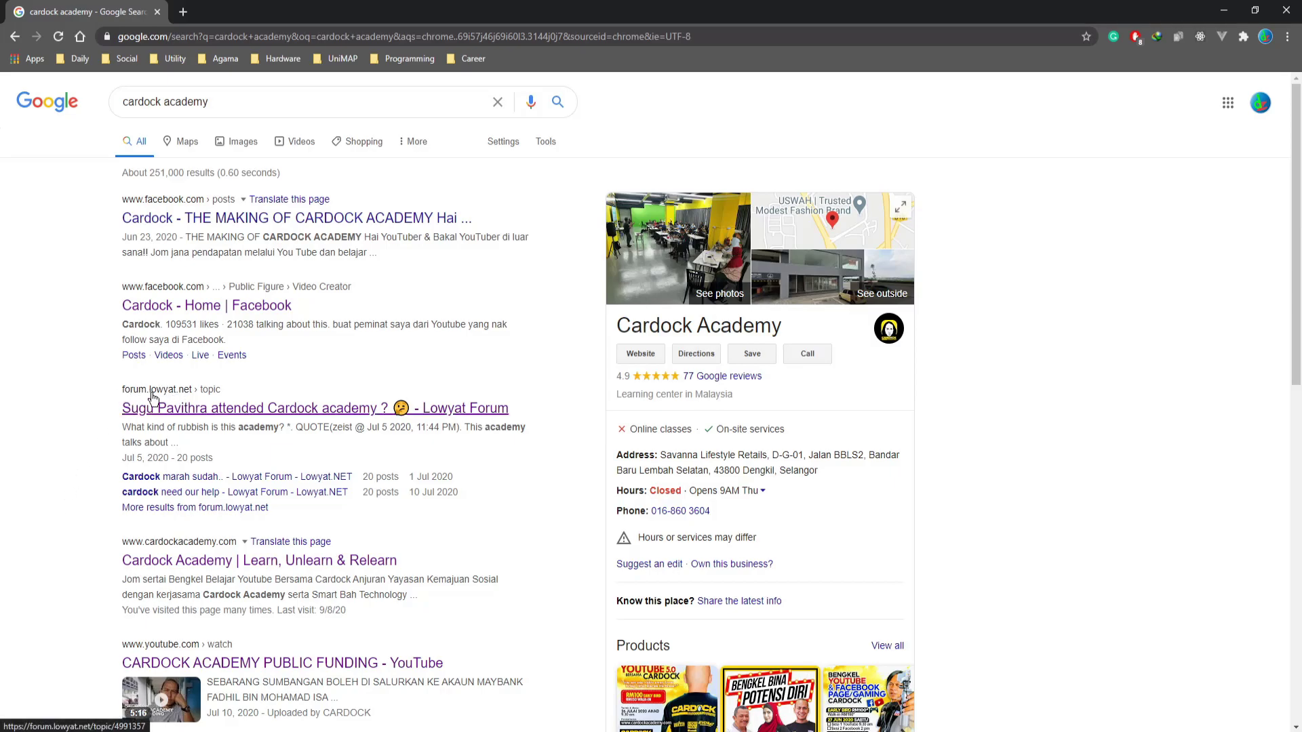
Step: Look over the search results for Cardock Academy and open the academy's official website, cardockacademy.com
{"action": "scroll", "coordinate": [31, 377], "scroll_direction": "down", "scroll_amount": 4}
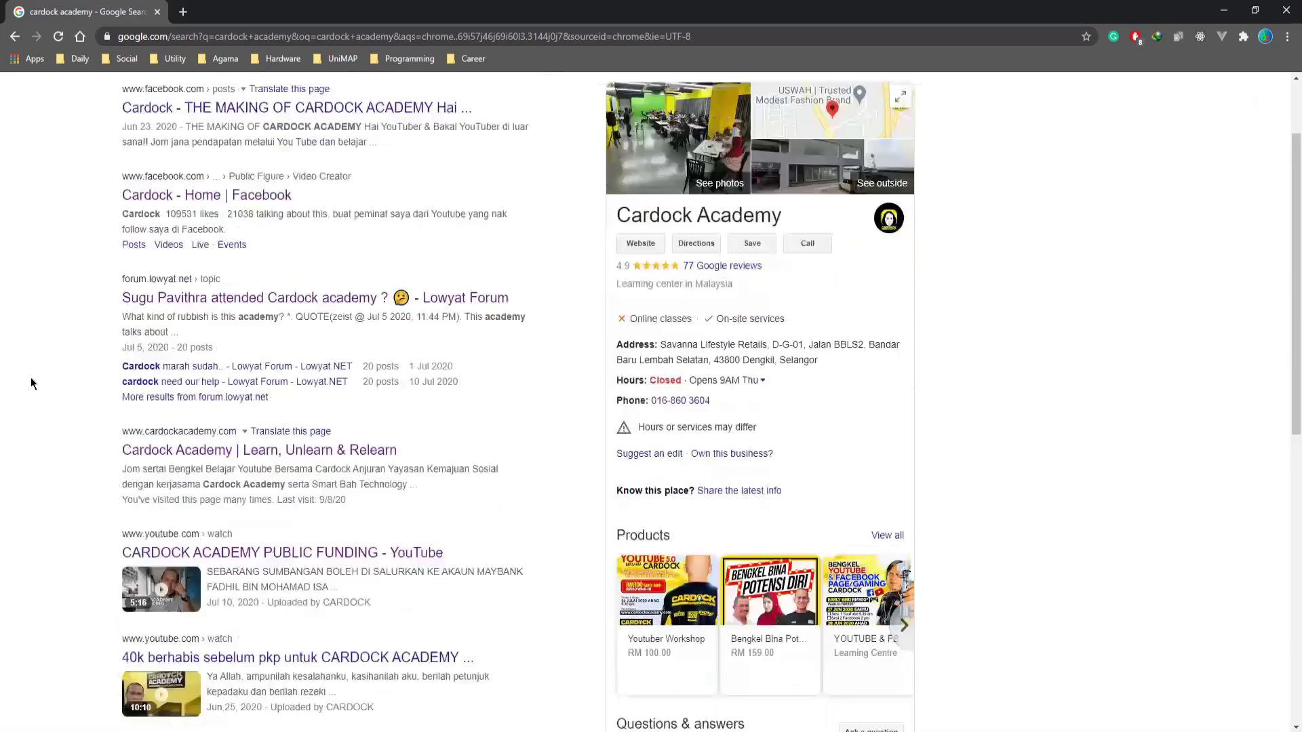
{"action": "scroll", "coordinate": [30, 378], "scroll_direction": "up", "scroll_amount": 4}
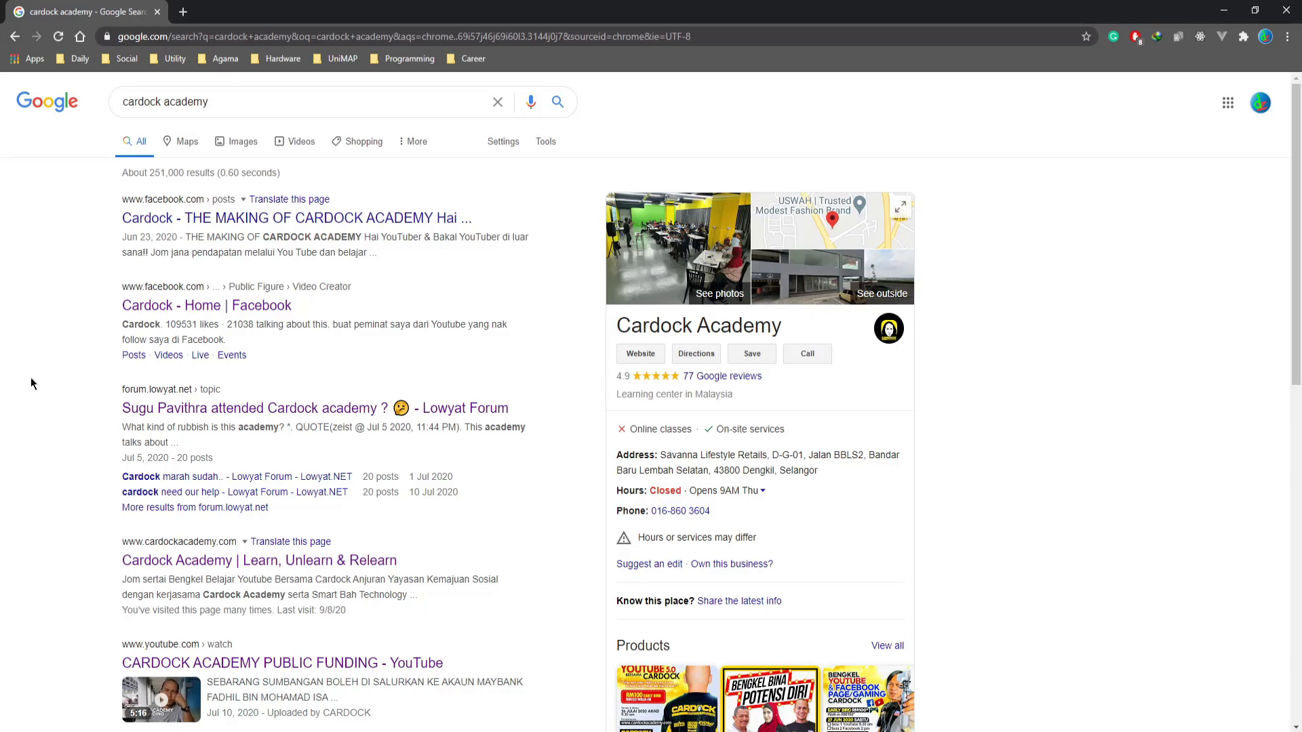
{"action": "scroll", "coordinate": [63, 437], "scroll_direction": "down", "scroll_amount": 2}
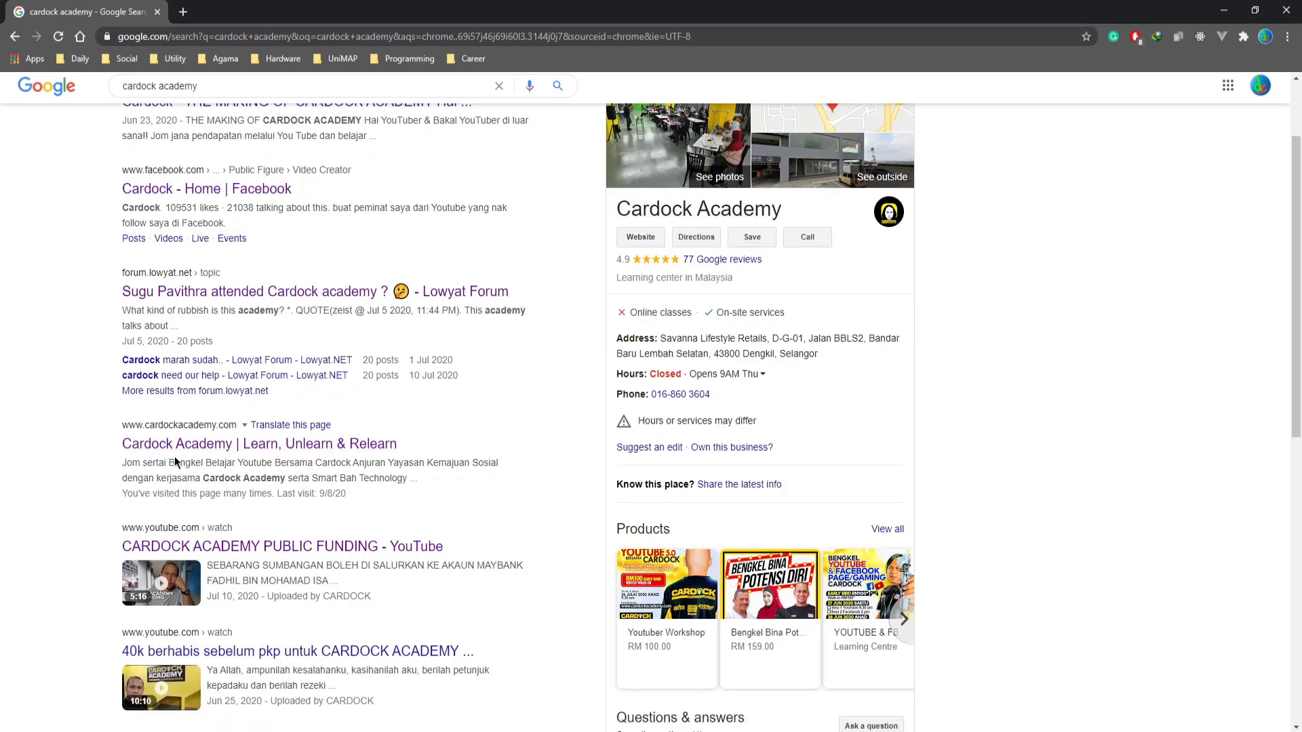
{"action": "scroll", "coordinate": [173, 456], "scroll_direction": "up", "scroll_amount": 2}
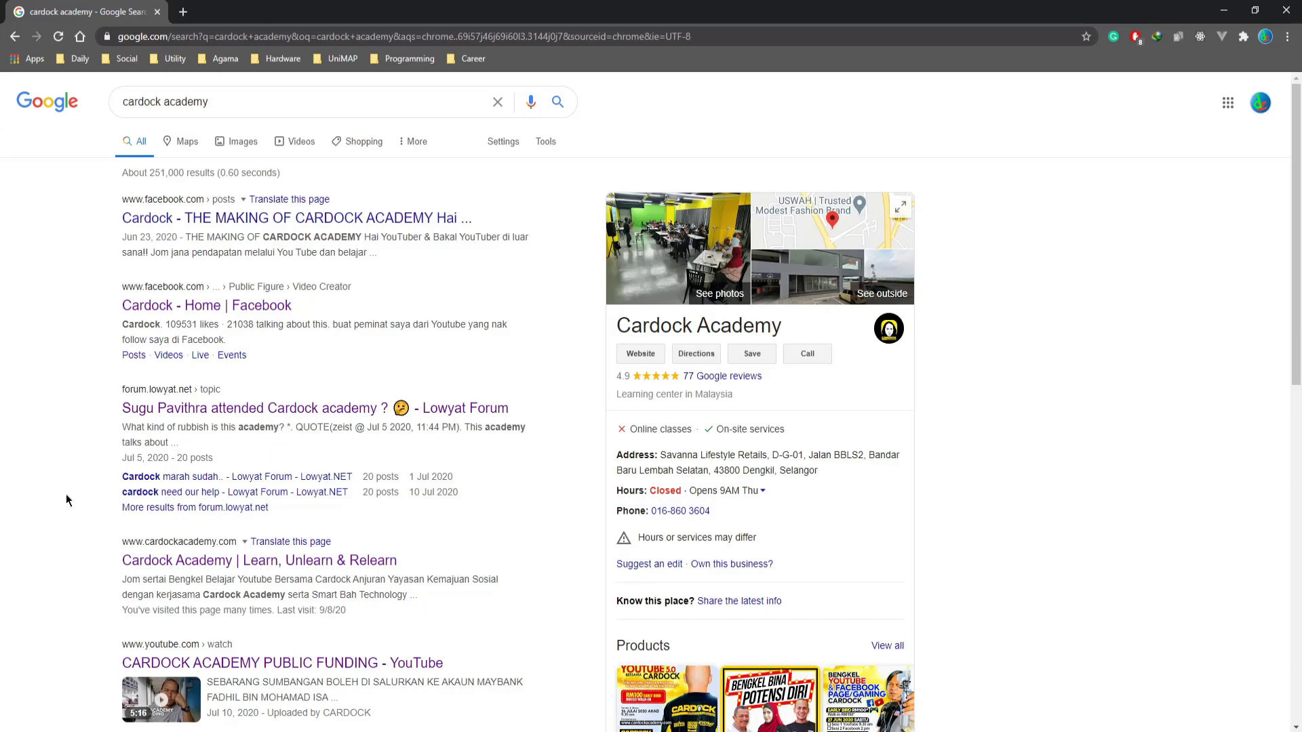
{"action": "left_click", "coordinate": [179, 562]}
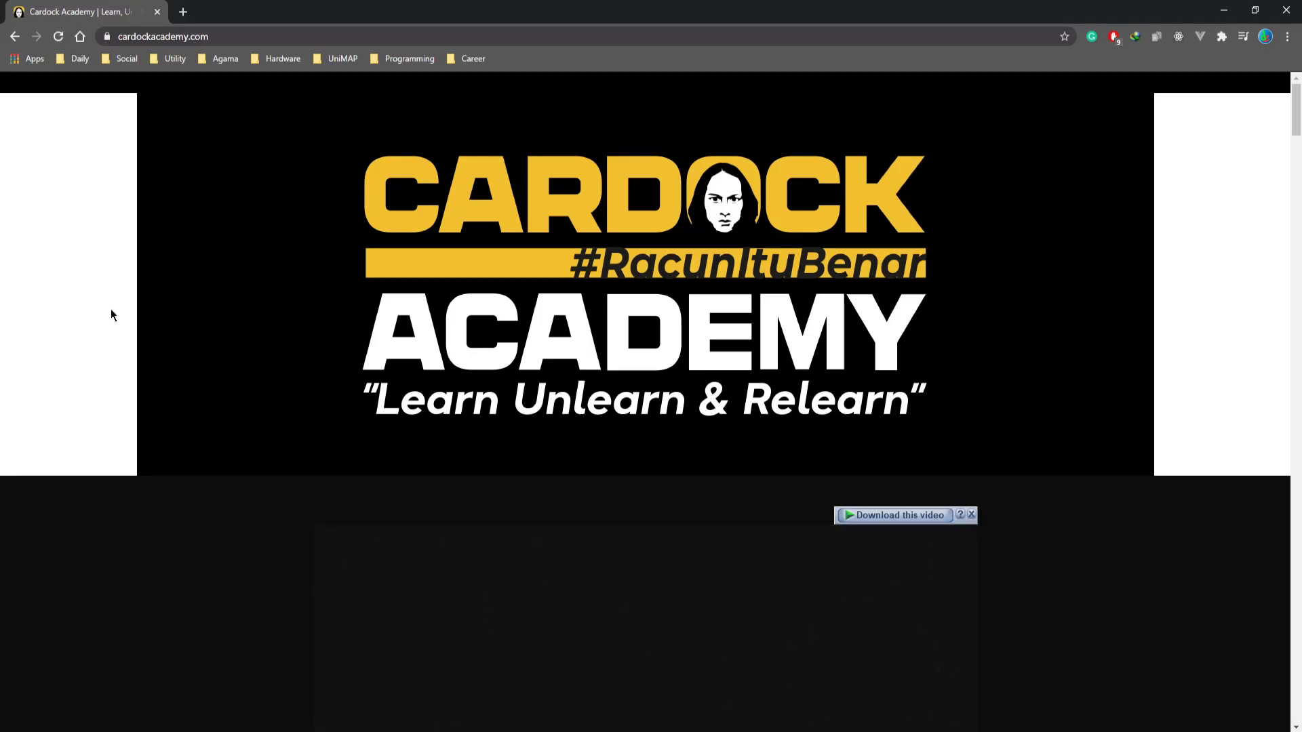
Step: Pause the intro video on the Cardock Academy homepage and dismiss the video download bar above it
{"action": "scroll", "coordinate": [108, 316], "scroll_direction": "down", "scroll_amount": 7}
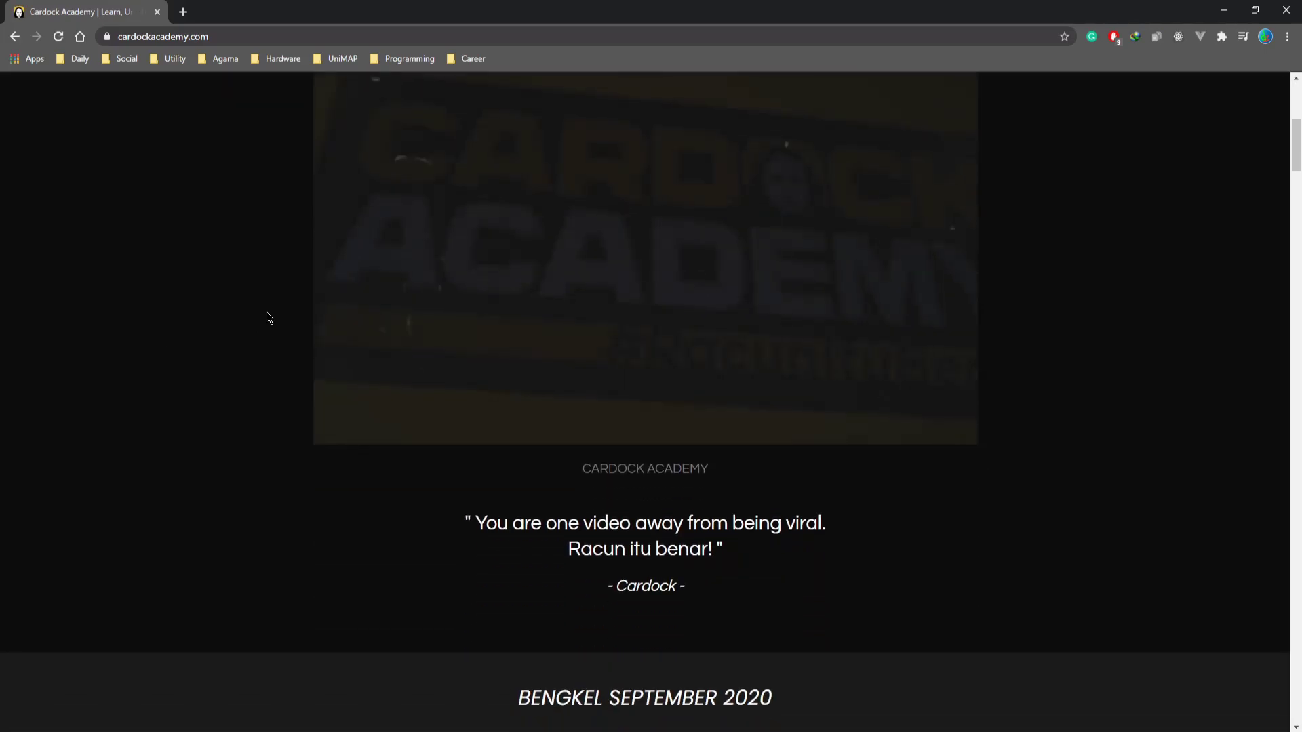
{"action": "scroll", "coordinate": [269, 318], "scroll_direction": "up", "scroll_amount": 2}
{"action": "left_click", "coordinate": [466, 393]}
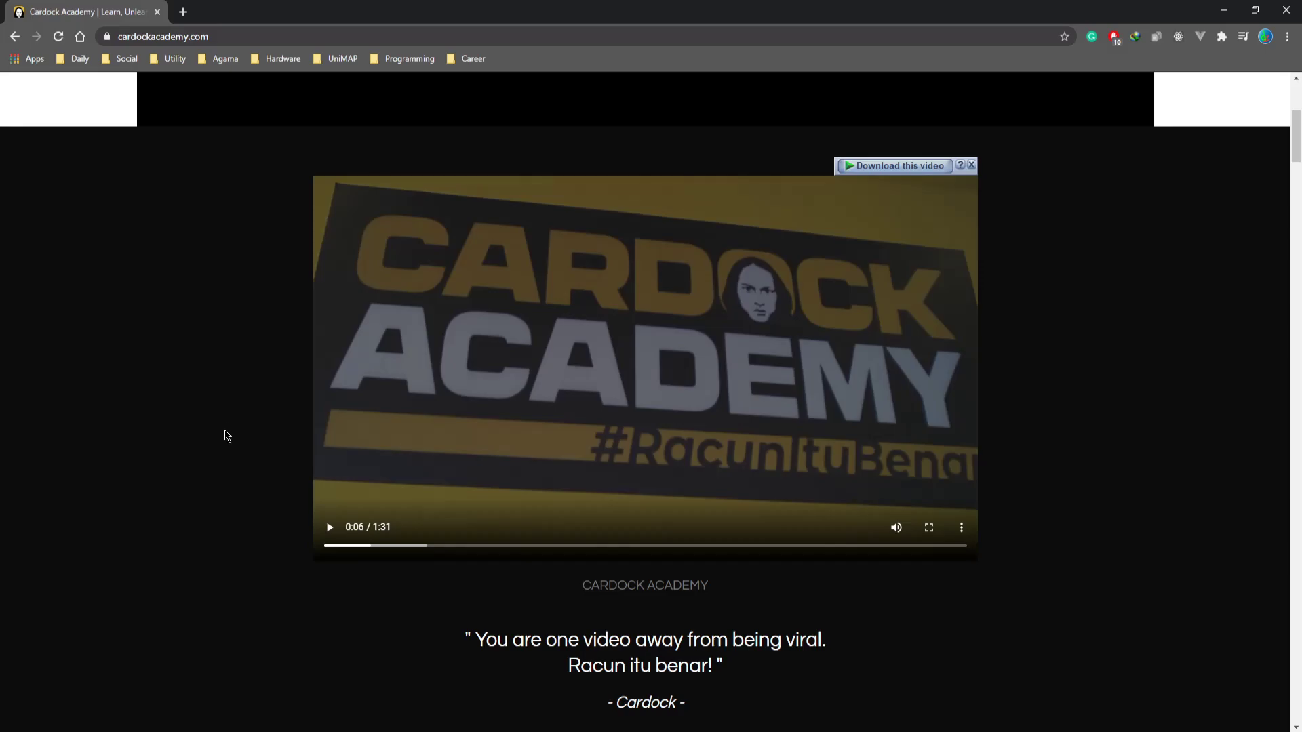
{"action": "scroll", "coordinate": [223, 437], "scroll_direction": "up", "scroll_amount": 4}
{"action": "scroll", "coordinate": [250, 393], "scroll_direction": "down", "scroll_amount": 2}
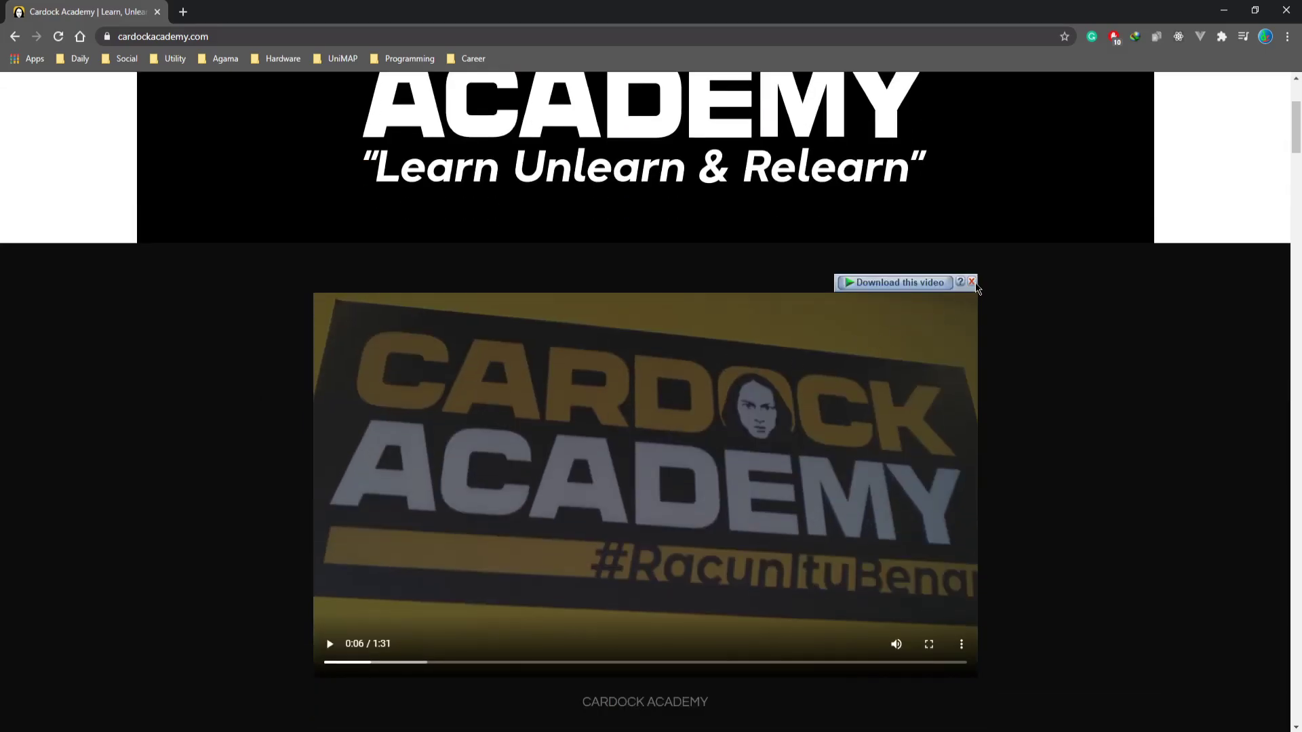
{"action": "scroll", "coordinate": [1069, 364], "scroll_direction": "down", "scroll_amount": 3}
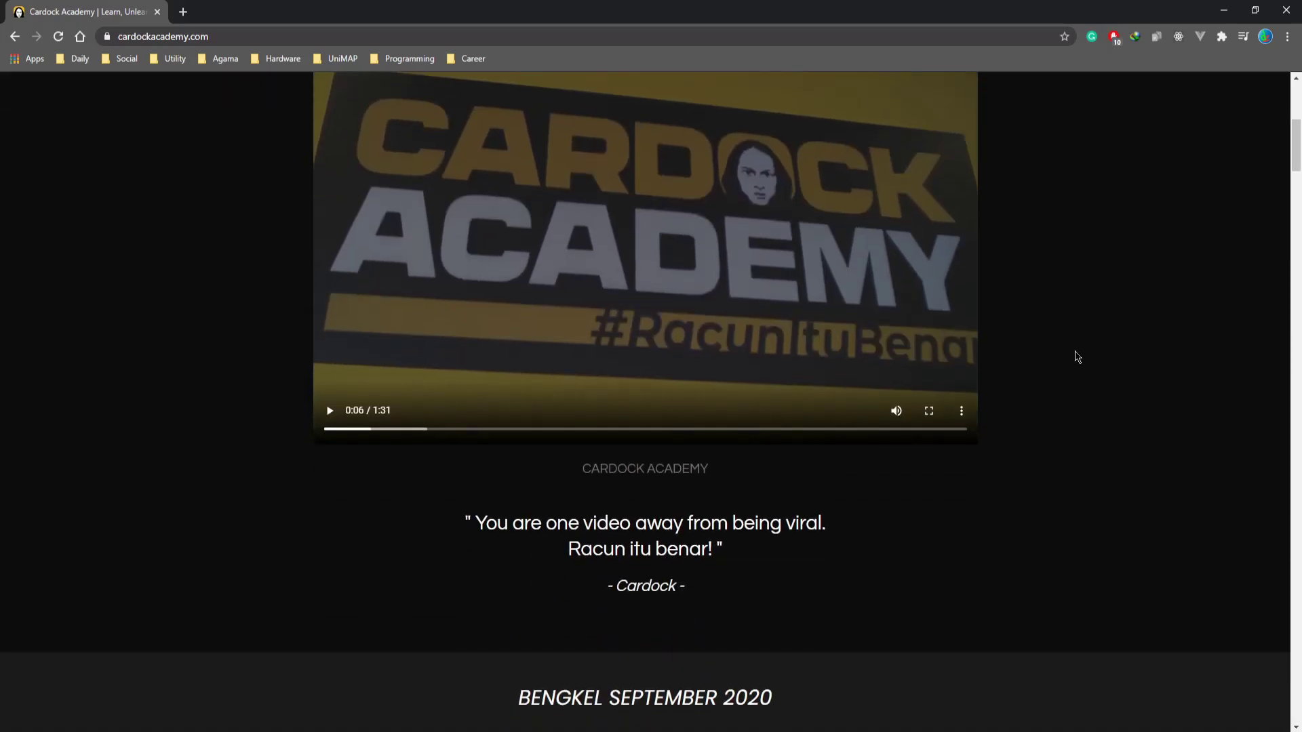
Step: Examine the homepage's logo banner, its side margins and the intro video section beneath it
{"action": "scroll", "coordinate": [1077, 357], "scroll_direction": "up", "scroll_amount": 2}
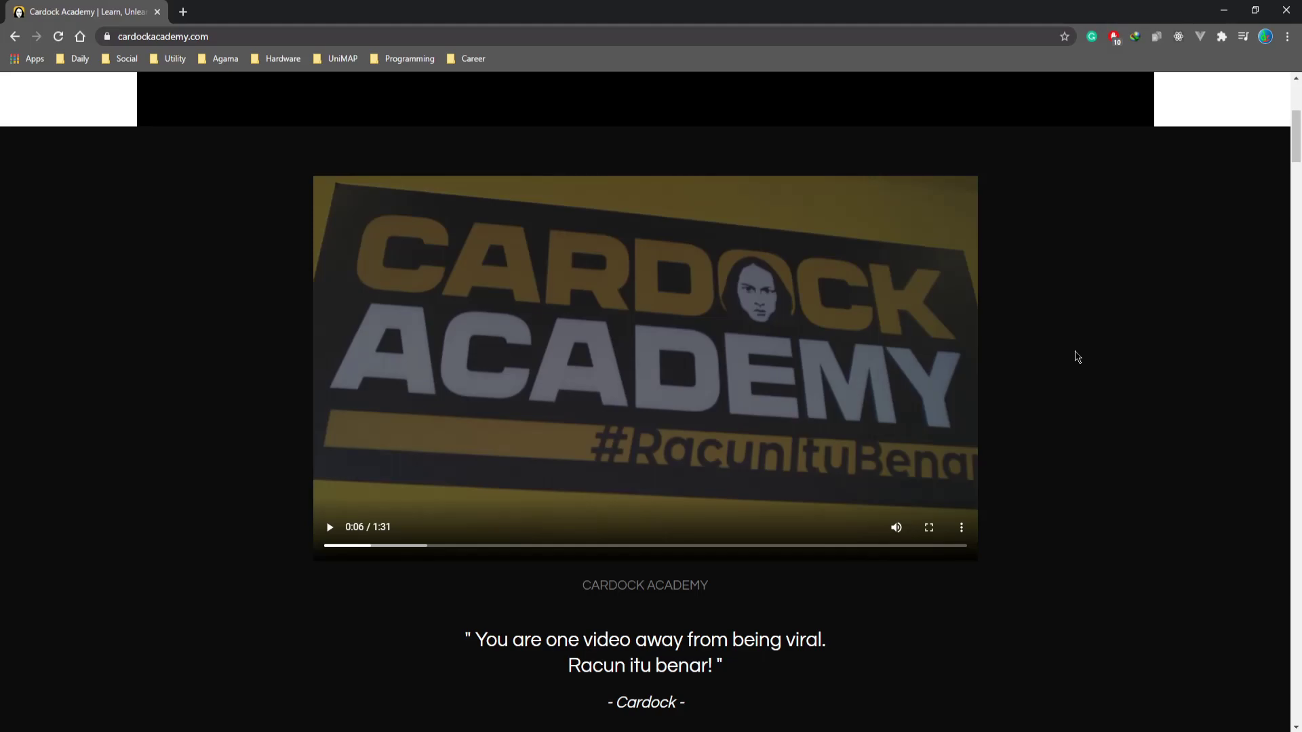
{"action": "scroll", "coordinate": [1075, 355], "scroll_direction": "up", "scroll_amount": 4}
{"action": "scroll", "coordinate": [1084, 372], "scroll_direction": "down", "scroll_amount": 4}
{"action": "scroll", "coordinate": [1088, 367], "scroll_direction": "up", "scroll_amount": 5}
{"action": "scroll", "coordinate": [1090, 367], "scroll_direction": "down", "scroll_amount": 2}
{"action": "scroll", "coordinate": [998, 359], "scroll_direction": "up", "scroll_amount": 2}
{"action": "scroll", "coordinate": [1015, 353], "scroll_direction": "down", "scroll_amount": 3}
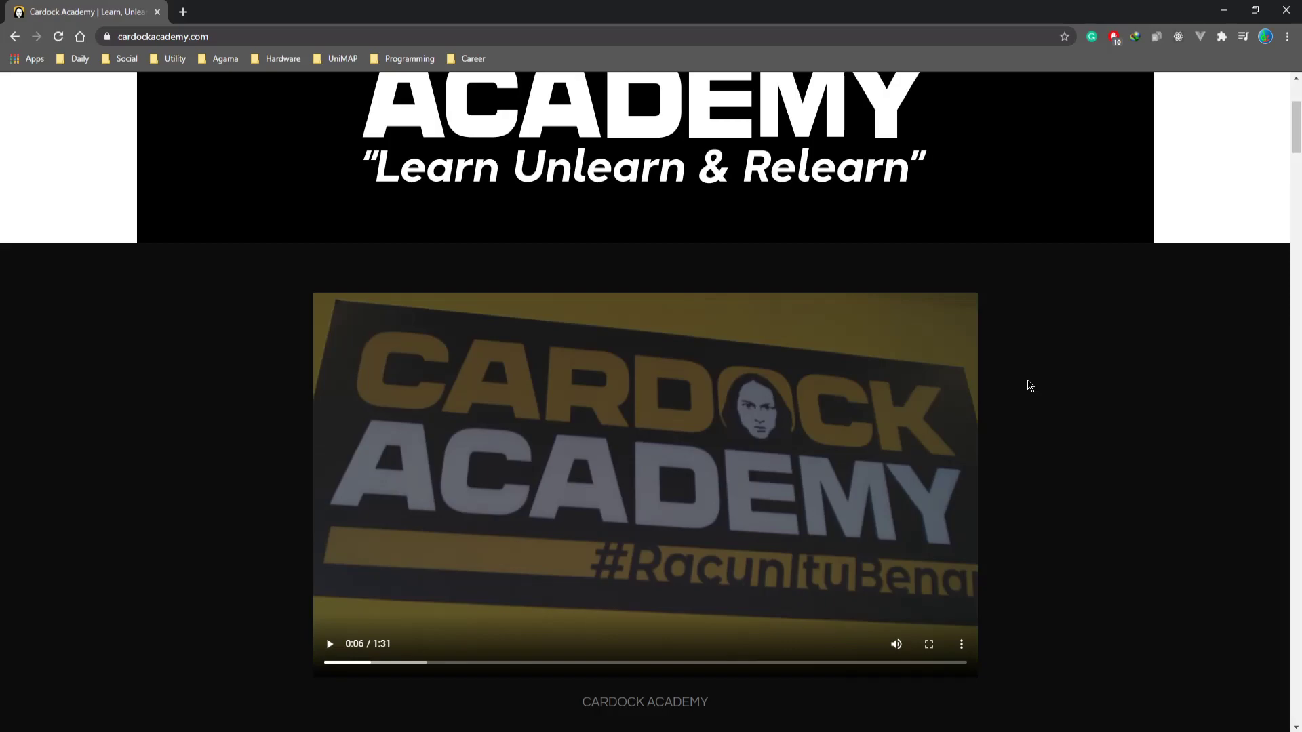
{"action": "scroll", "coordinate": [1031, 387], "scroll_direction": "down", "scroll_amount": 2}
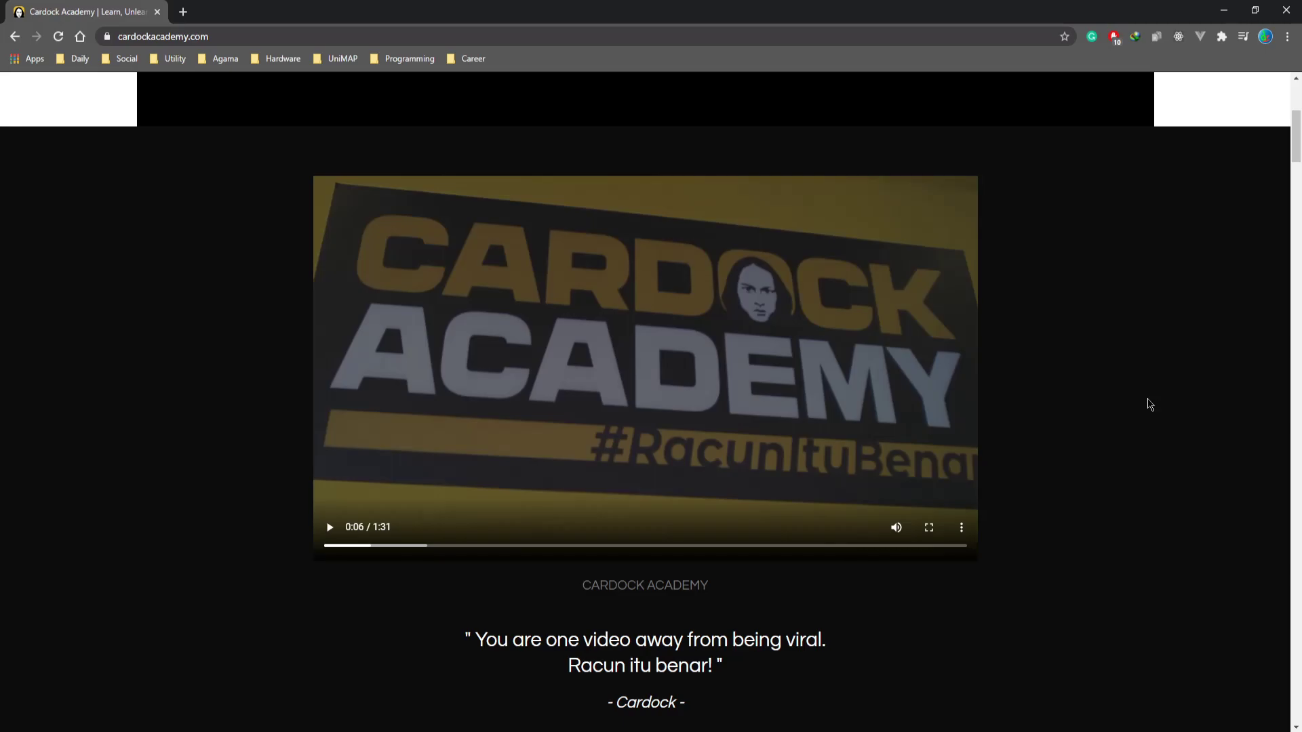
{"action": "scroll", "coordinate": [1081, 378], "scroll_direction": "up", "scroll_amount": 5}
{"action": "scroll", "coordinate": [1082, 377], "scroll_direction": "down", "scroll_amount": 5}
{"action": "scroll", "coordinate": [1058, 369], "scroll_direction": "up", "scroll_amount": 3}
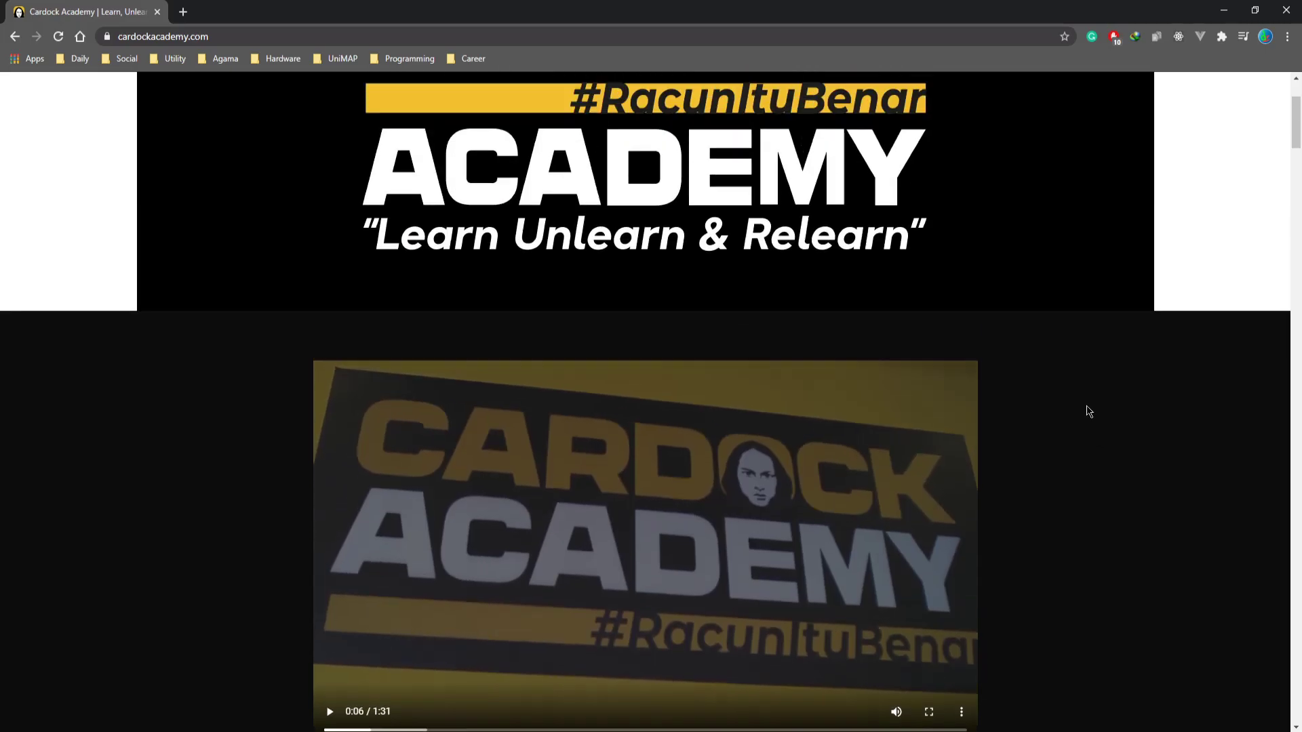
{"action": "scroll", "coordinate": [1058, 451], "scroll_direction": "up", "scroll_amount": 2}
{"action": "scroll", "coordinate": [963, 459], "scroll_direction": "down", "scroll_amount": 5}
{"action": "scroll", "coordinate": [881, 457], "scroll_direction": "up", "scroll_amount": 5}
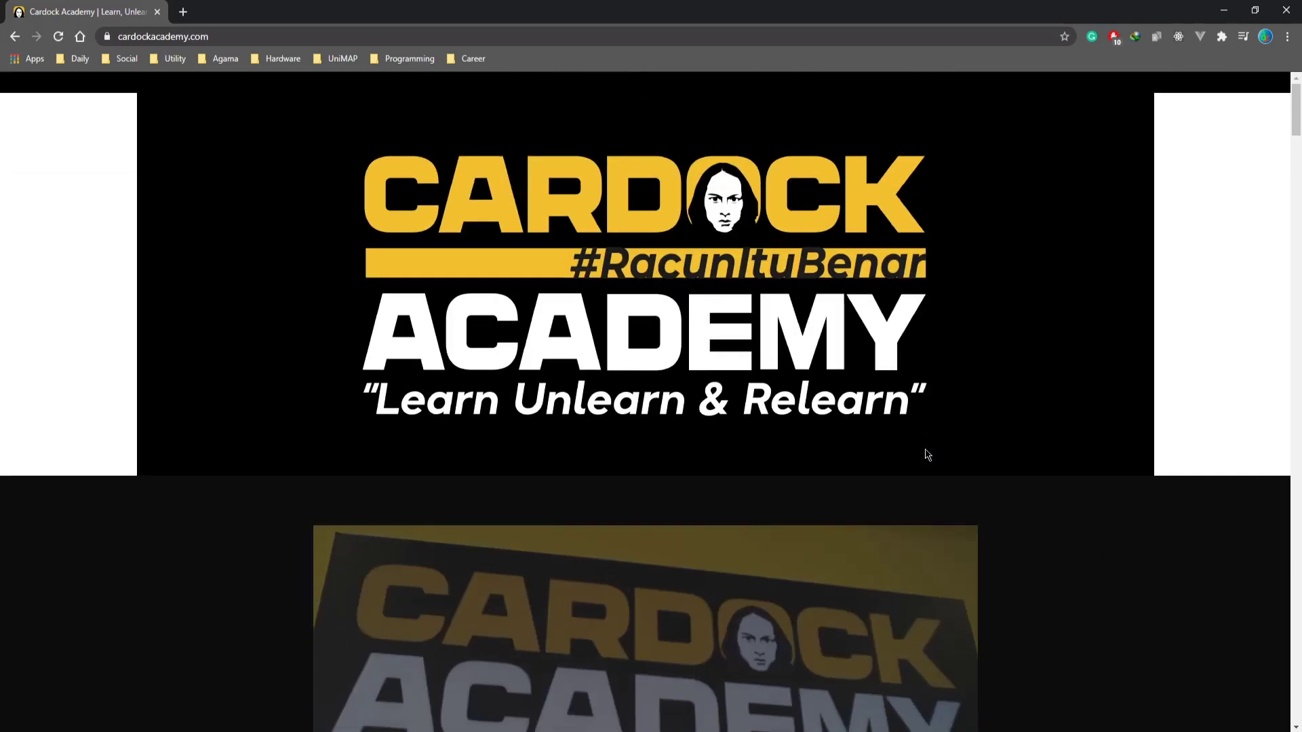
{"action": "scroll", "coordinate": [928, 455], "scroll_direction": "down", "scroll_amount": 6}
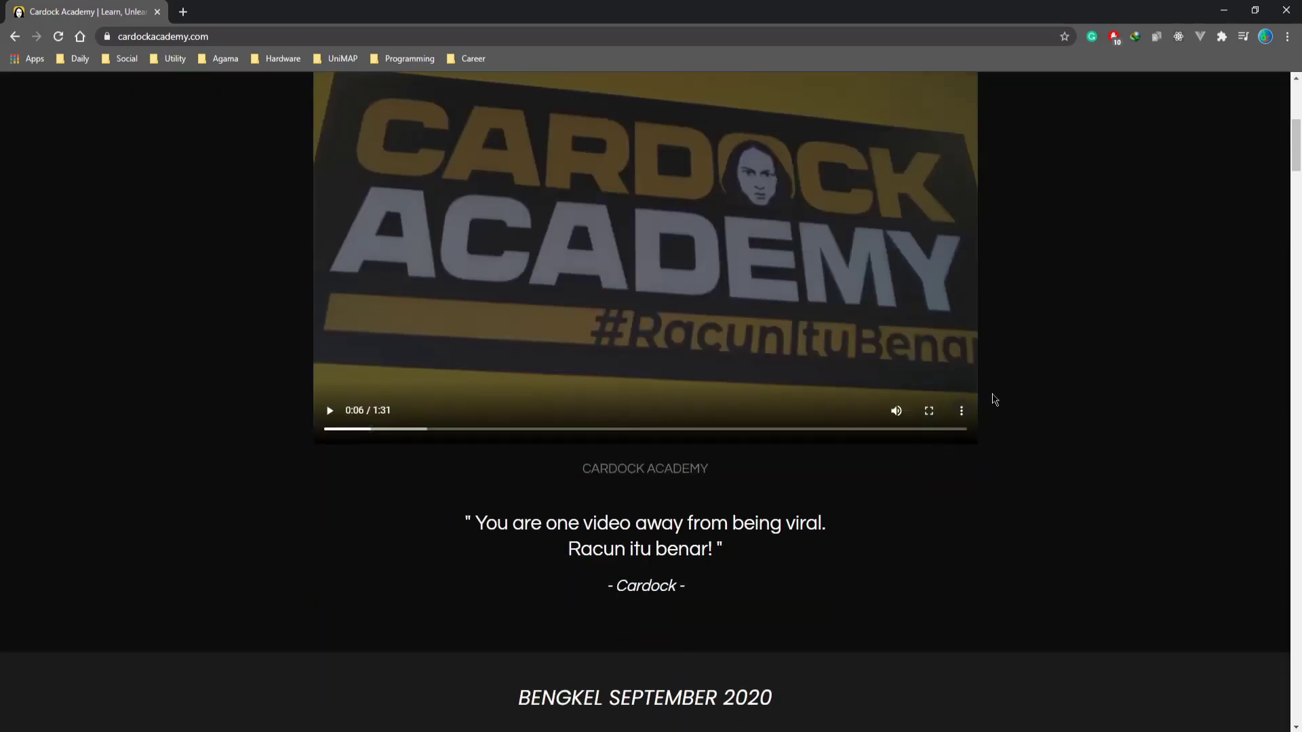
{"action": "scroll", "coordinate": [542, 444], "scroll_direction": "up", "scroll_amount": 2}
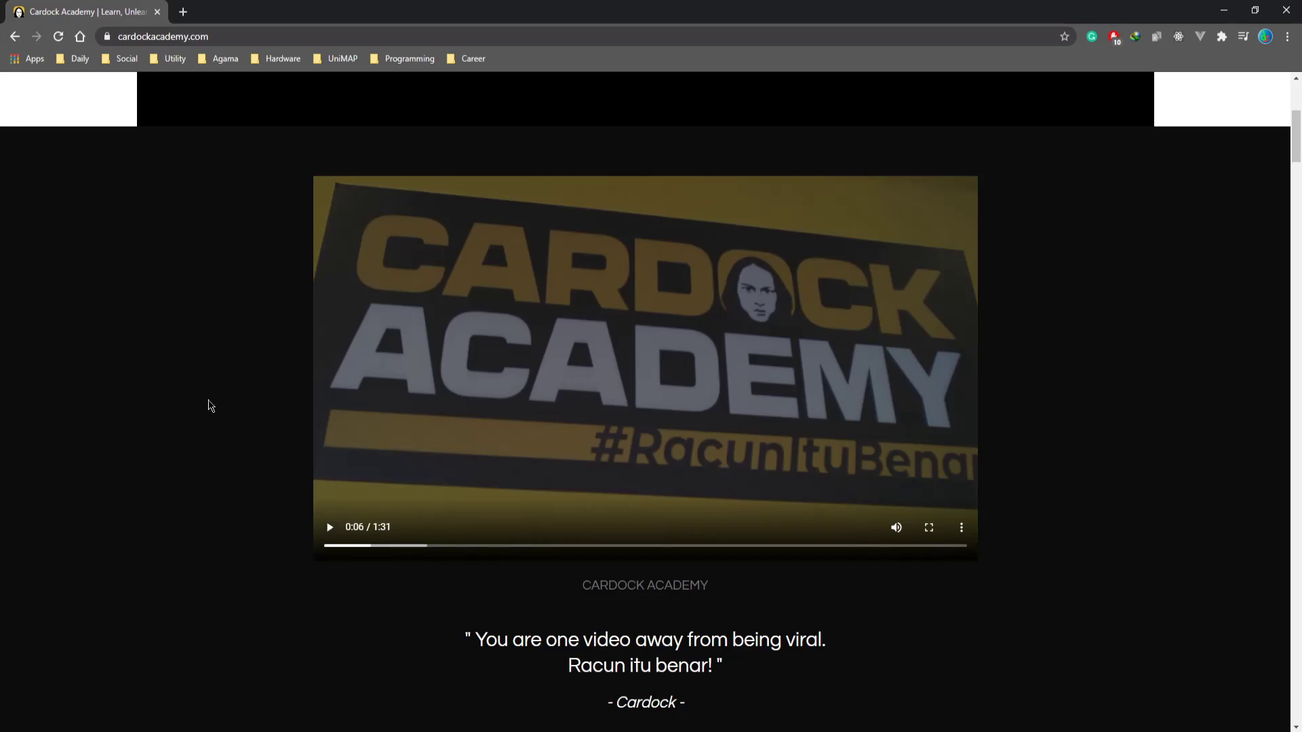
{"action": "scroll", "coordinate": [212, 459], "scroll_direction": "up", "scroll_amount": 5}
{"action": "scroll", "coordinate": [206, 470], "scroll_direction": "down", "scroll_amount": 2}
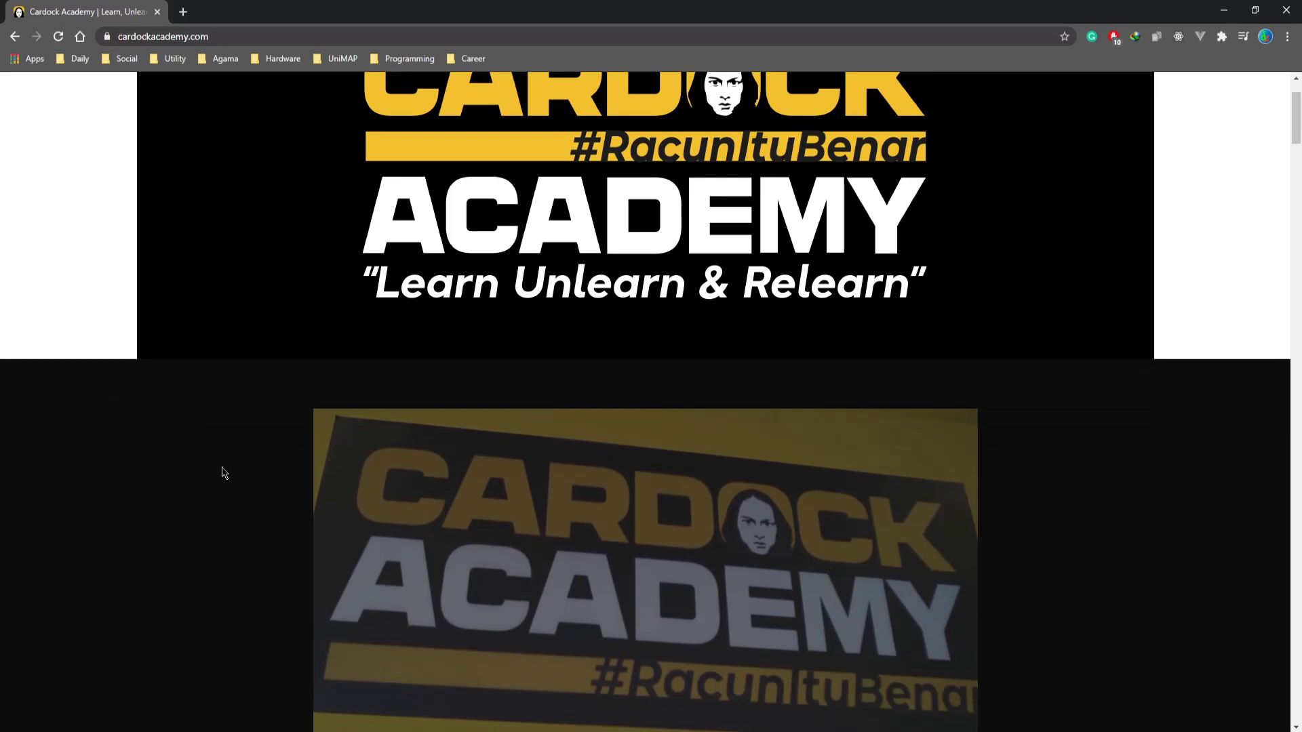
{"action": "scroll", "coordinate": [221, 472], "scroll_direction": "up", "scroll_amount": 2}
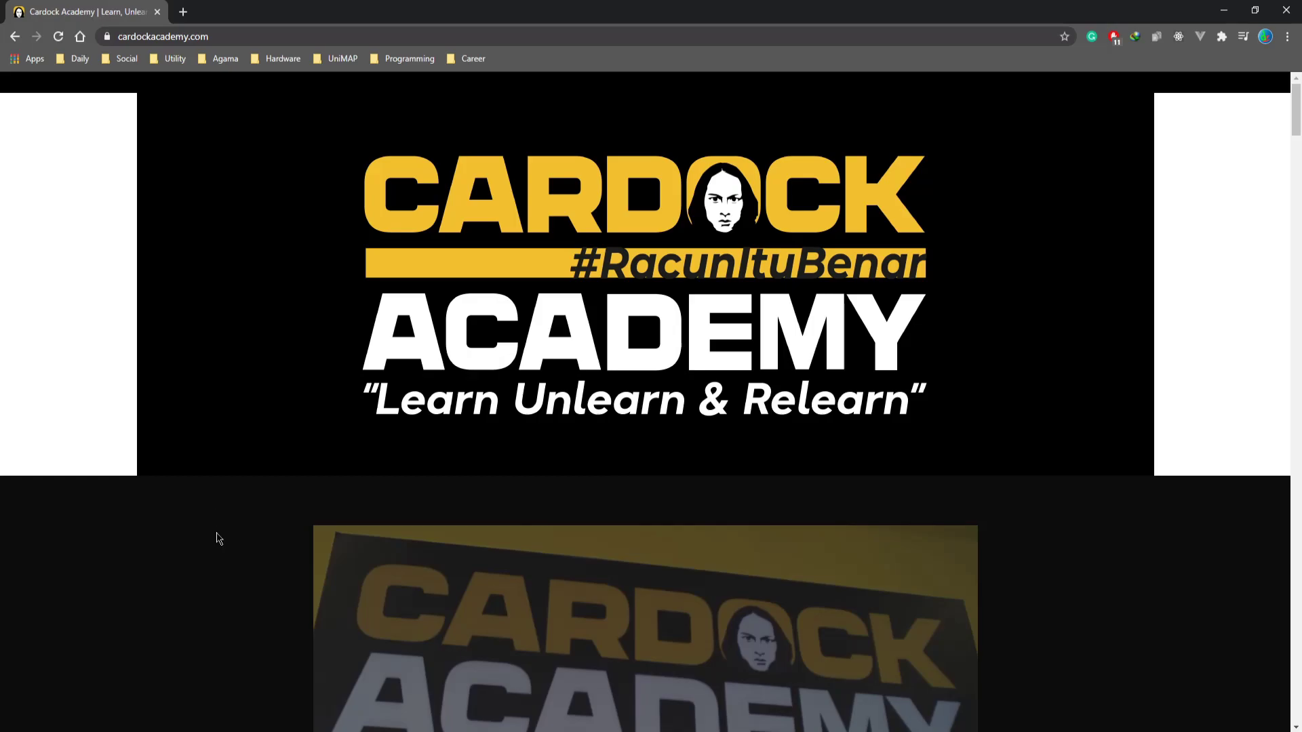
Step: Examine how the homepage flows from the logo banner and video into the September 2020 workshop section
{"action": "scroll", "coordinate": [220, 526], "scroll_direction": "down", "scroll_amount": 5}
{"action": "scroll", "coordinate": [219, 528], "scroll_direction": "down", "scroll_amount": 6}
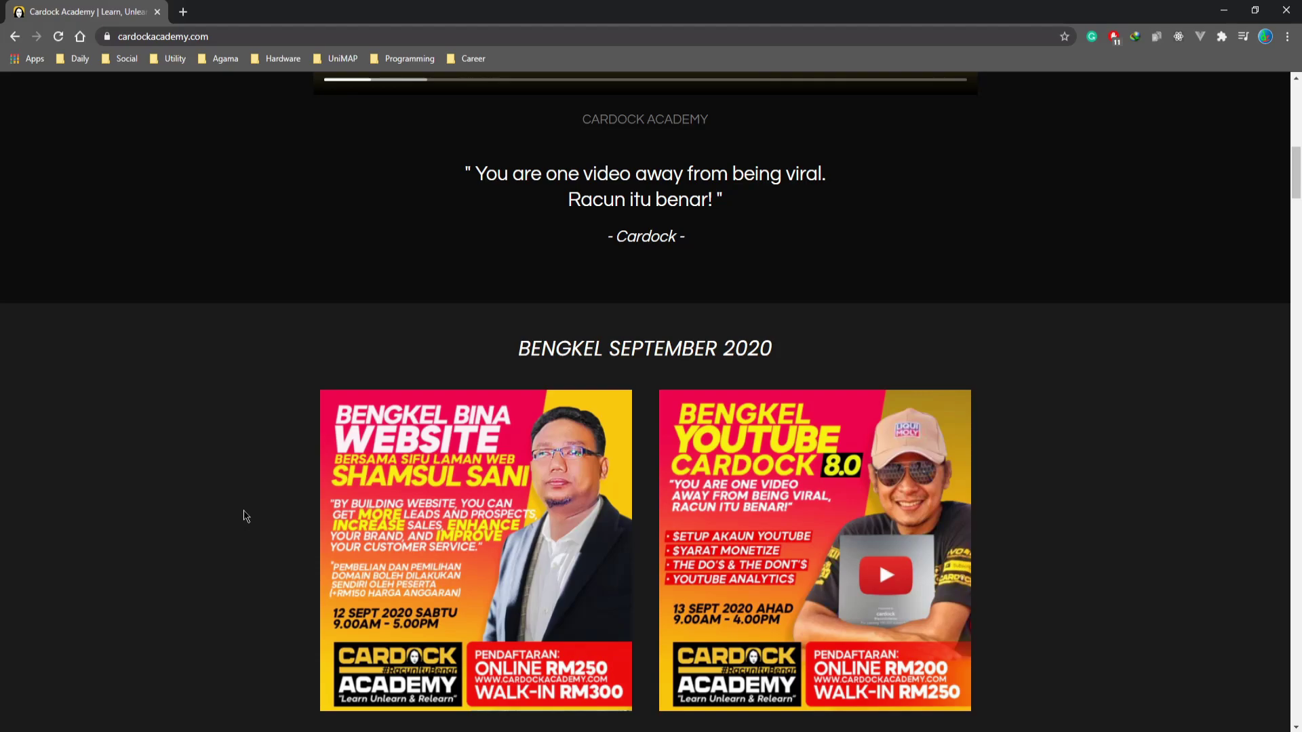
{"action": "scroll", "coordinate": [203, 464], "scroll_direction": "down", "scroll_amount": 4}
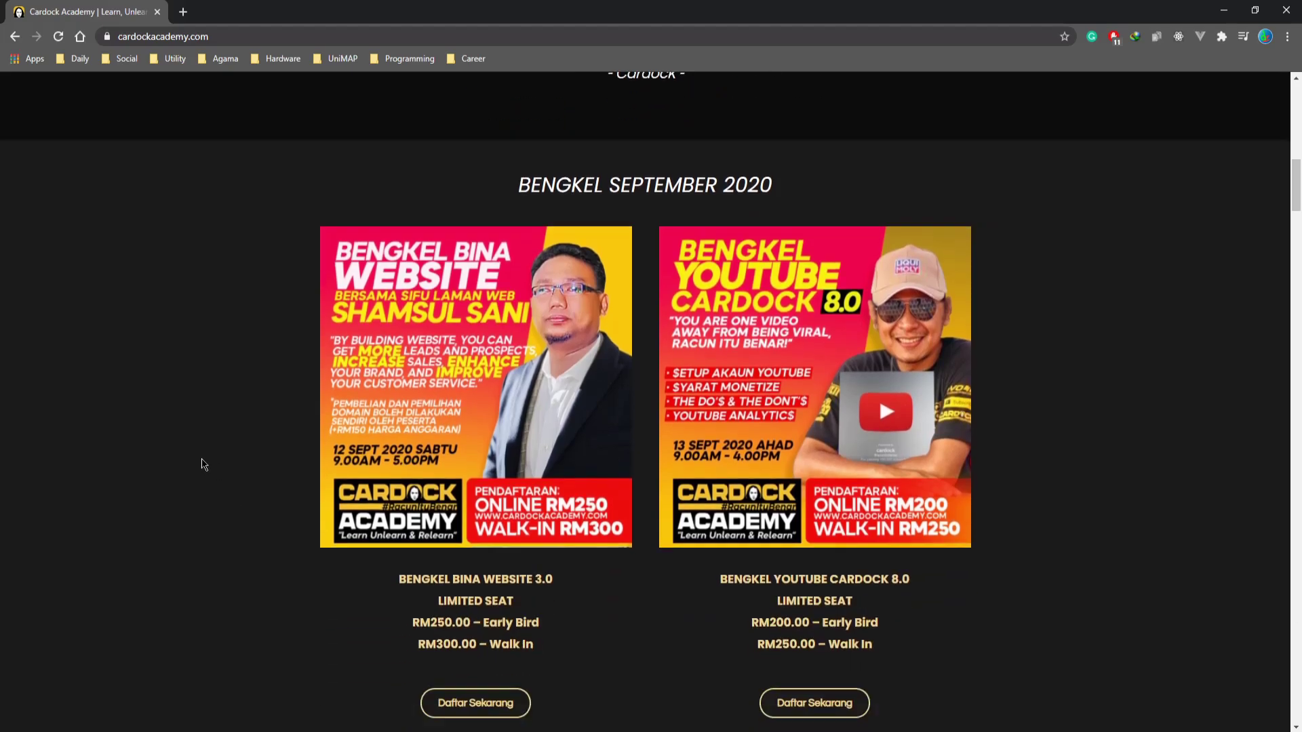
{"action": "scroll", "coordinate": [203, 465], "scroll_direction": "down", "scroll_amount": 8}
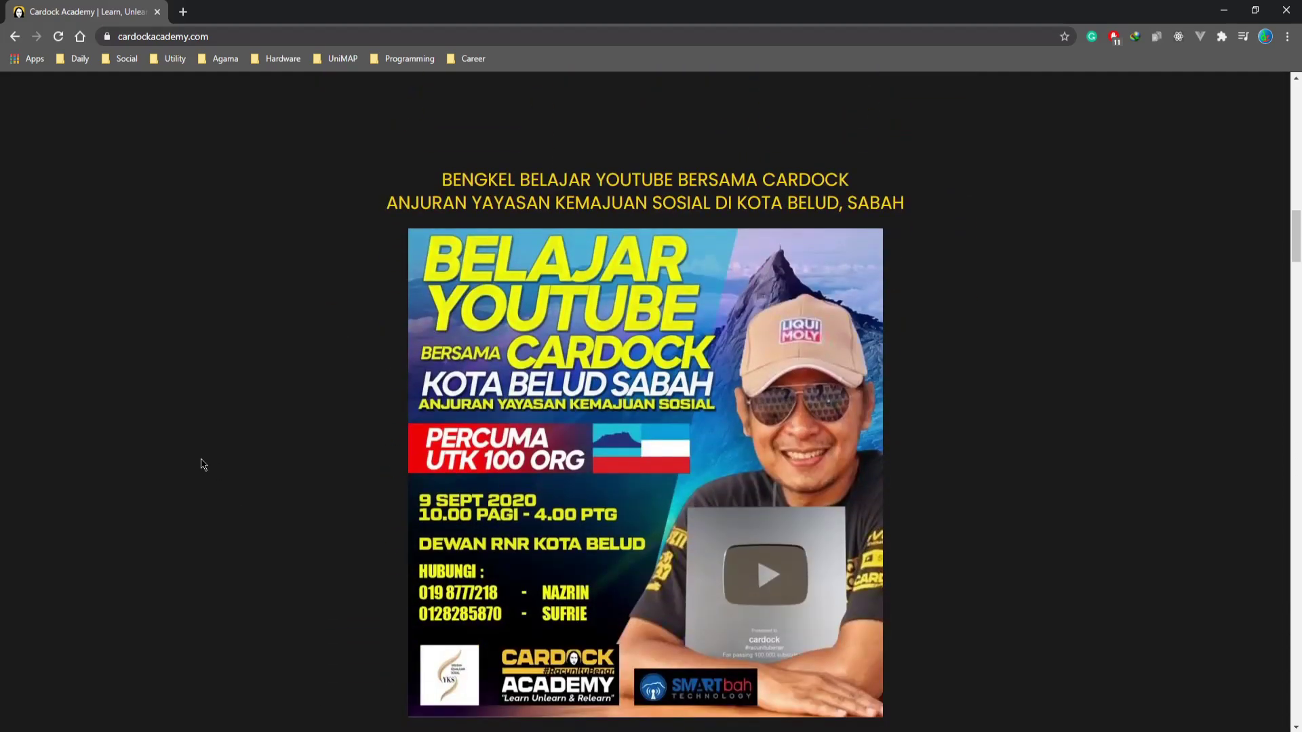
{"action": "scroll", "coordinate": [203, 465], "scroll_direction": "up", "scroll_amount": 15}
{"action": "scroll", "coordinate": [202, 461], "scroll_direction": "down", "scroll_amount": 5}
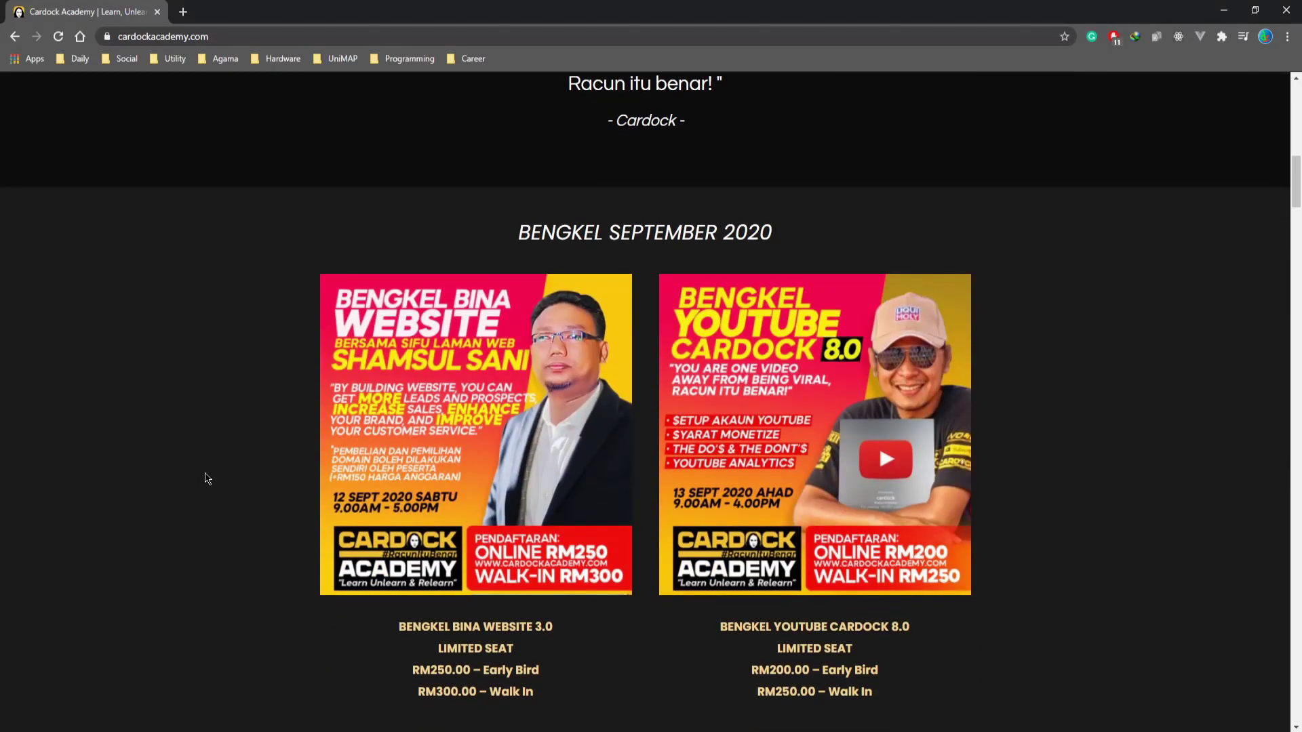
{"action": "scroll", "coordinate": [197, 475], "scroll_direction": "down", "scroll_amount": 9}
{"action": "scroll", "coordinate": [195, 480], "scroll_direction": "up", "scroll_amount": 20}
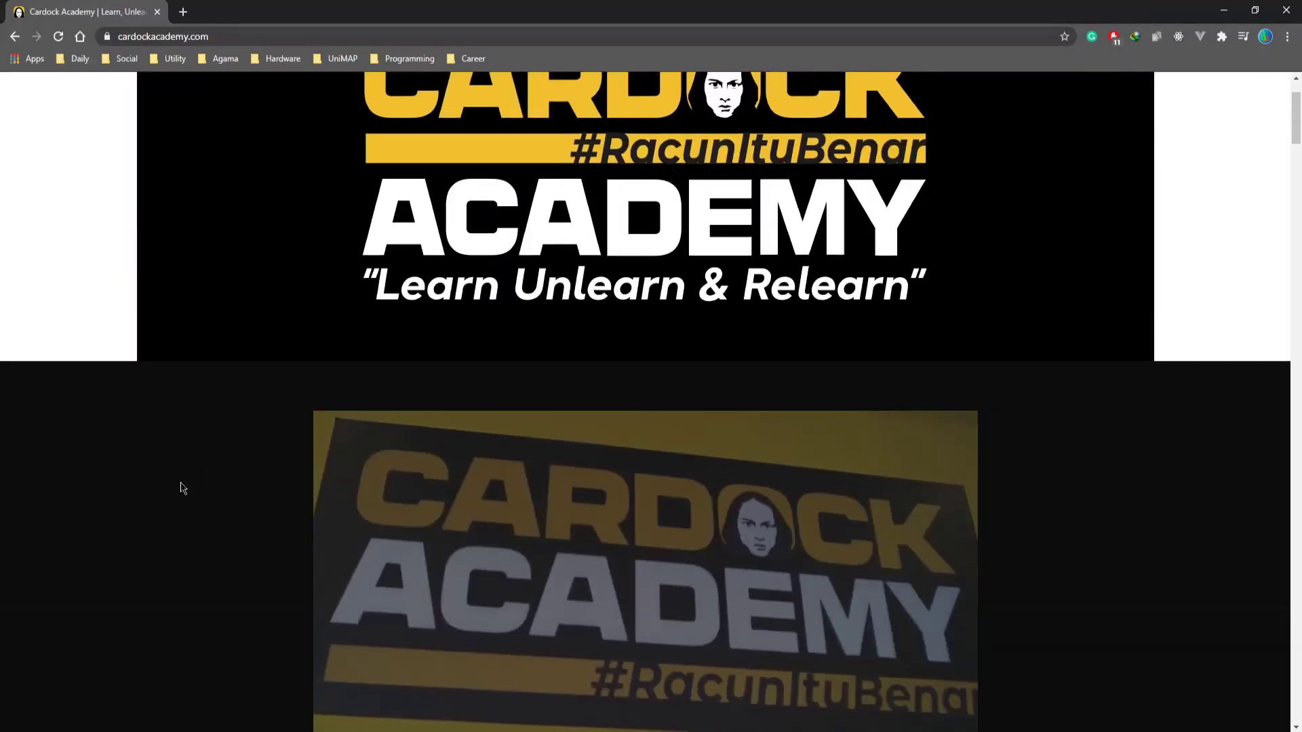
{"action": "scroll", "coordinate": [193, 480], "scroll_direction": "up", "scroll_amount": 2}
{"action": "scroll", "coordinate": [204, 475], "scroll_direction": "down", "scroll_amount": 15}
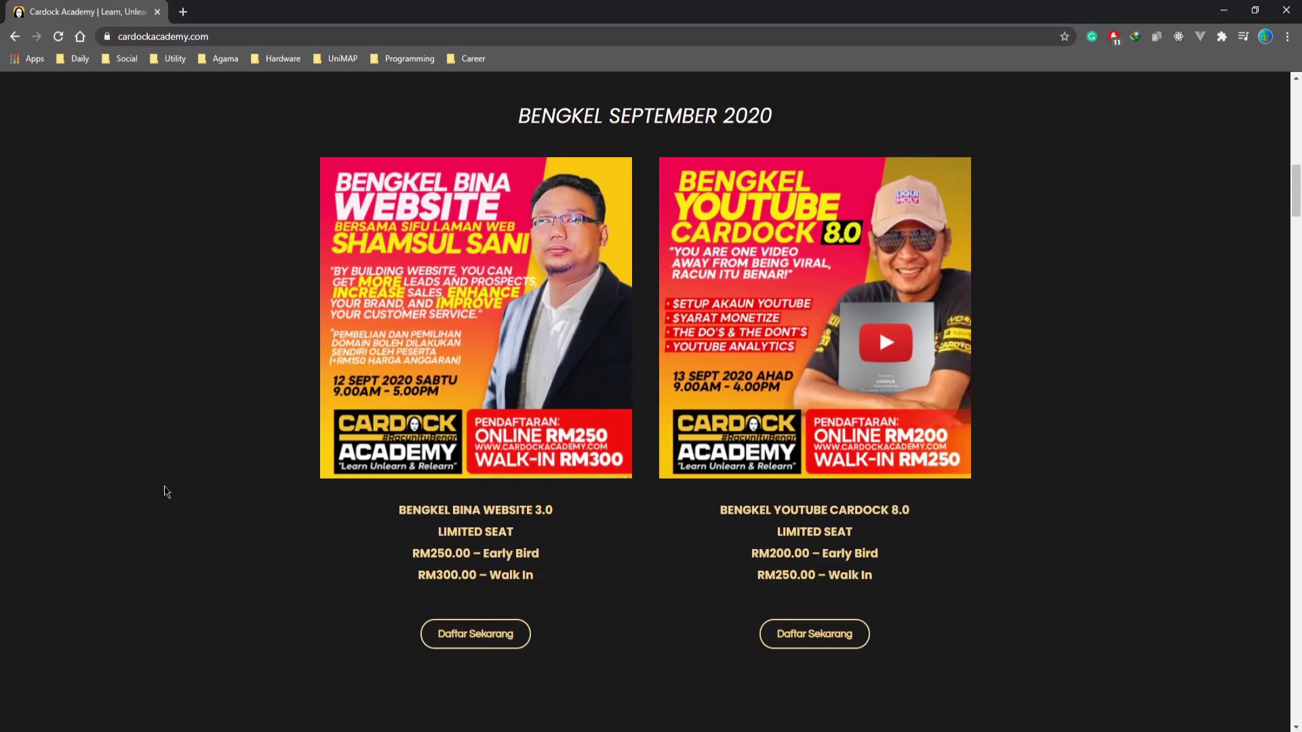
{"action": "scroll", "coordinate": [165, 491], "scroll_direction": "up", "scroll_amount": 15}
{"action": "scroll", "coordinate": [146, 495], "scroll_direction": "down", "scroll_amount": 20}
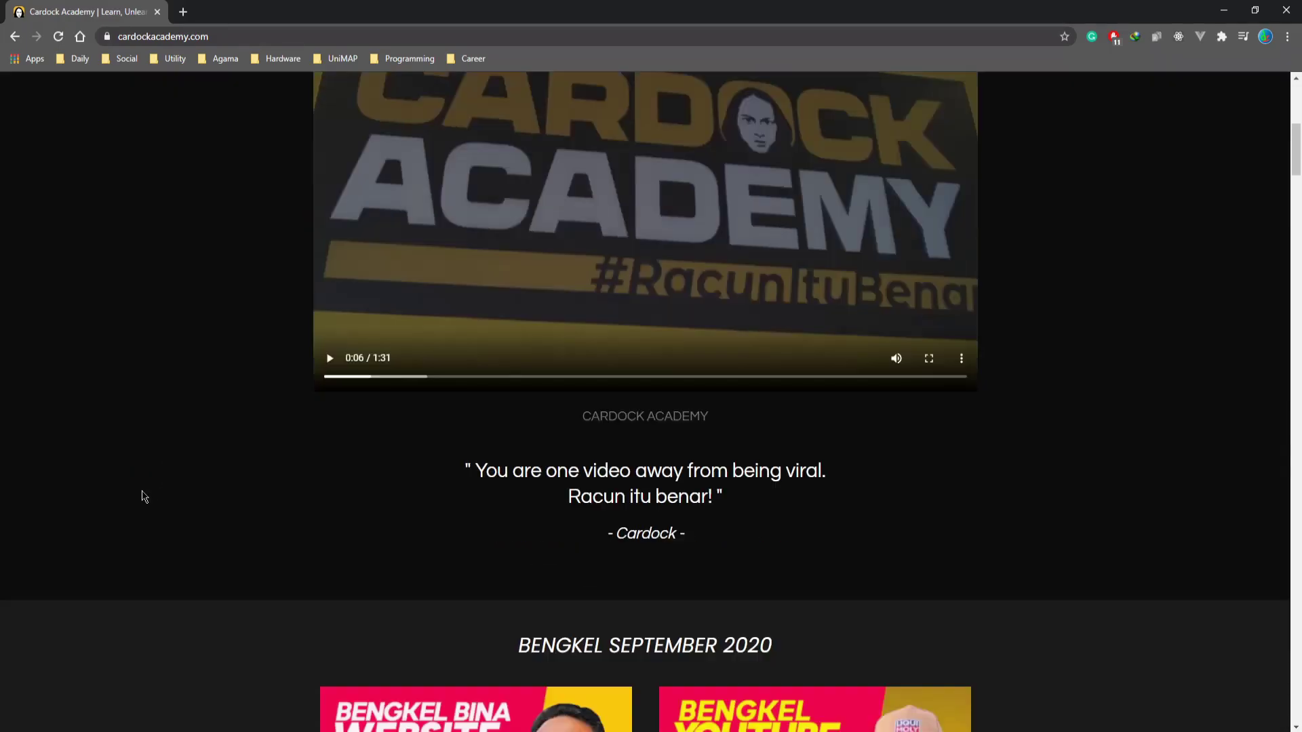
Step: Survey the homepage's further content, including the Kota Belud workshop and career opportunity posters, and return to the logo banner
{"action": "scroll", "coordinate": [147, 502], "scroll_direction": "down", "scroll_amount": 20}
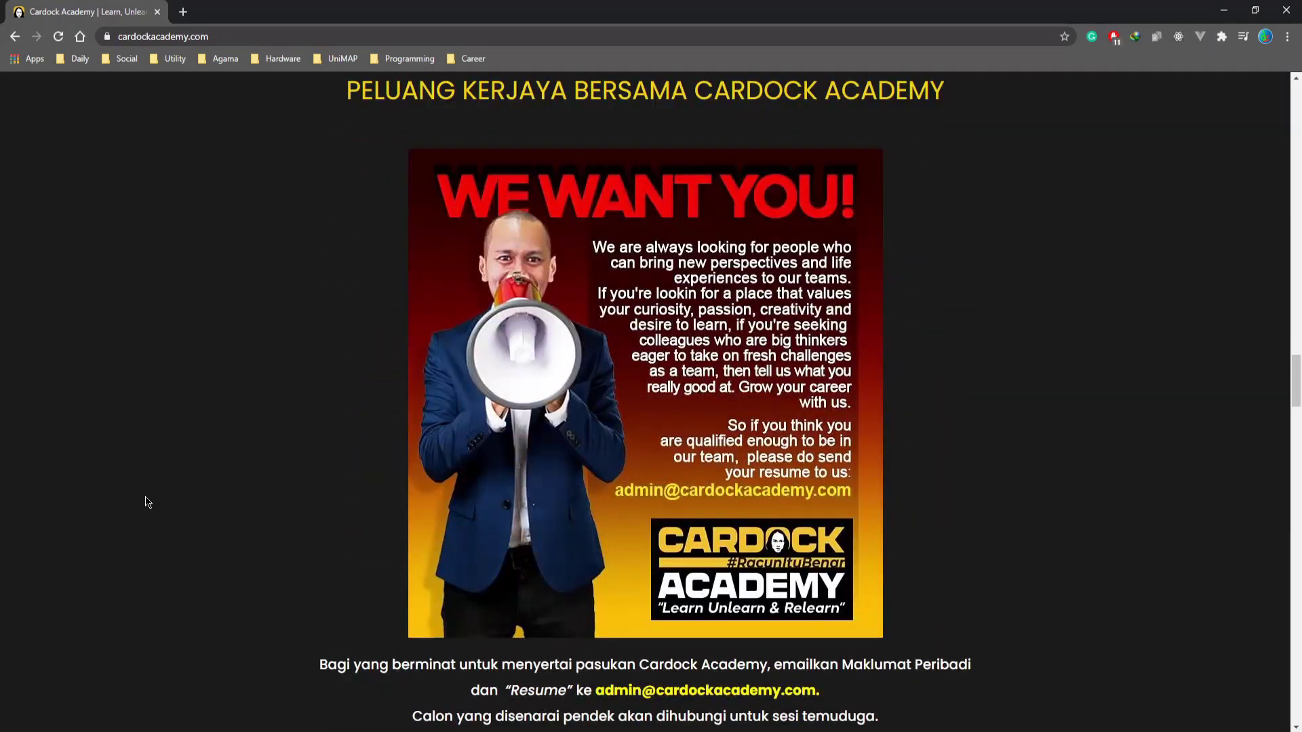
{"action": "scroll", "coordinate": [147, 491], "scroll_direction": "down", "scroll_amount": 5}
{"action": "scroll", "coordinate": [148, 491], "scroll_direction": "up", "scroll_amount": 20}
{"action": "scroll", "coordinate": [150, 490], "scroll_direction": "up", "scroll_amount": 15}
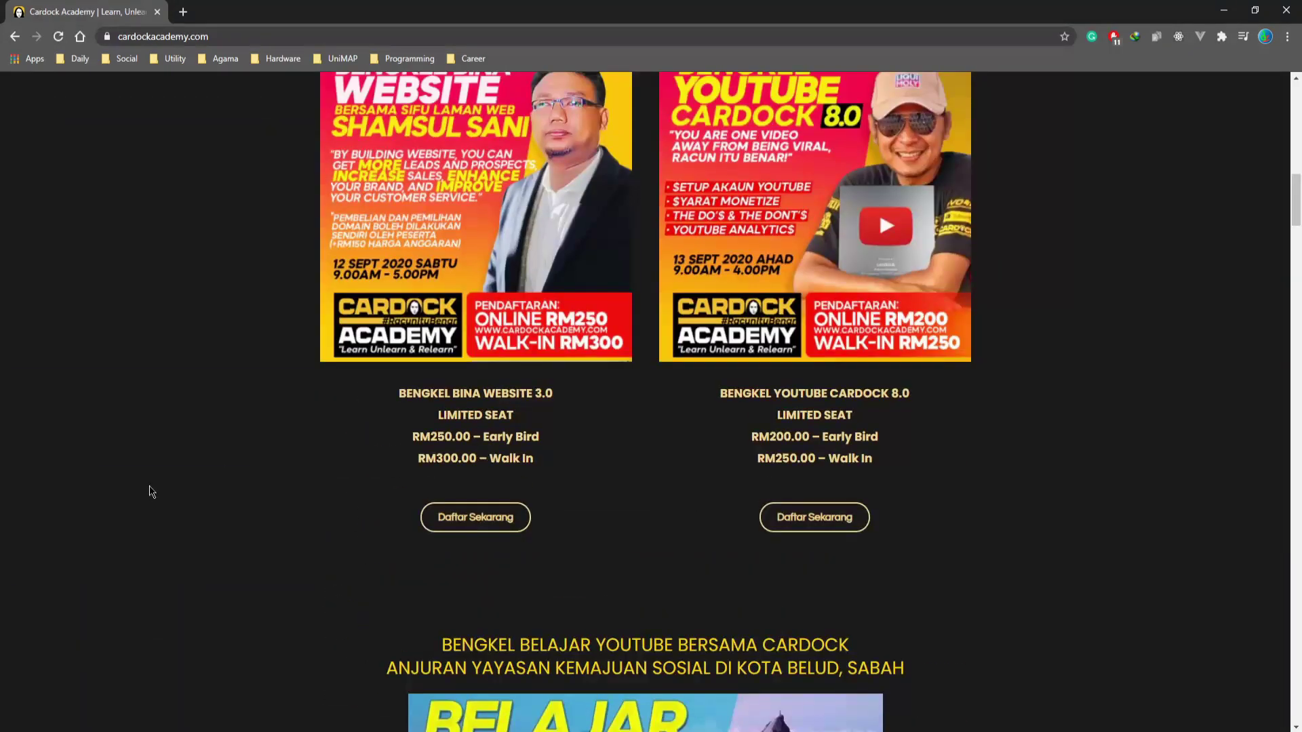
{"action": "scroll", "coordinate": [122, 541], "scroll_direction": "down", "scroll_amount": 8}
{"action": "scroll", "coordinate": [119, 534], "scroll_direction": "up", "scroll_amount": 10}
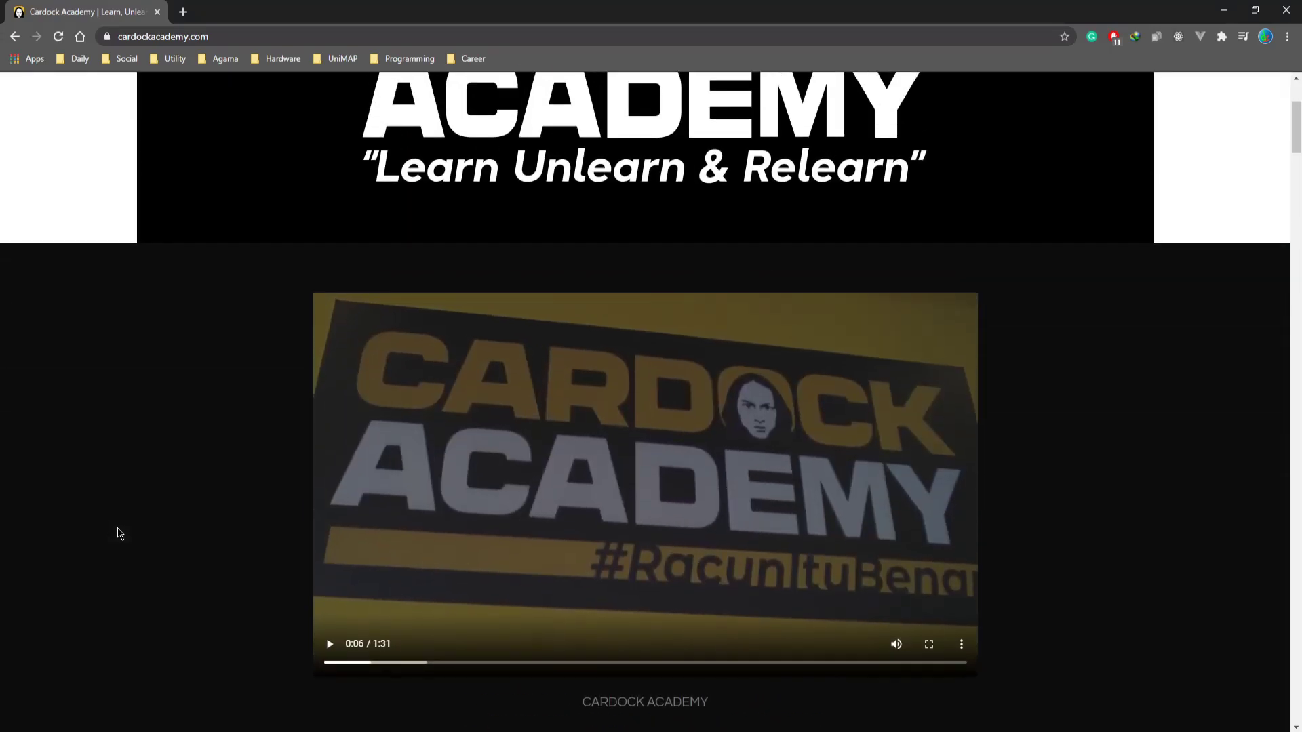
{"action": "scroll", "coordinate": [119, 534], "scroll_direction": "down", "scroll_amount": 10}
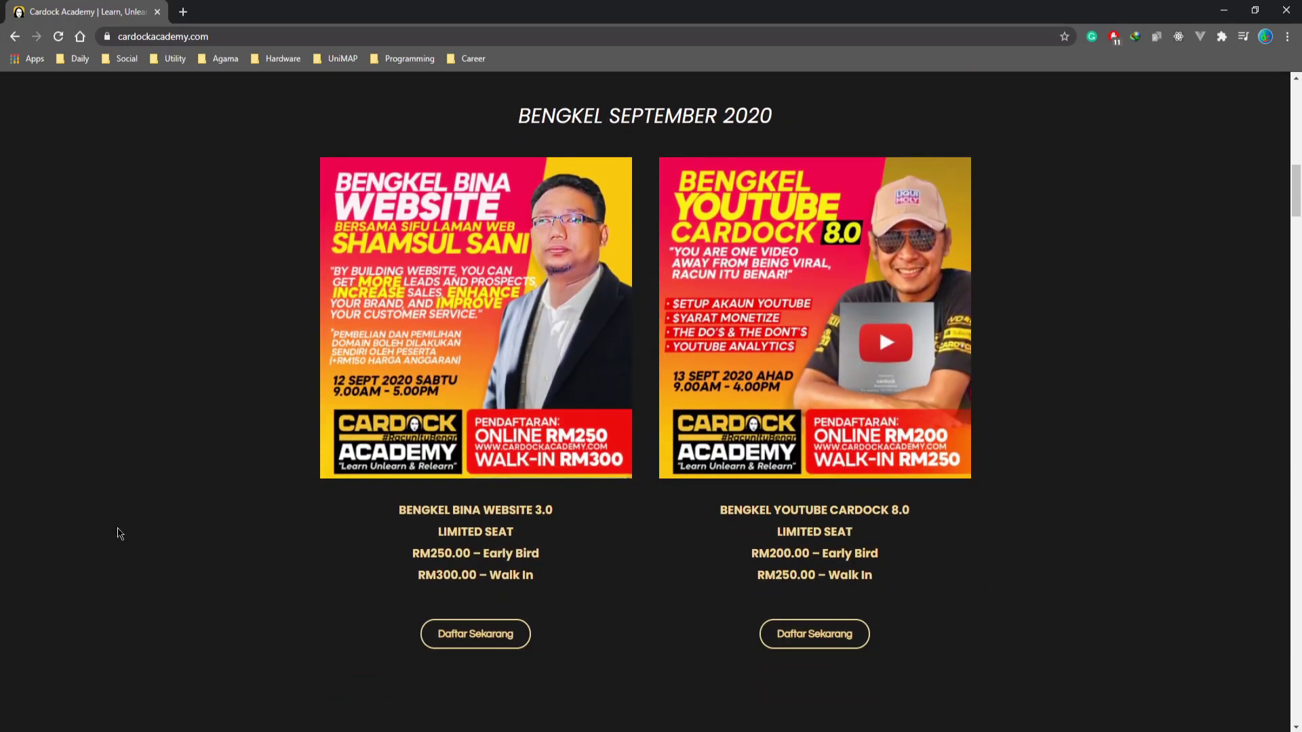
{"action": "scroll", "coordinate": [119, 534], "scroll_direction": "down", "scroll_amount": 20}
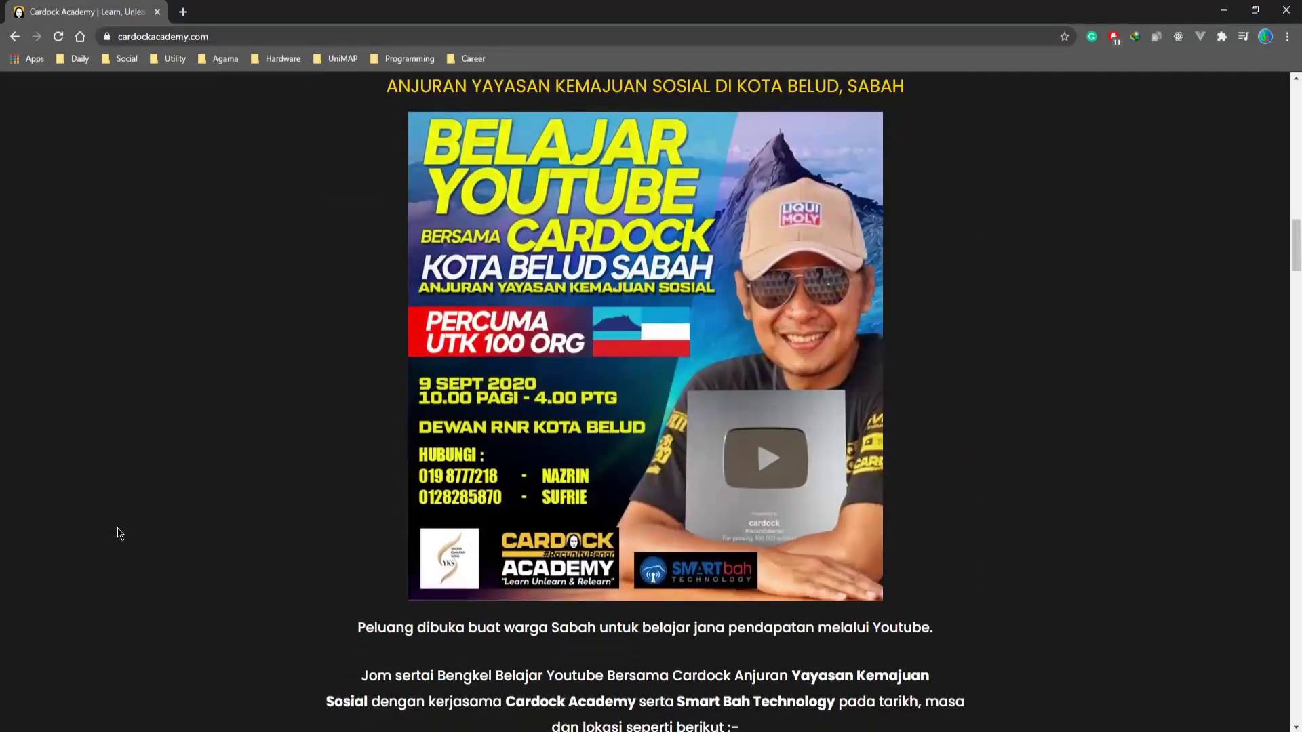
{"action": "scroll", "coordinate": [339, 425], "scroll_direction": "up", "scroll_amount": 18}
{"action": "scroll", "coordinate": [328, 417], "scroll_direction": "up", "scroll_amount": 20}
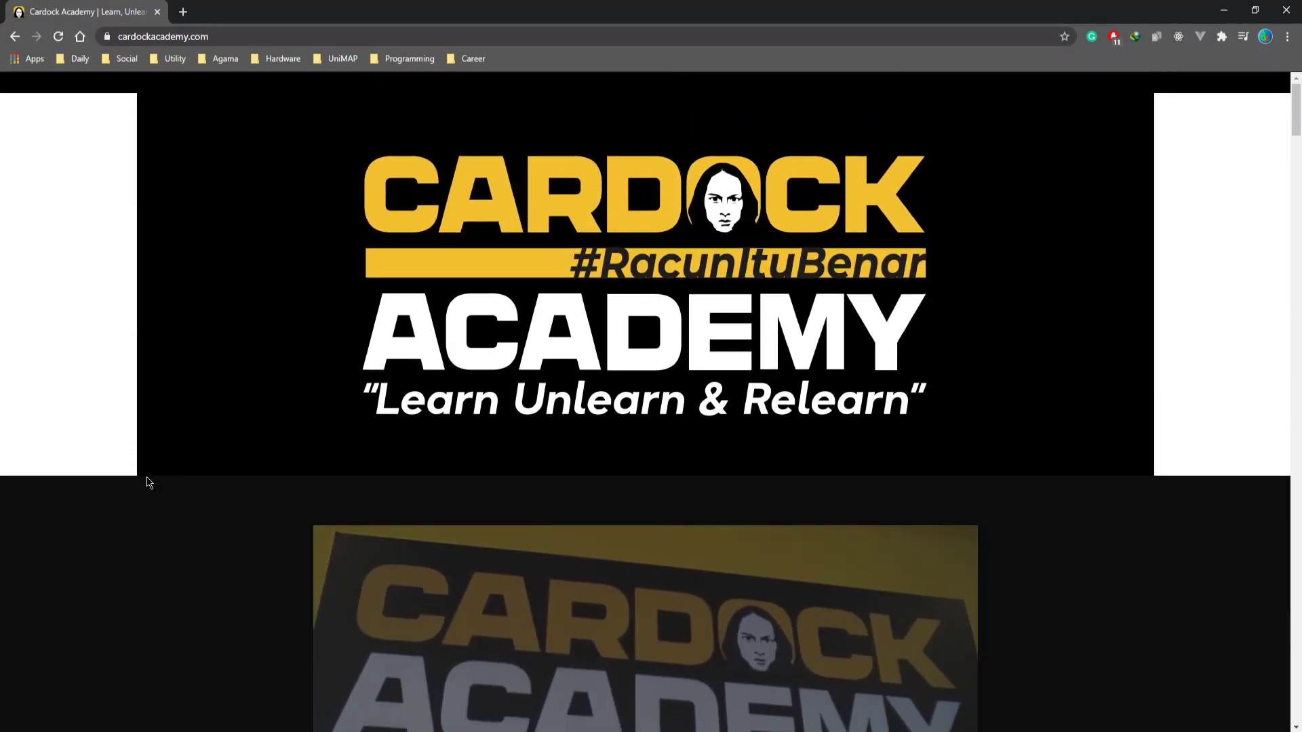
Step: Compare the September 2020 workshop cards with the W3Schools W3.CSS Cards examples, ending back on the academy's homepage
{"action": "scroll", "coordinate": [145, 479], "scroll_direction": "down", "scroll_amount": 5}
{"action": "scroll", "coordinate": [119, 483], "scroll_direction": "down", "scroll_amount": 6}
{"action": "scroll", "coordinate": [123, 489], "scroll_direction": "down", "scroll_amount": 8}
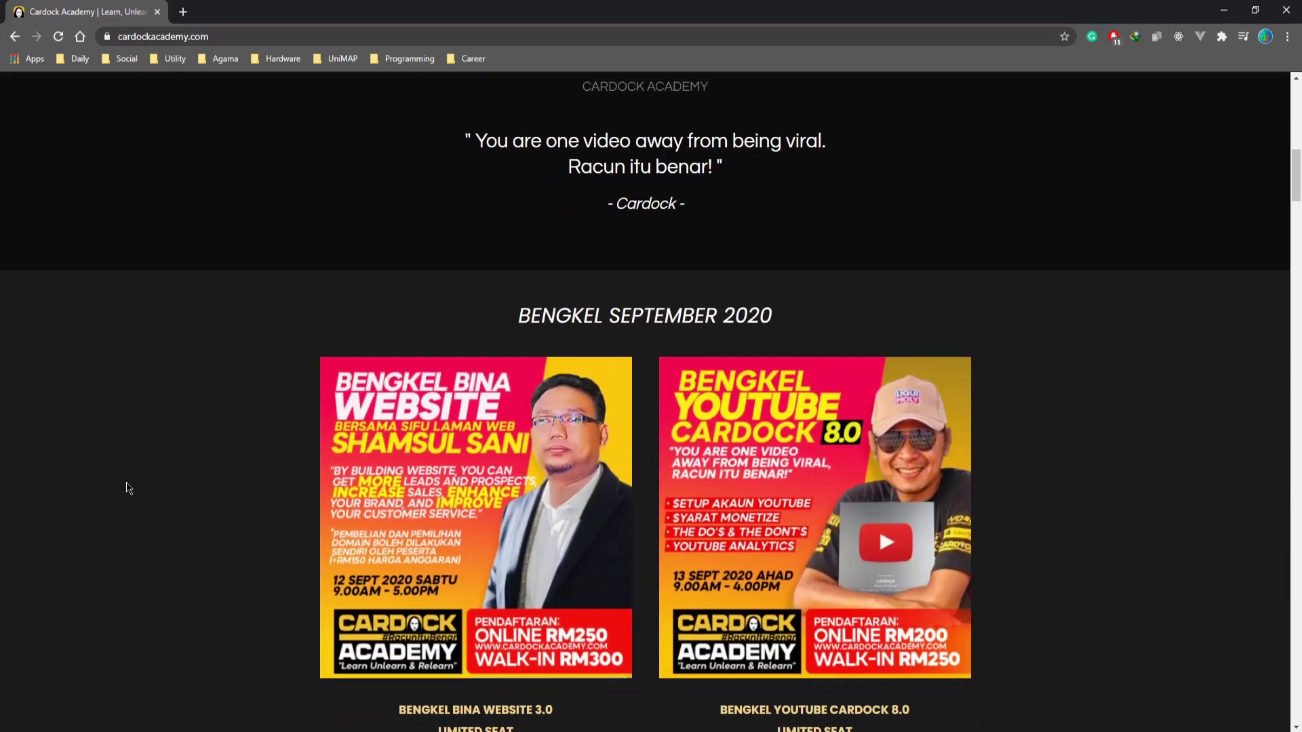
{"action": "scroll", "coordinate": [169, 436], "scroll_direction": "up", "scroll_amount": 5}
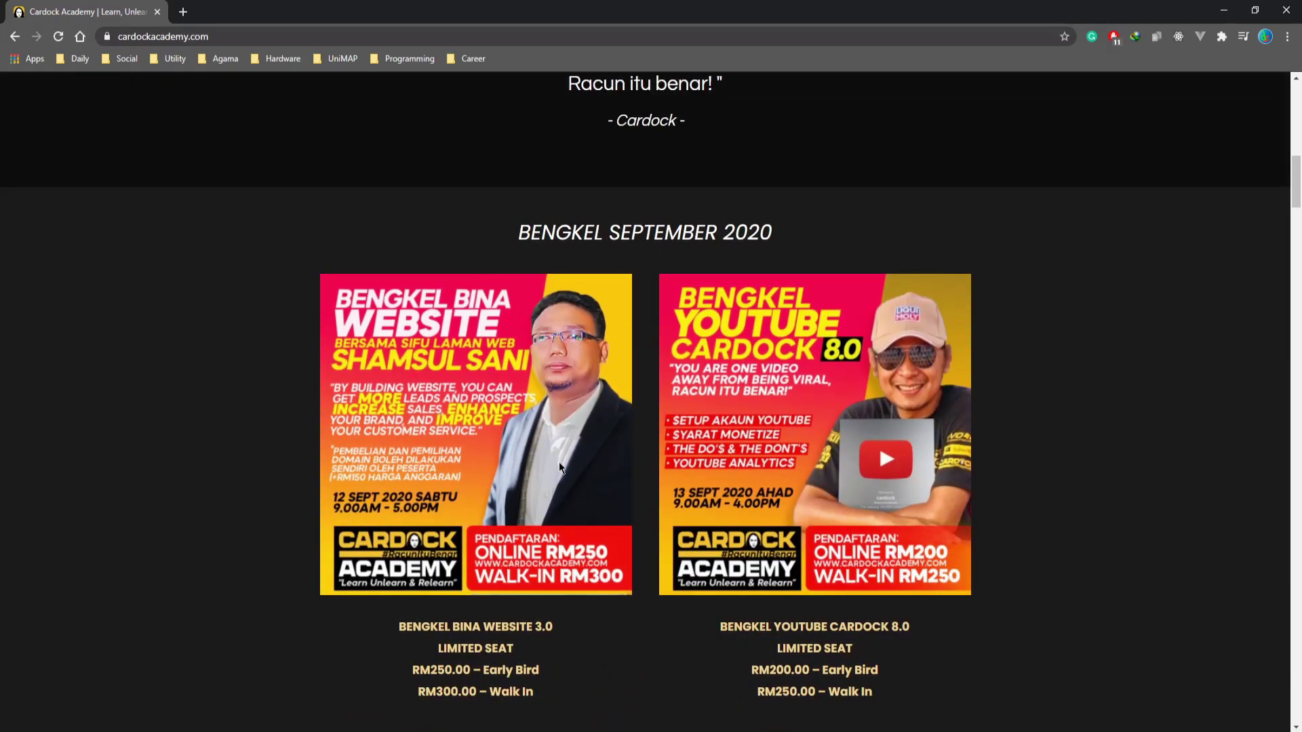
{"action": "scroll", "coordinate": [868, 294], "scroll_direction": "down", "scroll_amount": 2}
{"action": "scroll", "coordinate": [902, 353], "scroll_direction": "down", "scroll_amount": 6}
{"action": "scroll", "coordinate": [909, 381], "scroll_direction": "up", "scroll_amount": 6}
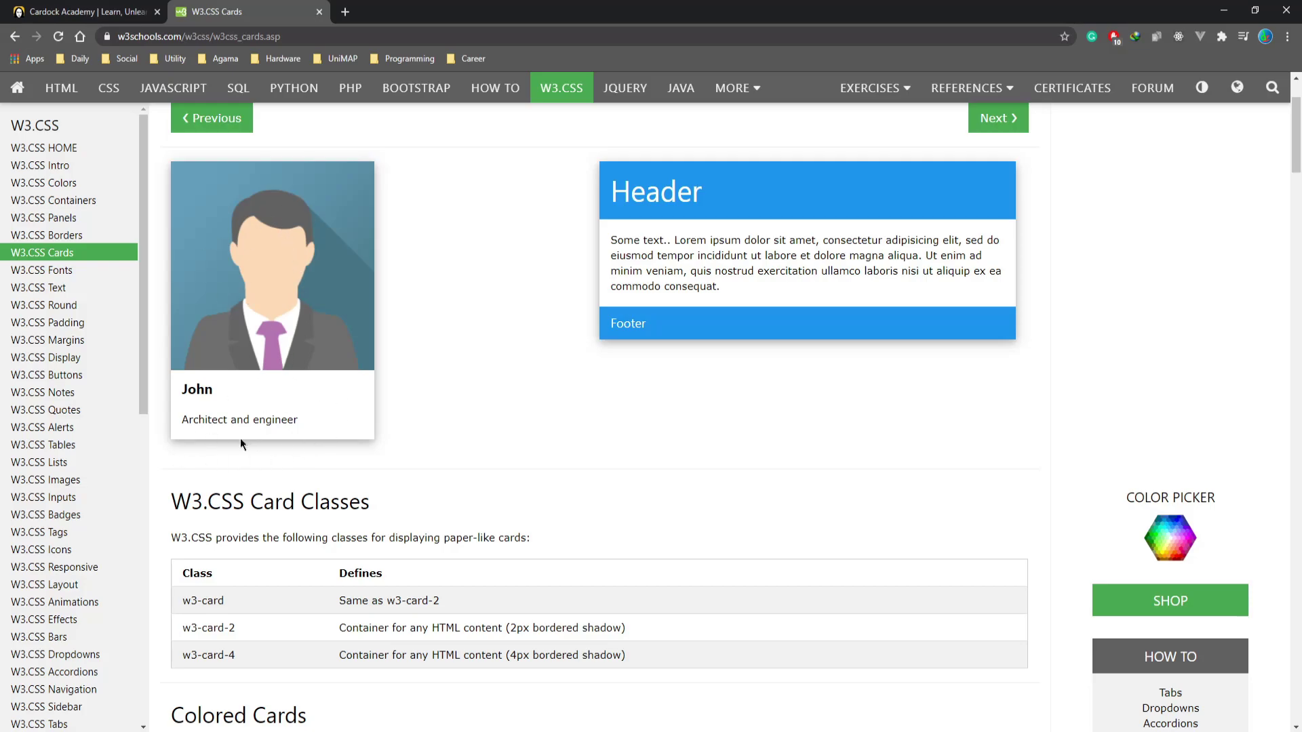
{"action": "left_click", "coordinate": [75, 10]}
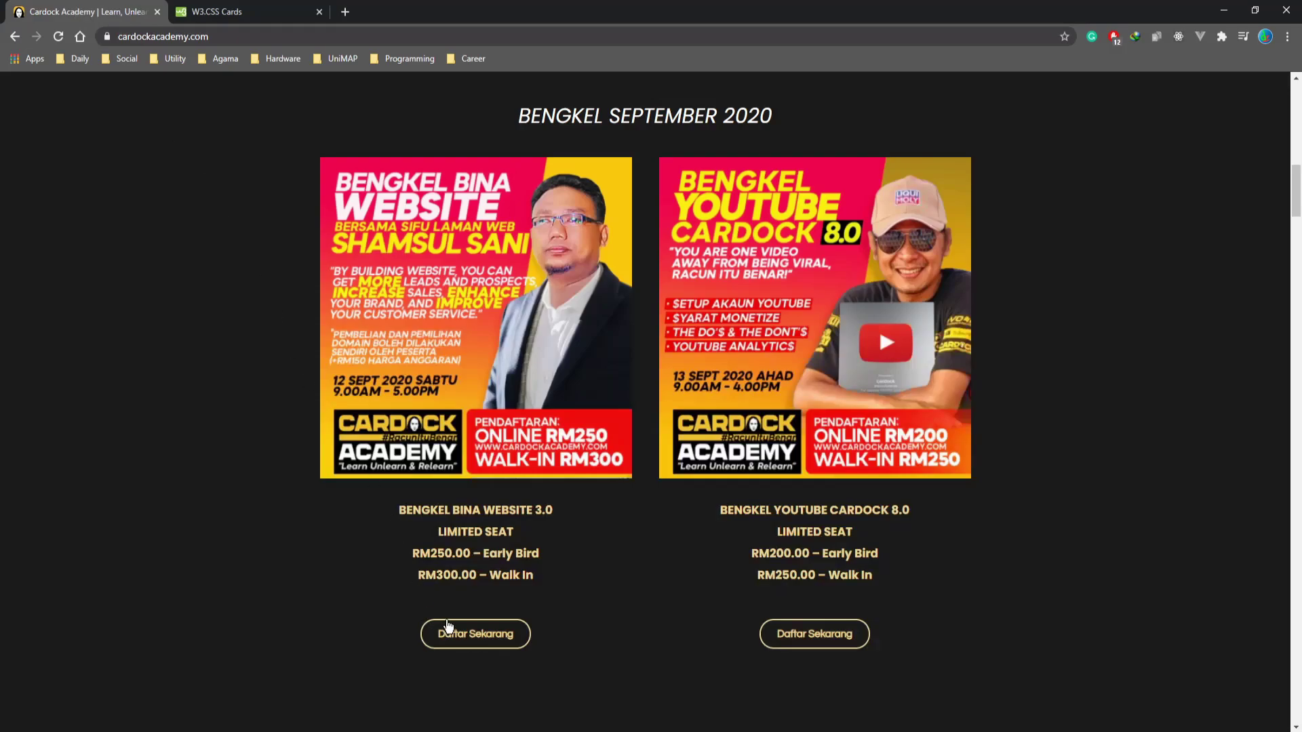
Step: Check the W3.CSS card examples again, then survey the academy homepage's testimonials, career poster and merchandise sections
{"action": "left_click", "coordinate": [224, 11]}
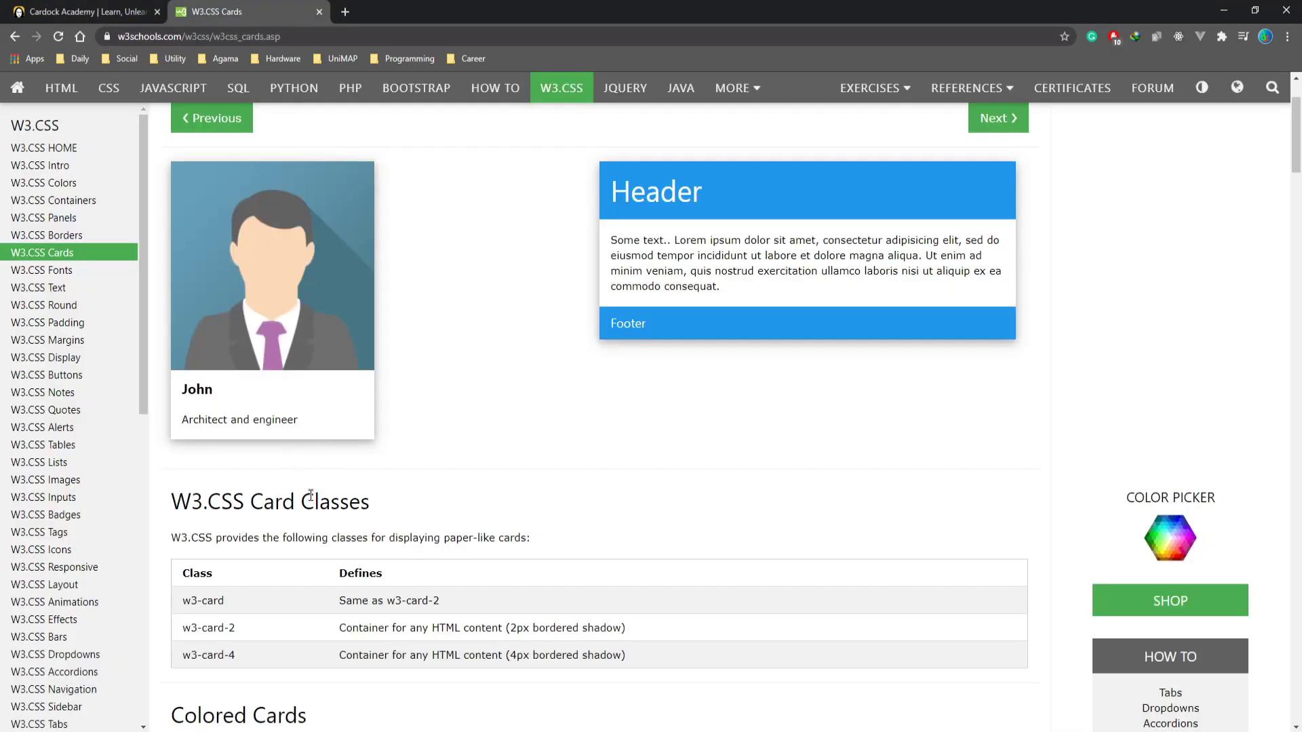
{"action": "left_click", "coordinate": [89, 12]}
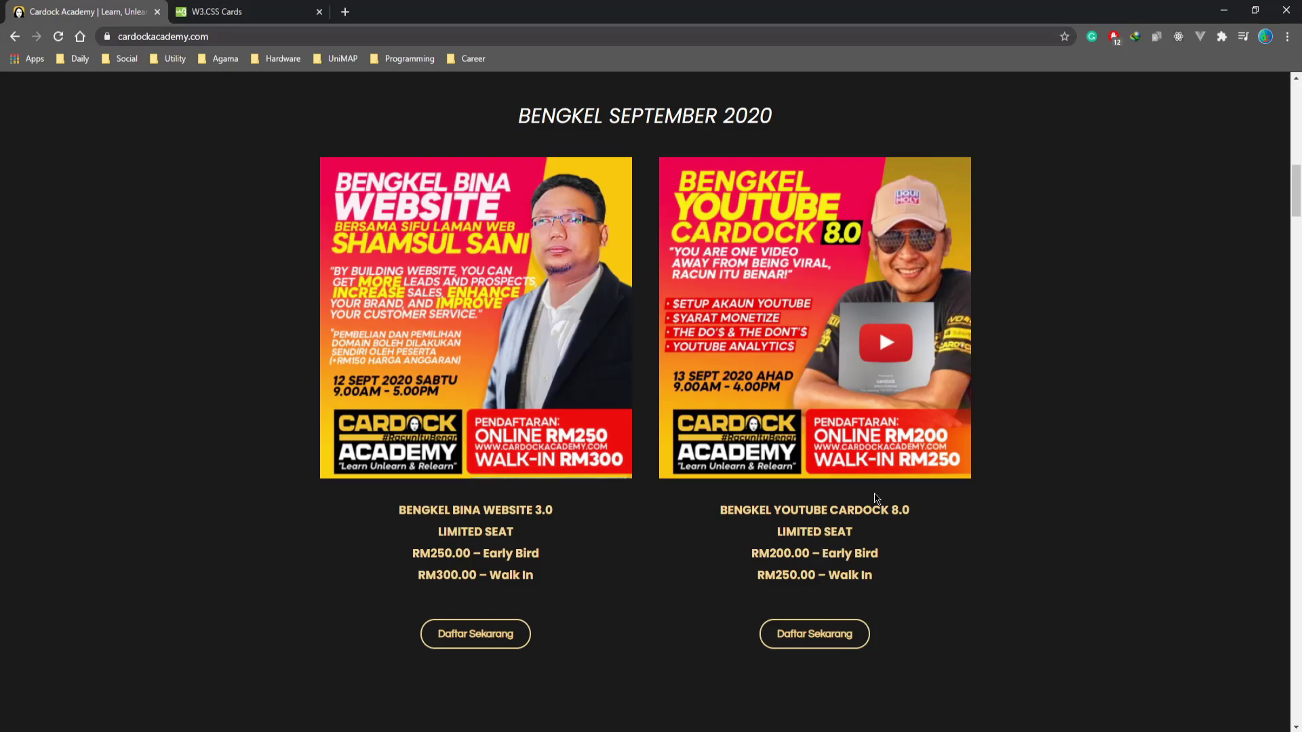
{"action": "scroll", "coordinate": [858, 465], "scroll_direction": "down", "scroll_amount": 5}
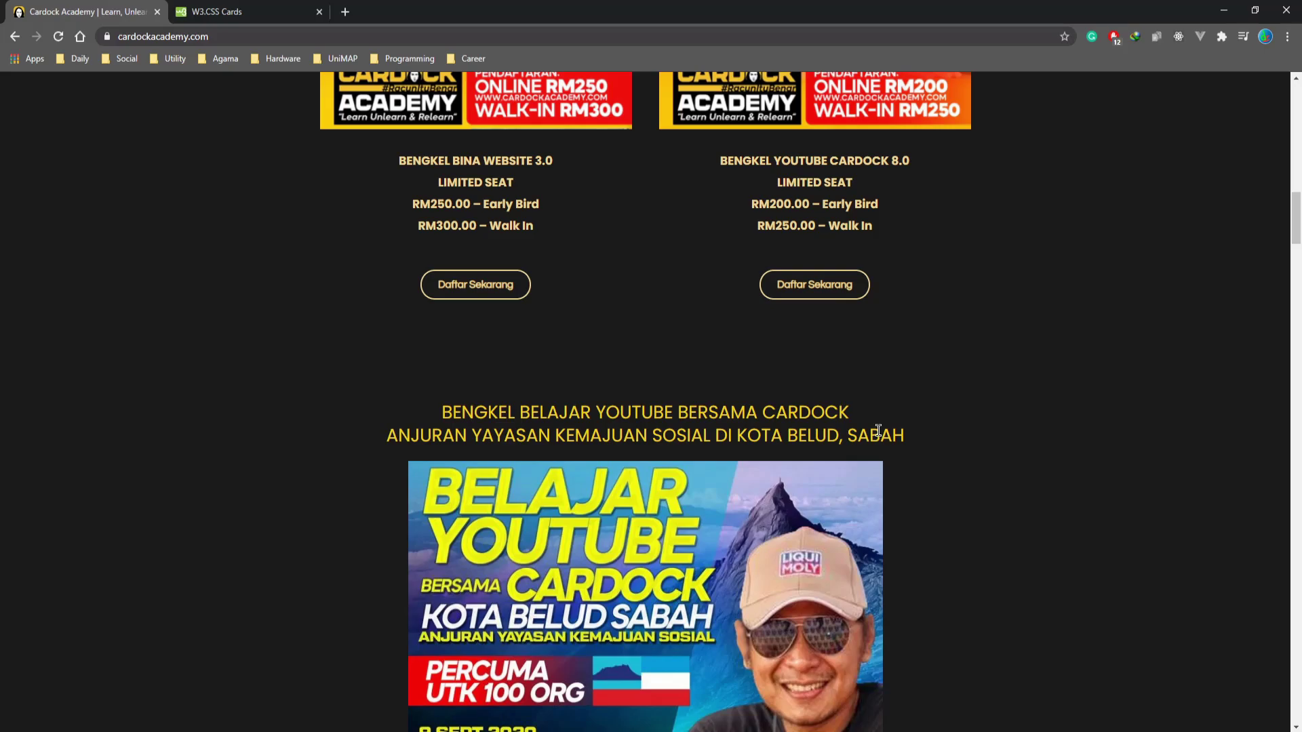
{"action": "scroll", "coordinate": [1012, 441], "scroll_direction": "down", "scroll_amount": 20}
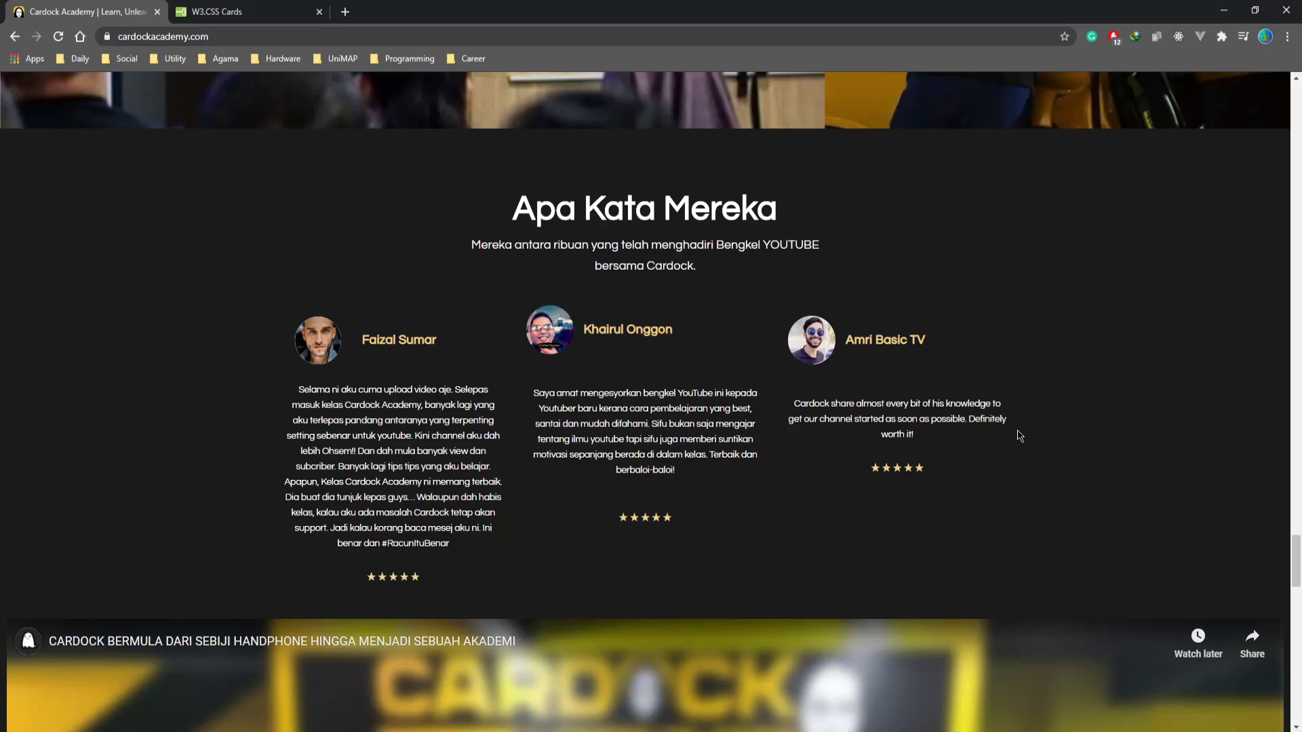
{"action": "scroll", "coordinate": [1017, 435], "scroll_direction": "down", "scroll_amount": 18}
{"action": "scroll", "coordinate": [1020, 436], "scroll_direction": "up", "scroll_amount": 15}
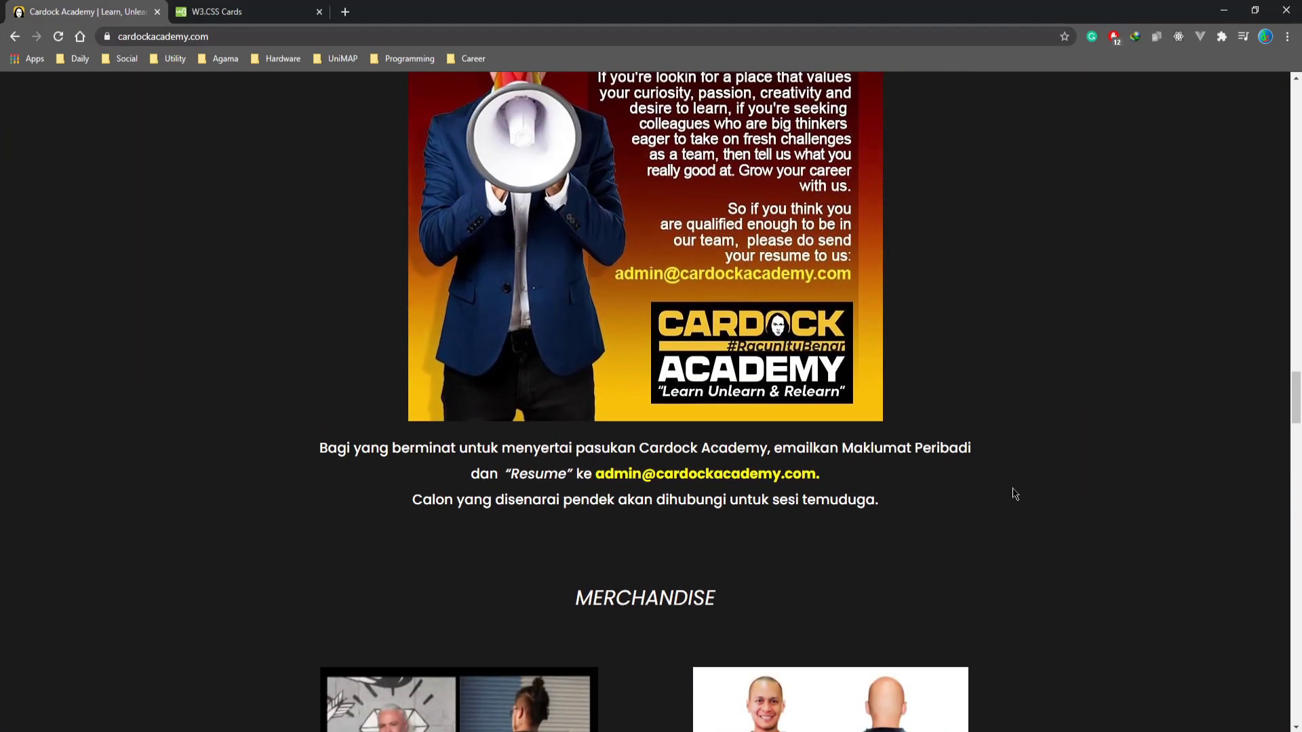
{"action": "scroll", "coordinate": [1017, 494], "scroll_direction": "down", "scroll_amount": 9}
{"action": "scroll", "coordinate": [1036, 492], "scroll_direction": "up", "scroll_amount": 14}
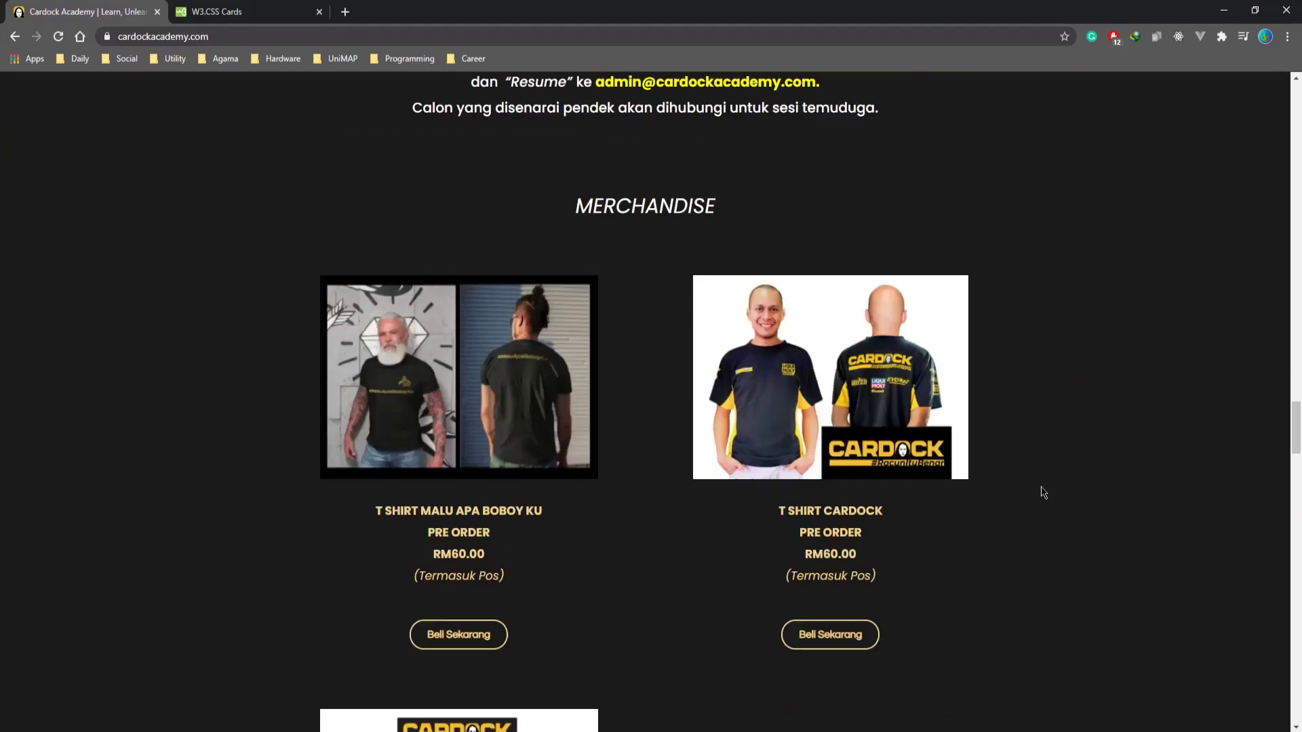
{"action": "scroll", "coordinate": [1043, 493], "scroll_direction": "up", "scroll_amount": 20}
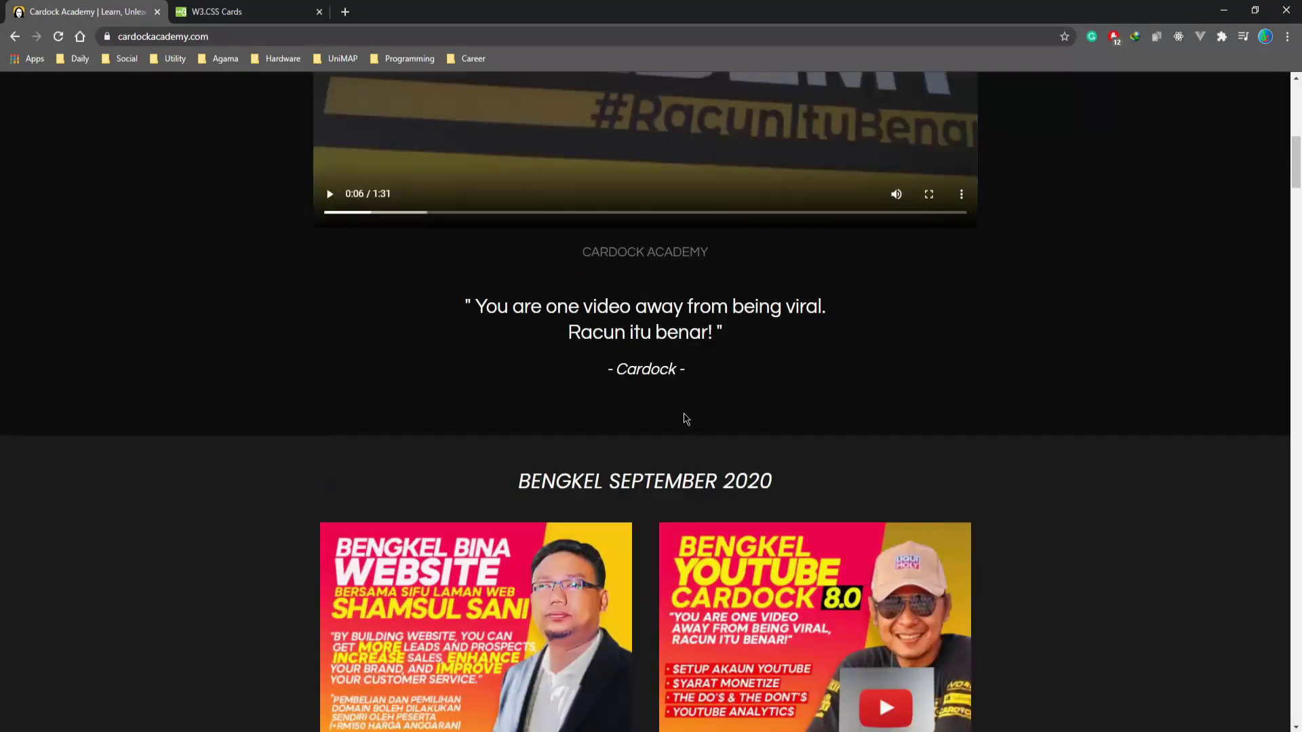
Step: Examine the homepage's Kota Belud and Iskandar Puteri workshop posters, then compare them with the example cards on the W3.CSS Cards page
{"action": "scroll", "coordinate": [1022, 366], "scroll_direction": "down", "scroll_amount": 12}
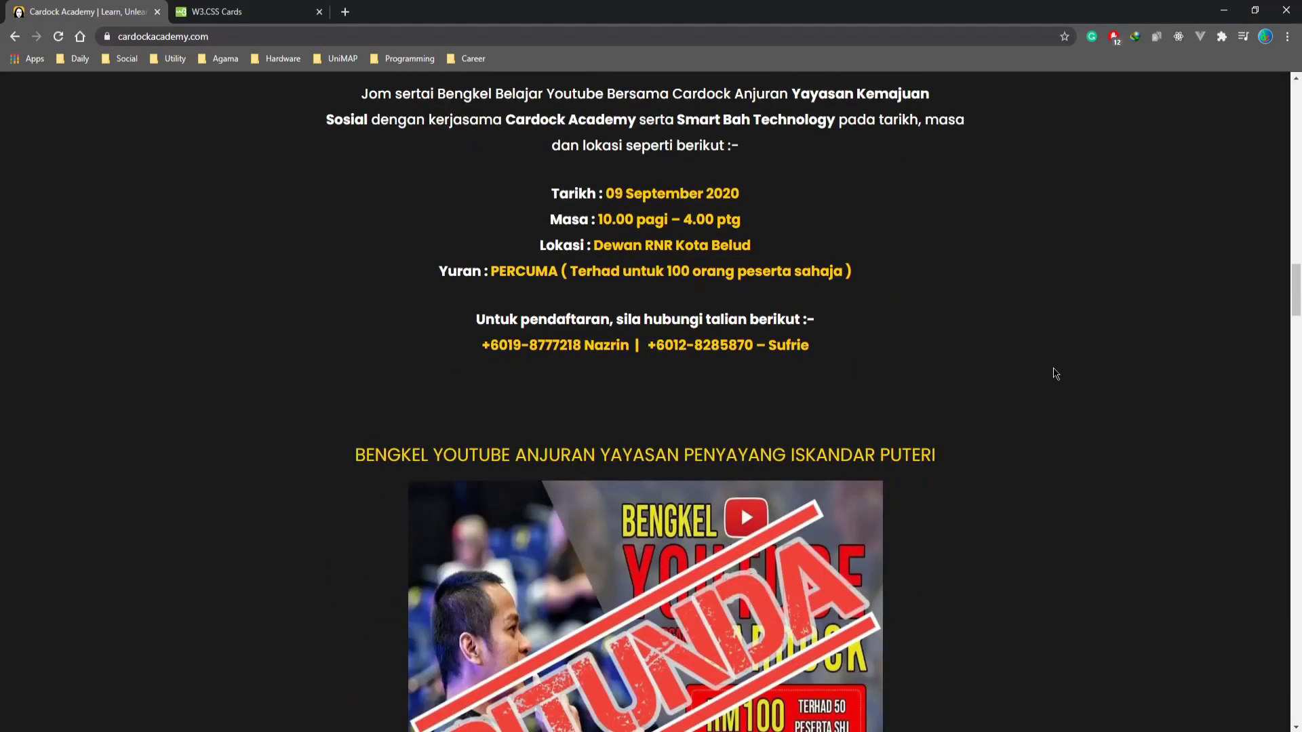
{"action": "scroll", "coordinate": [1057, 377], "scroll_direction": "down", "scroll_amount": 10}
{"action": "scroll", "coordinate": [1077, 365], "scroll_direction": "down", "scroll_amount": 10}
{"action": "scroll", "coordinate": [1077, 365], "scroll_direction": "up", "scroll_amount": 20}
{"action": "left_click", "coordinate": [224, 11]}
{"action": "scroll", "coordinate": [511, 250], "scroll_direction": "up", "scroll_amount": 2}
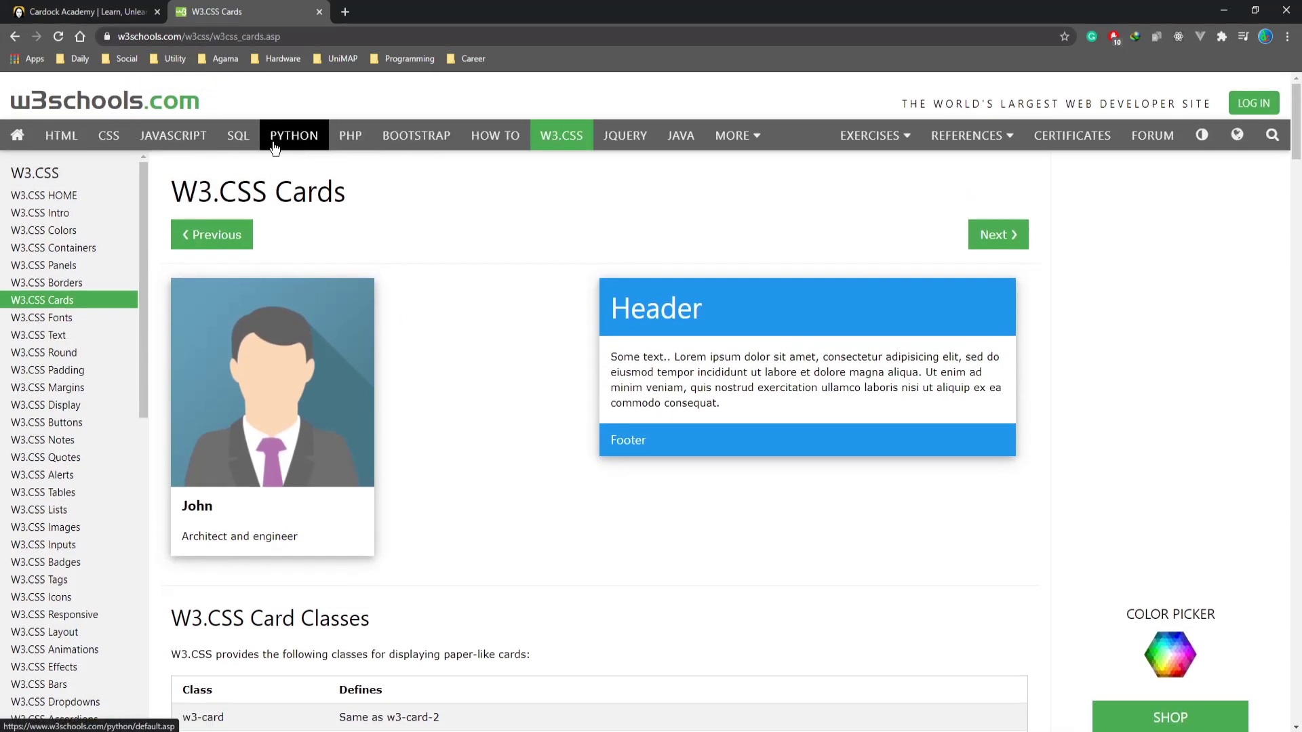
{"action": "left_click", "coordinate": [63, 12]}
Step: Survey the length of the academy homepage, from the logo banner through the workshops to the merchandise section
{"action": "scroll", "coordinate": [259, 246], "scroll_direction": "down", "scroll_amount": 20}
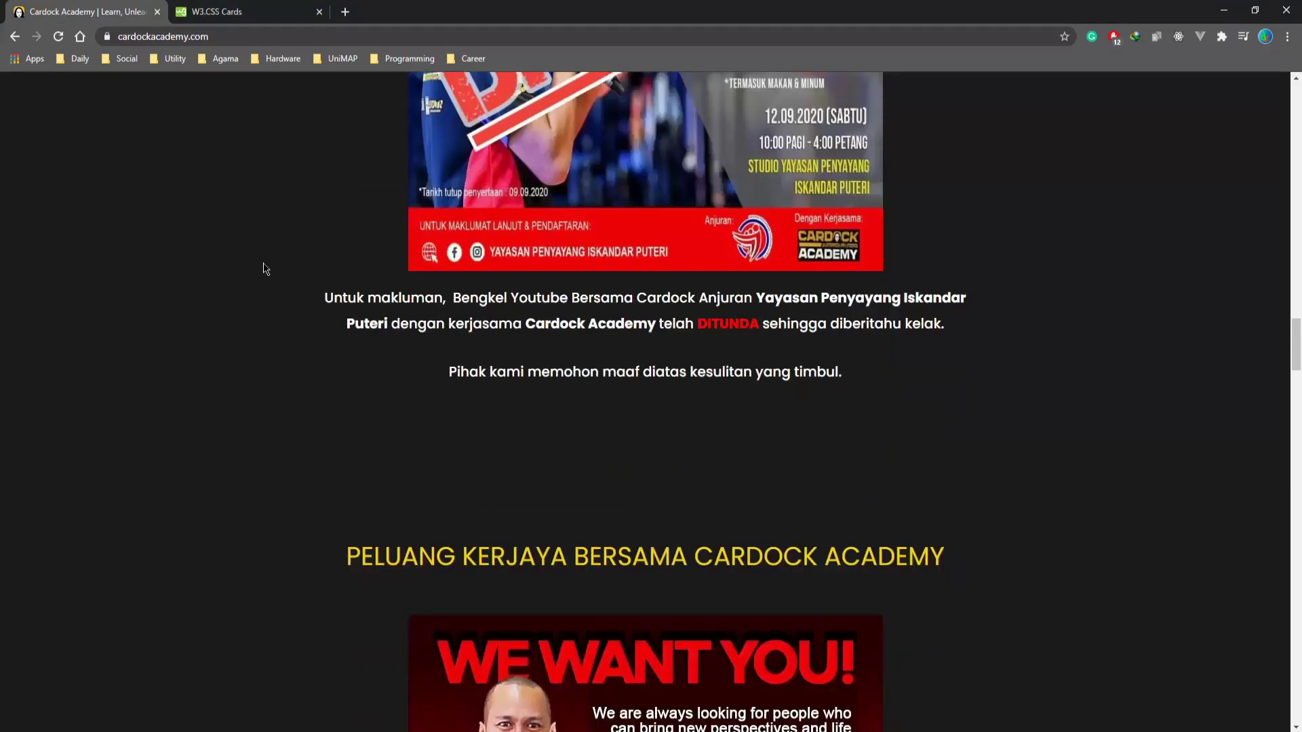
{"action": "scroll", "coordinate": [263, 274], "scroll_direction": "up", "scroll_amount": 15}
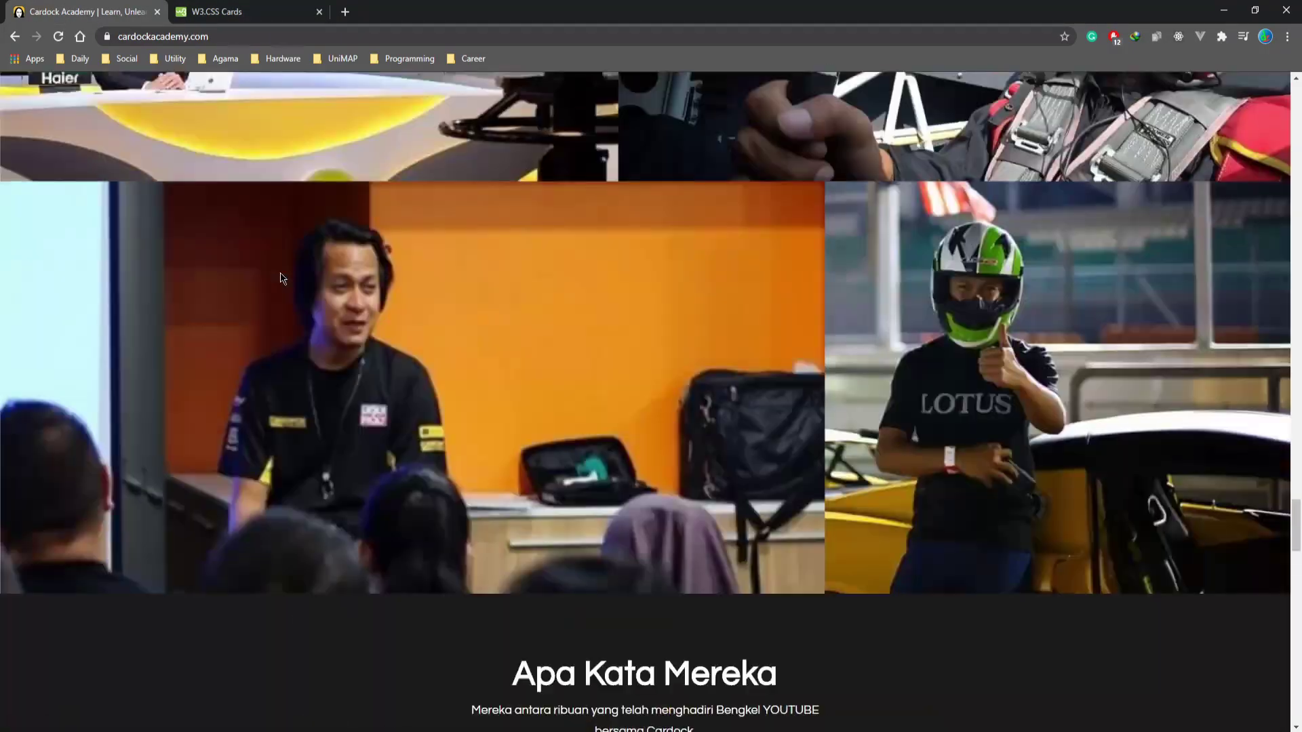
{"action": "scroll", "coordinate": [660, 216], "scroll_direction": "up", "scroll_amount": 14}
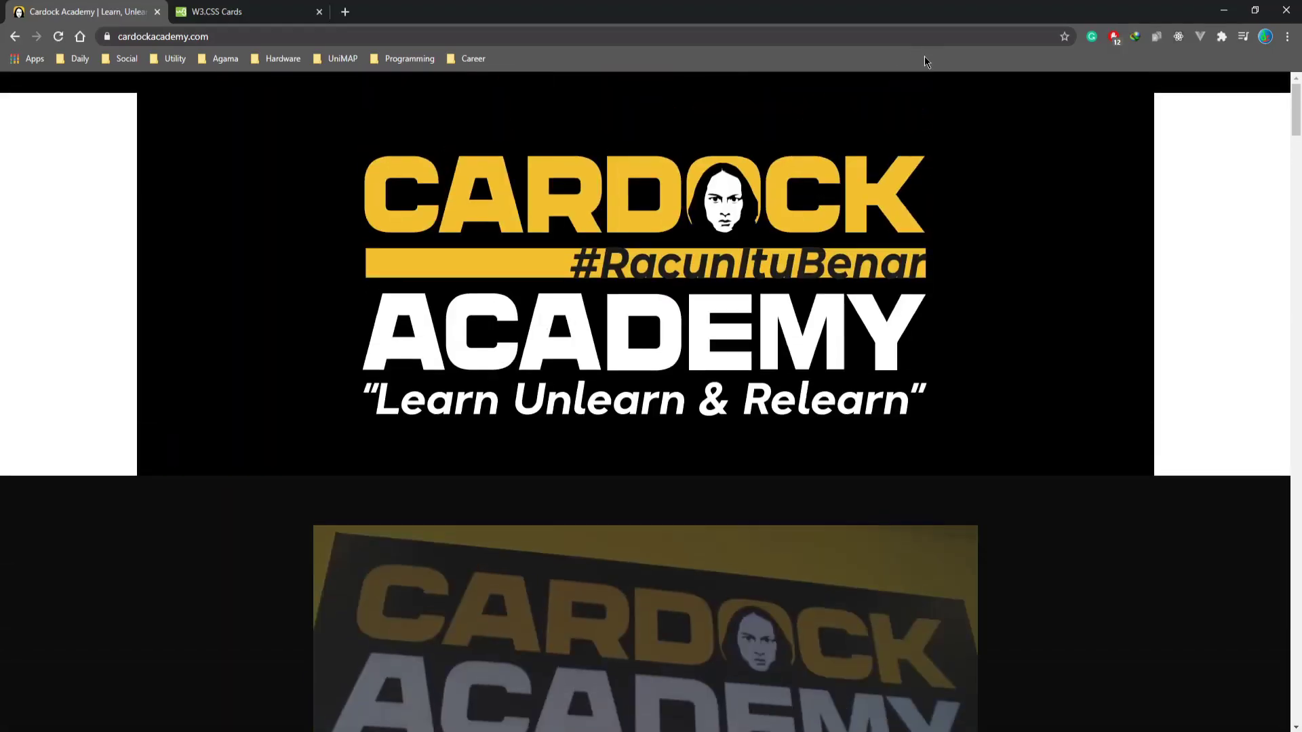
{"action": "scroll", "coordinate": [1017, 169], "scroll_direction": "down", "scroll_amount": 10}
{"action": "scroll", "coordinate": [1030, 251], "scroll_direction": "down", "scroll_amount": 20}
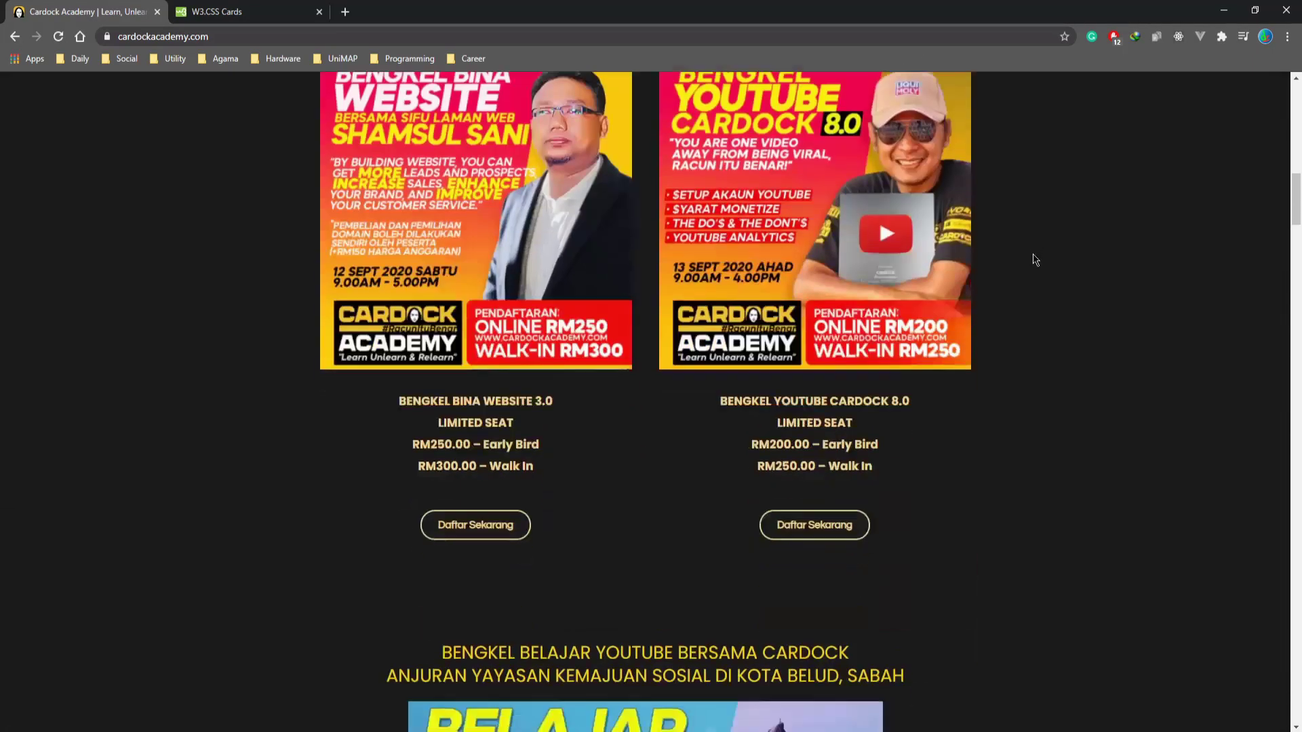
{"action": "scroll", "coordinate": [1060, 260], "scroll_direction": "down", "scroll_amount": 15}
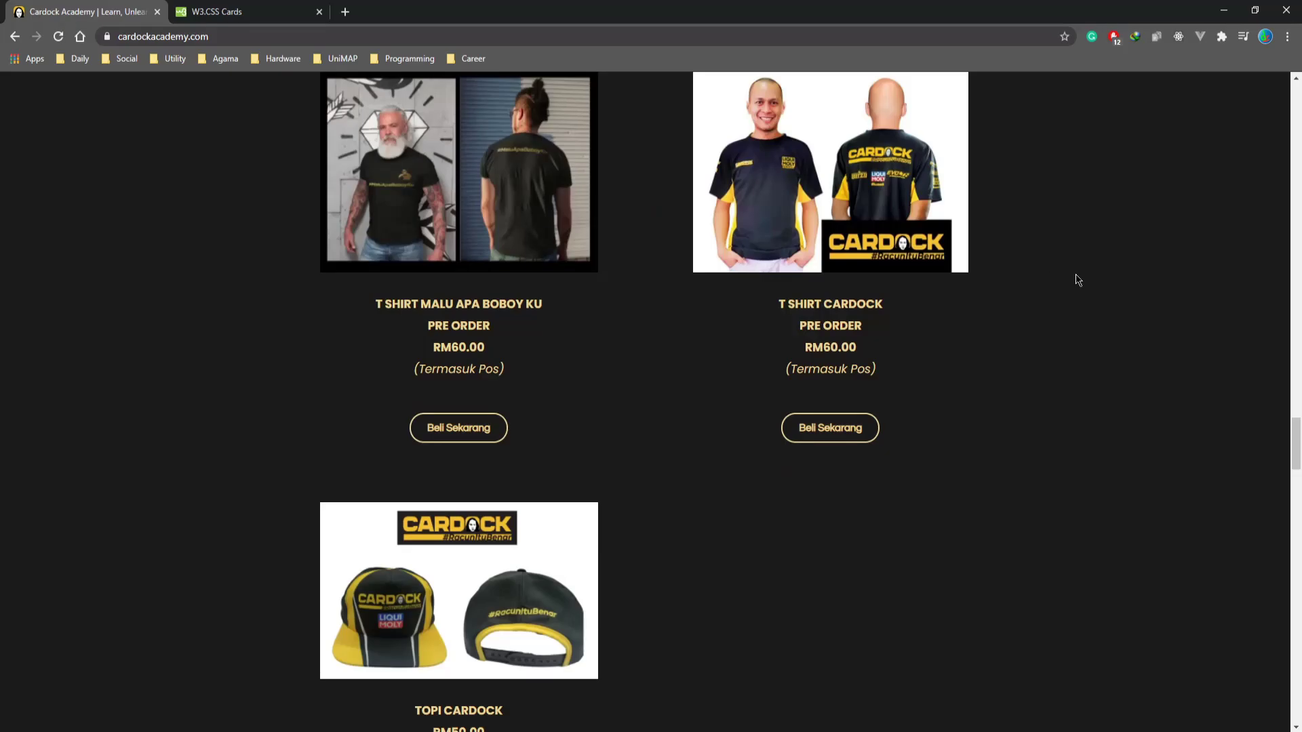
Step: Visit W3Schools' JavaScript, SQL, Python, PHP, Bootstrap, How To, W3.CSS, jQuery and Java sections to examine how its navigation separates content
{"action": "left_click", "coordinate": [217, 11]}
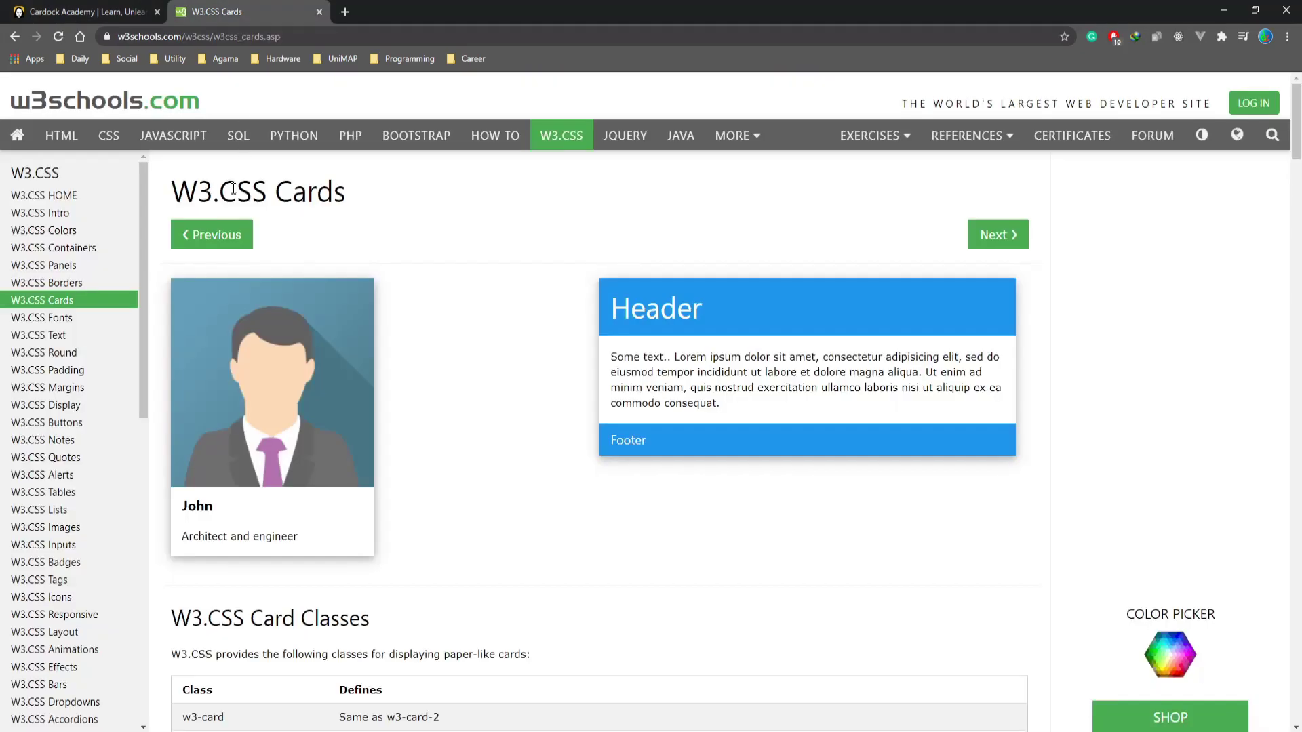
{"action": "left_click", "coordinate": [175, 136]}
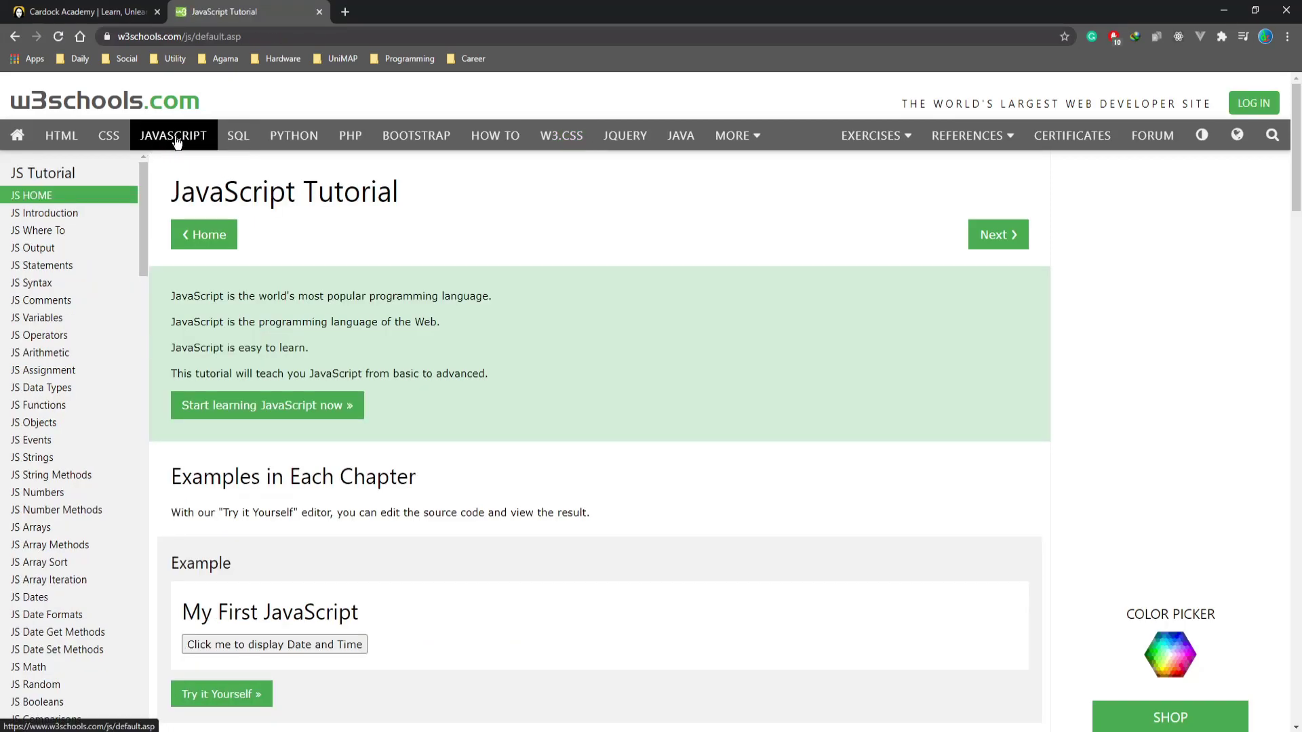
{"action": "left_click", "coordinate": [178, 143]}
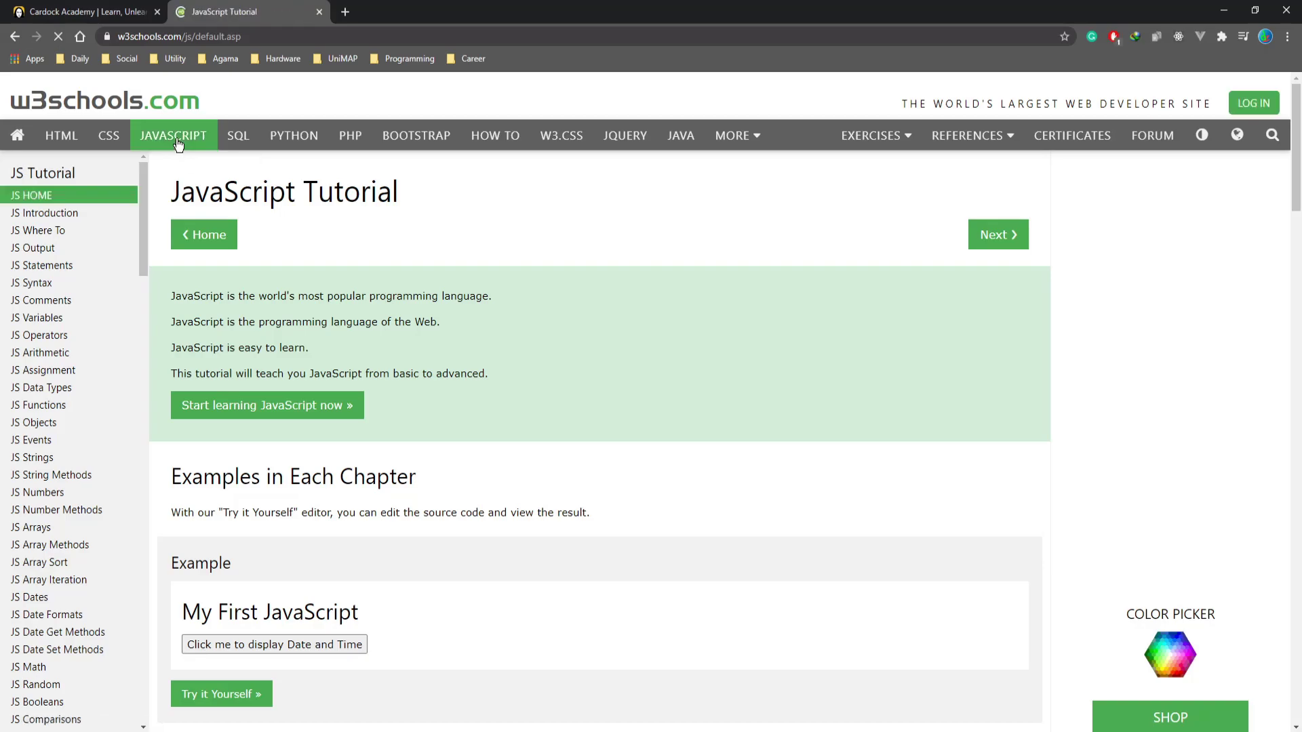
{"action": "left_click", "coordinate": [239, 139]}
{"action": "left_click", "coordinate": [301, 141]}
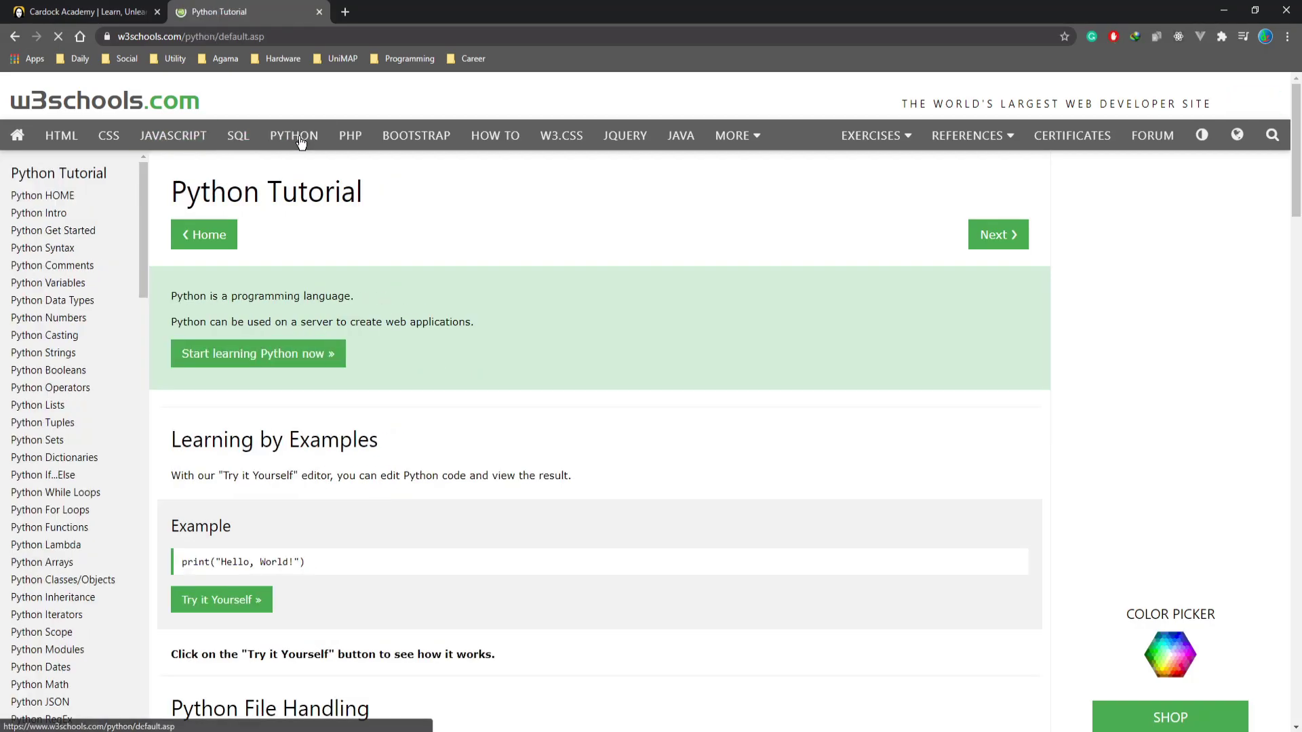
{"action": "left_click", "coordinate": [350, 139]}
{"action": "left_click", "coordinate": [432, 139]}
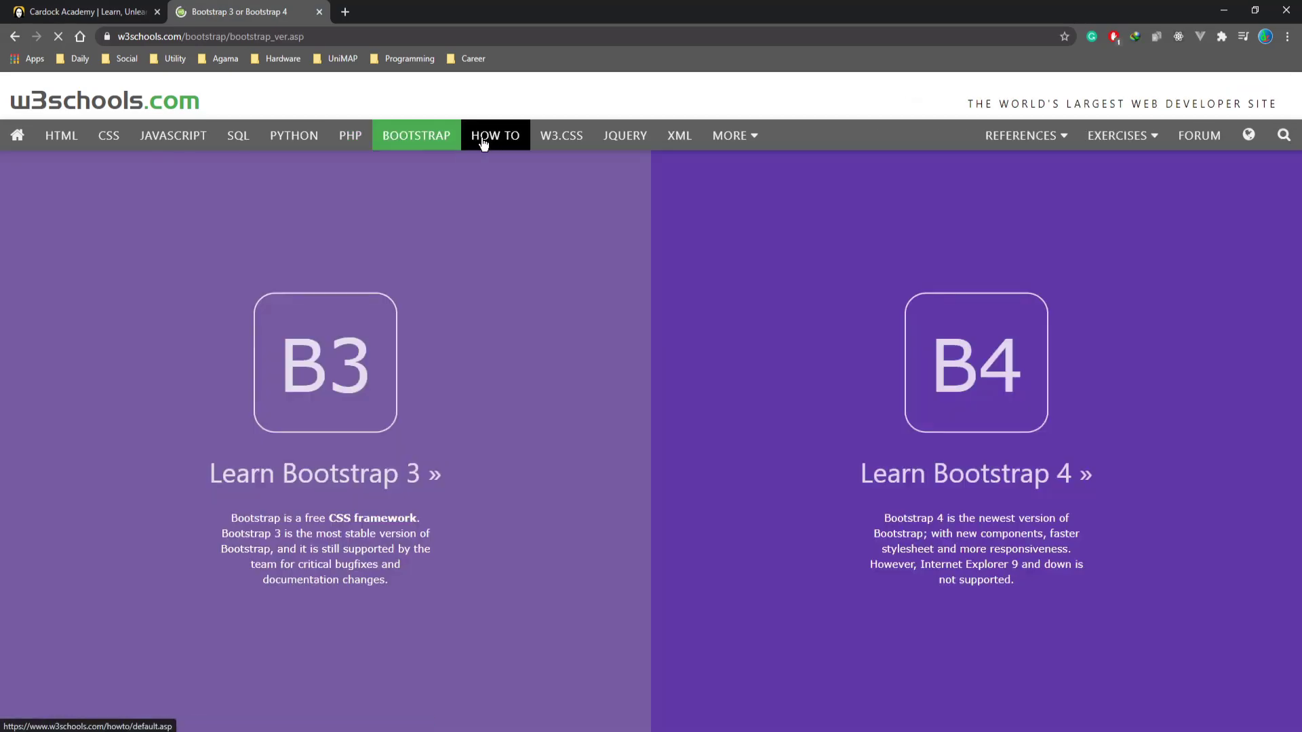
{"action": "left_click", "coordinate": [500, 137]}
{"action": "left_click", "coordinate": [554, 136]}
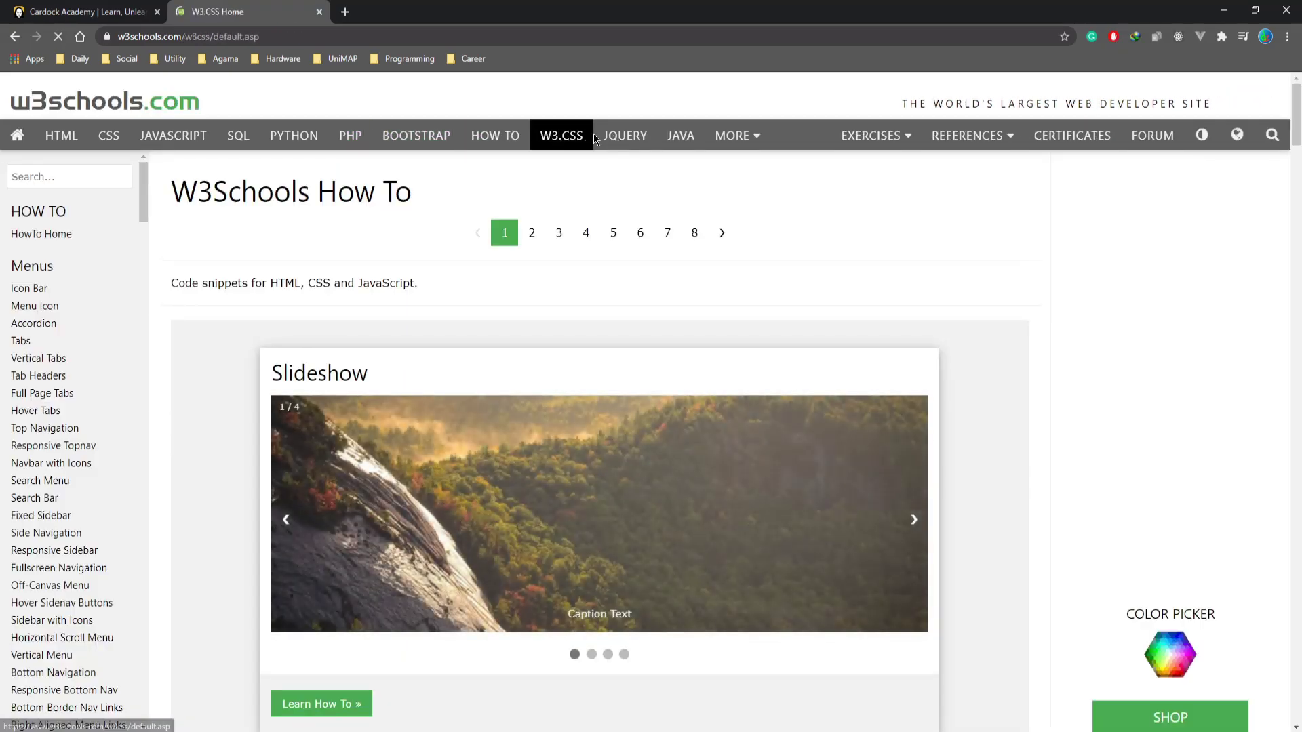
{"action": "left_click", "coordinate": [622, 135]}
{"action": "left_click", "coordinate": [693, 141]}
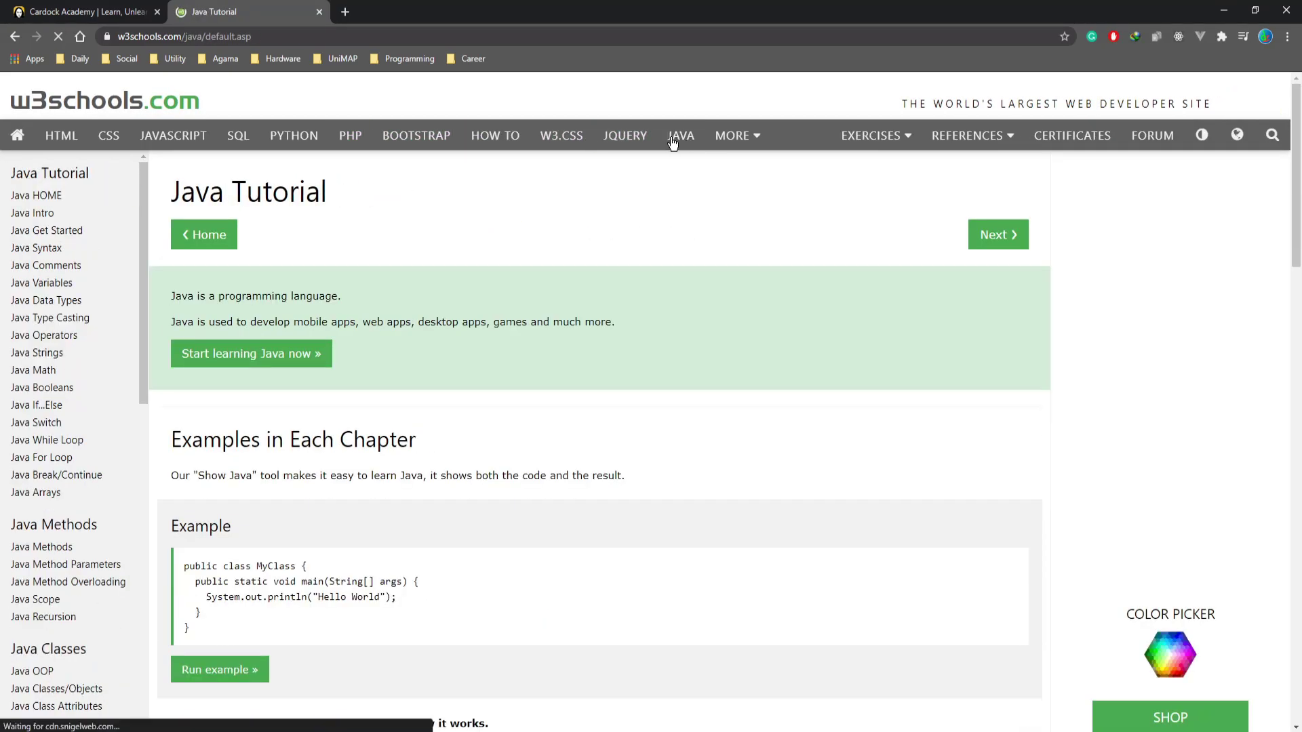
Step: Open the W3Schools Certificates page and examine its content and the domain part of its web address
{"action": "left_click", "coordinate": [1075, 136]}
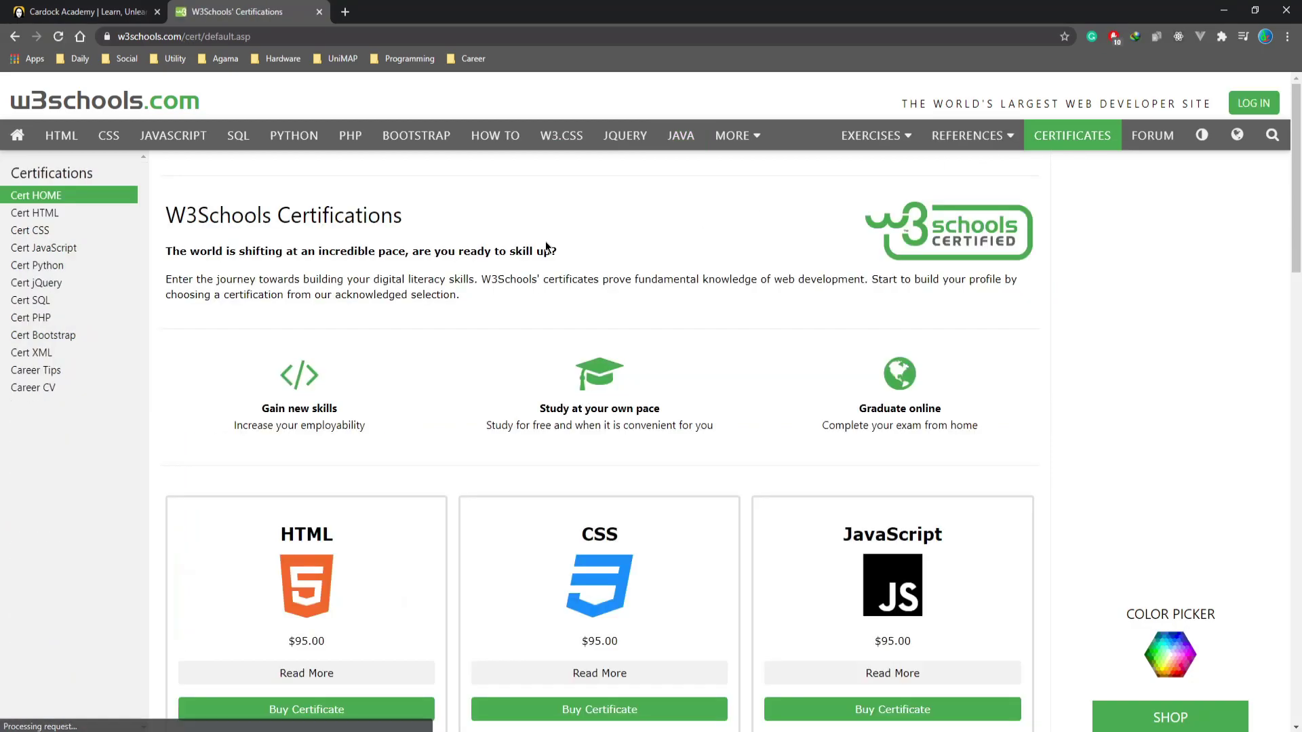
{"action": "scroll", "coordinate": [506, 247], "scroll_direction": "down", "scroll_amount": 3}
{"action": "scroll", "coordinate": [502, 250], "scroll_direction": "up", "scroll_amount": 3}
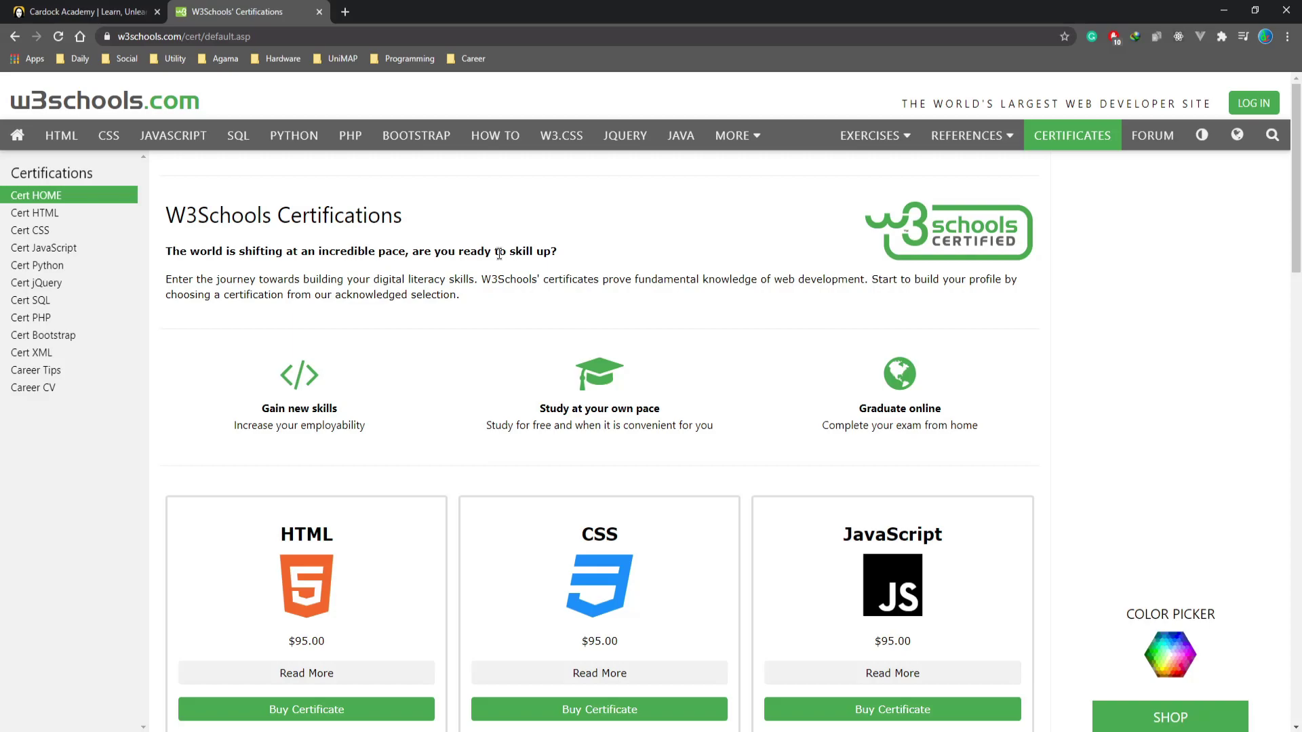
{"action": "left_click", "coordinate": [140, 37]}
{"action": "left_click", "coordinate": [143, 36]}
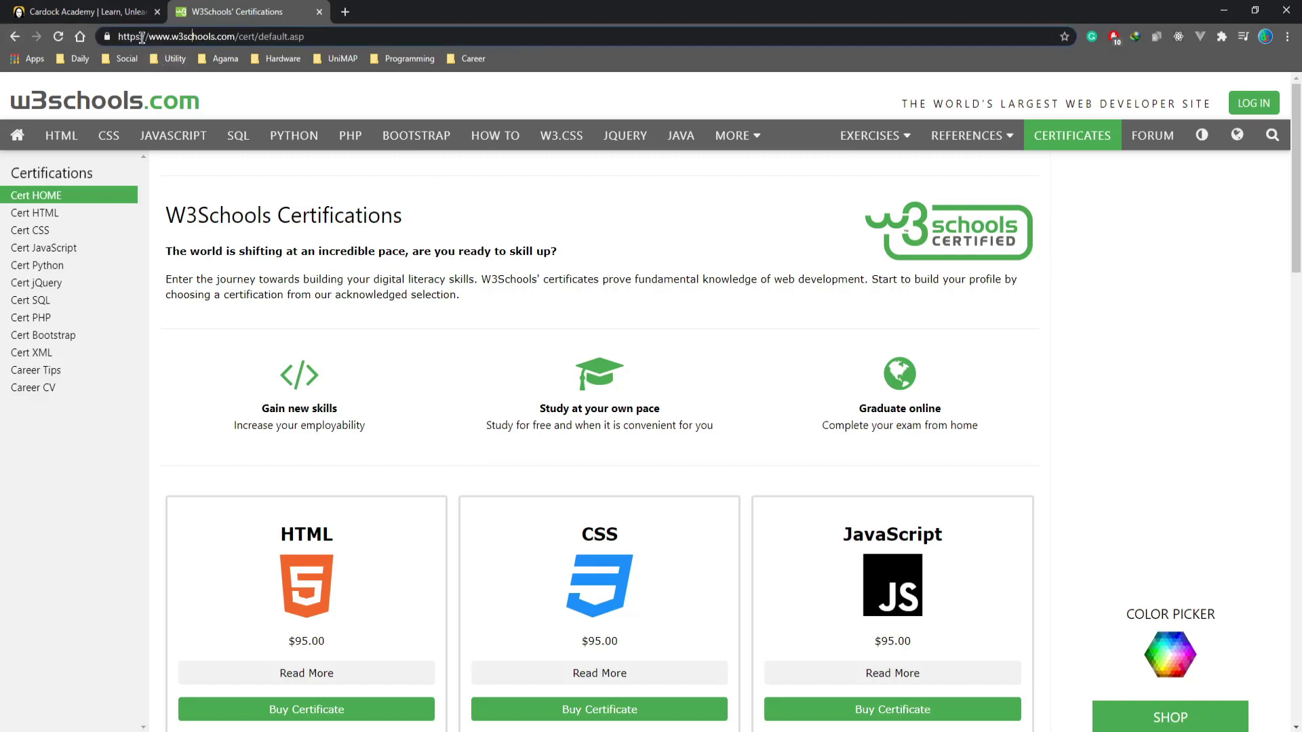
{"action": "left_click_drag", "start_coordinate": [233, 36], "coordinate": [127, 36]}
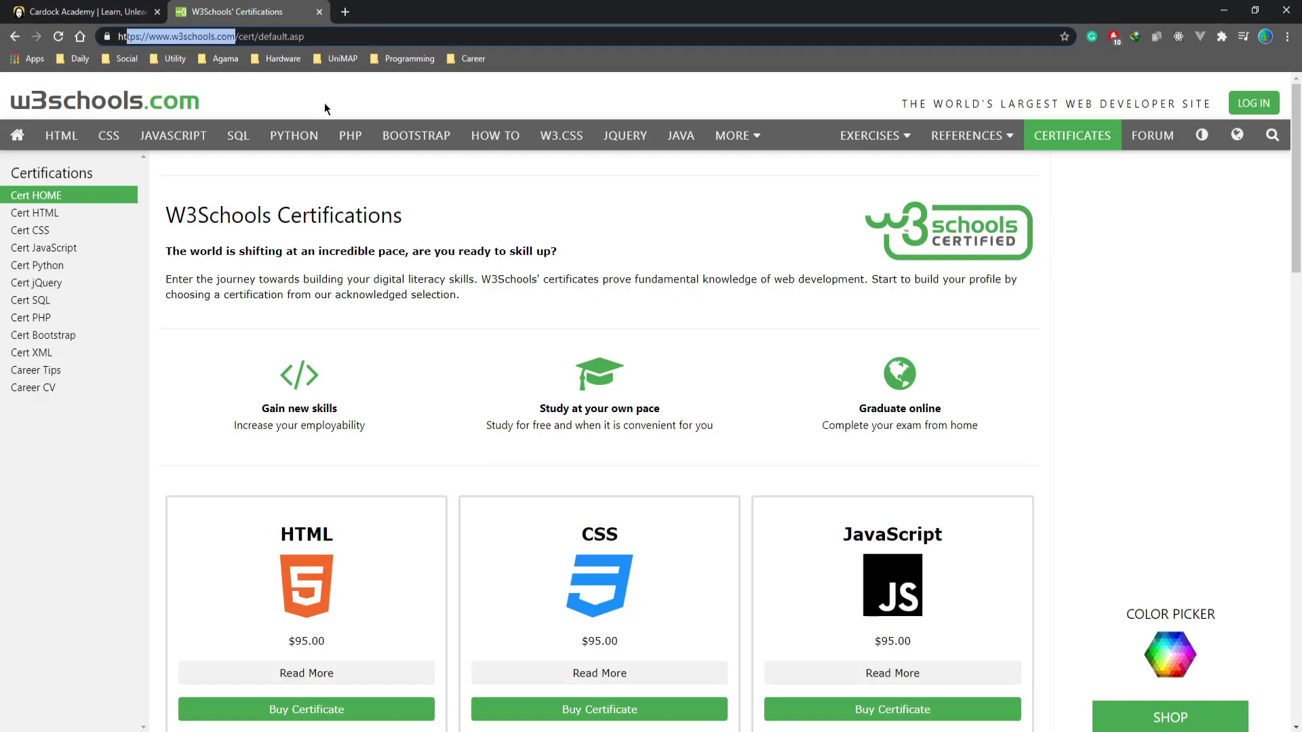
{"action": "left_click", "coordinate": [536, 194]}
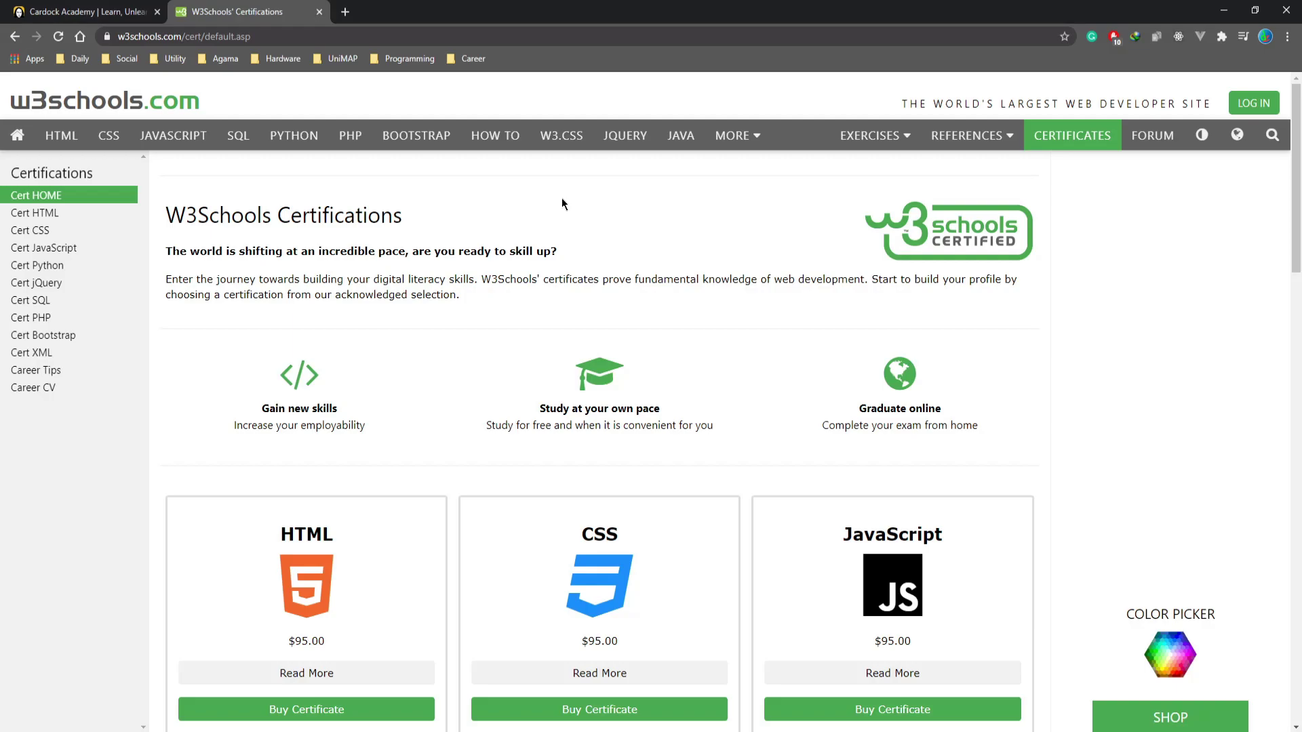
{"action": "left_click", "coordinate": [135, 36]}
Step: Return to the academy homepage and examine how the workshop sections follow one another on a single page
{"action": "key", "text": "ctrl+shift+Tab"}
{"action": "scroll", "coordinate": [249, 352], "scroll_direction": "up", "scroll_amount": 15}
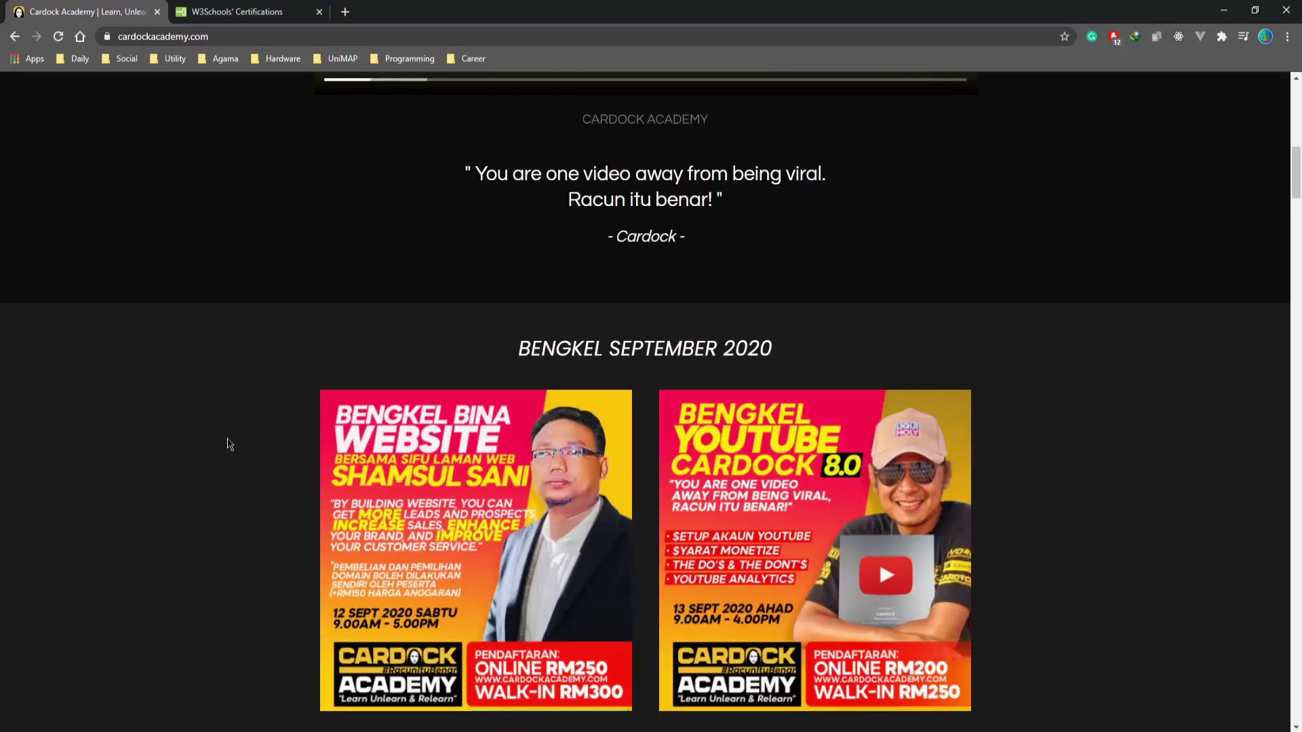
{"action": "scroll", "coordinate": [218, 451], "scroll_direction": "down", "scroll_amount": 20}
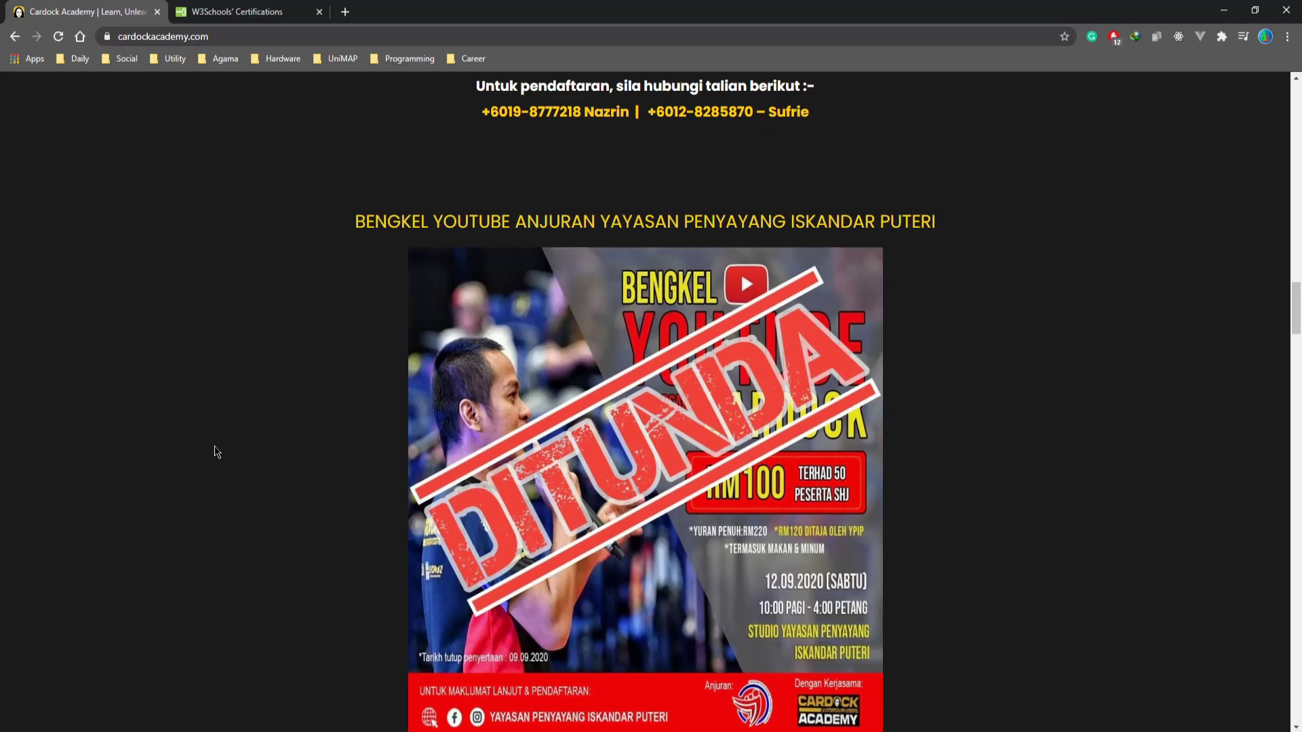
Step: Go through W3Schools' Bootstrap, PHP, Python, SQL and JavaScript sections to observe how each has its own page
{"action": "left_click", "coordinate": [268, 12]}
{"action": "left_click", "coordinate": [429, 149]}
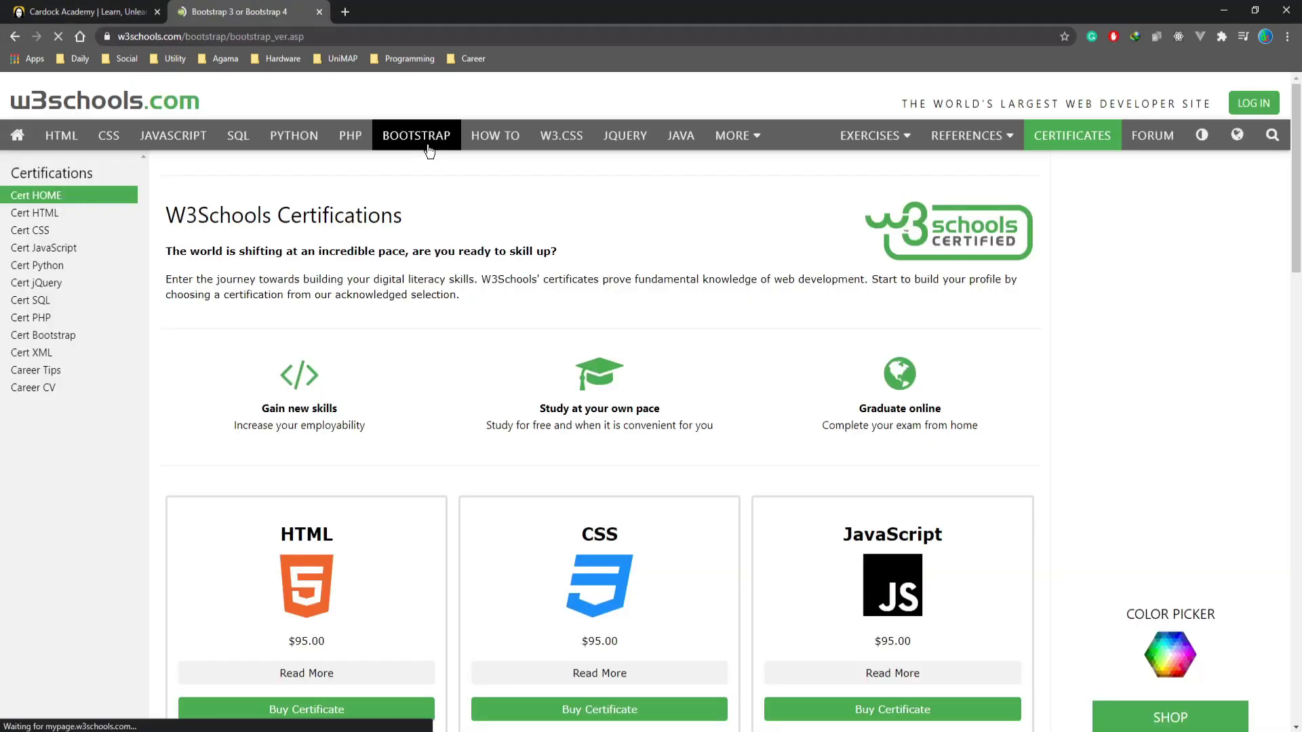
{"action": "left_click", "coordinate": [350, 138]}
{"action": "left_click", "coordinate": [282, 140]}
{"action": "left_click", "coordinate": [238, 136]}
{"action": "left_click", "coordinate": [173, 136]}
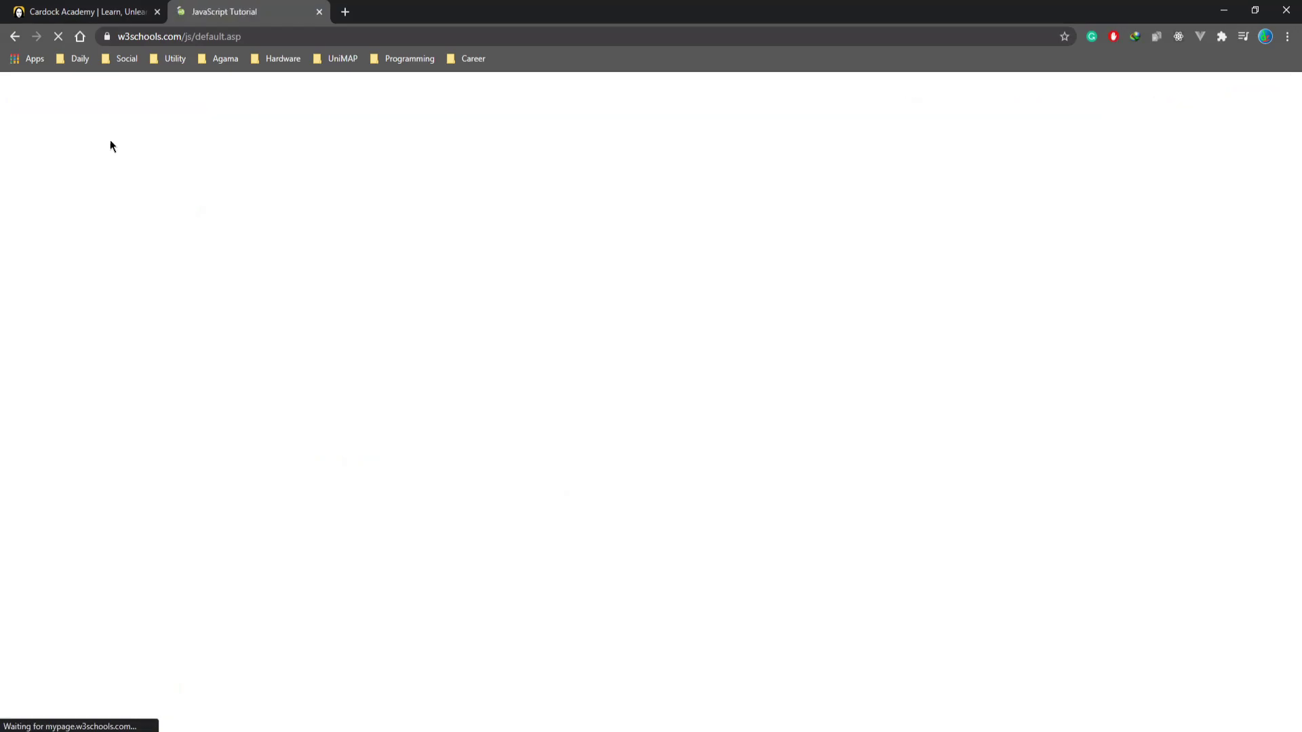
Step: Inspect the web address of the W3Schools JavaScript tutorial, then open the SQL tutorial
{"action": "left_click", "coordinate": [140, 38]}
{"action": "left_click", "coordinate": [165, 38]}
{"action": "left_click_drag", "start_coordinate": [153, 40], "coordinate": [234, 38]}
{"action": "left_click", "coordinate": [239, 136]}
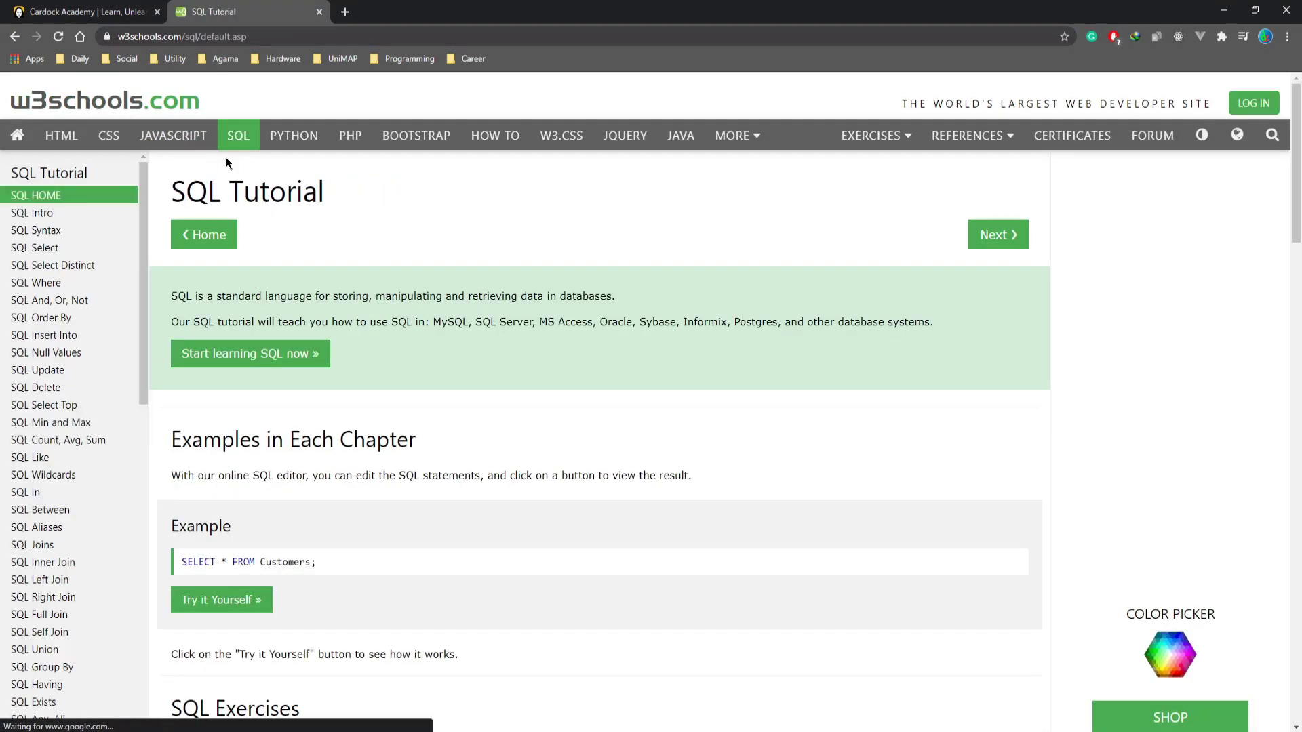
Step: Go back to the academy homepage and review it from the intro video down to the social media and contact section
{"action": "left_click", "coordinate": [85, 9]}
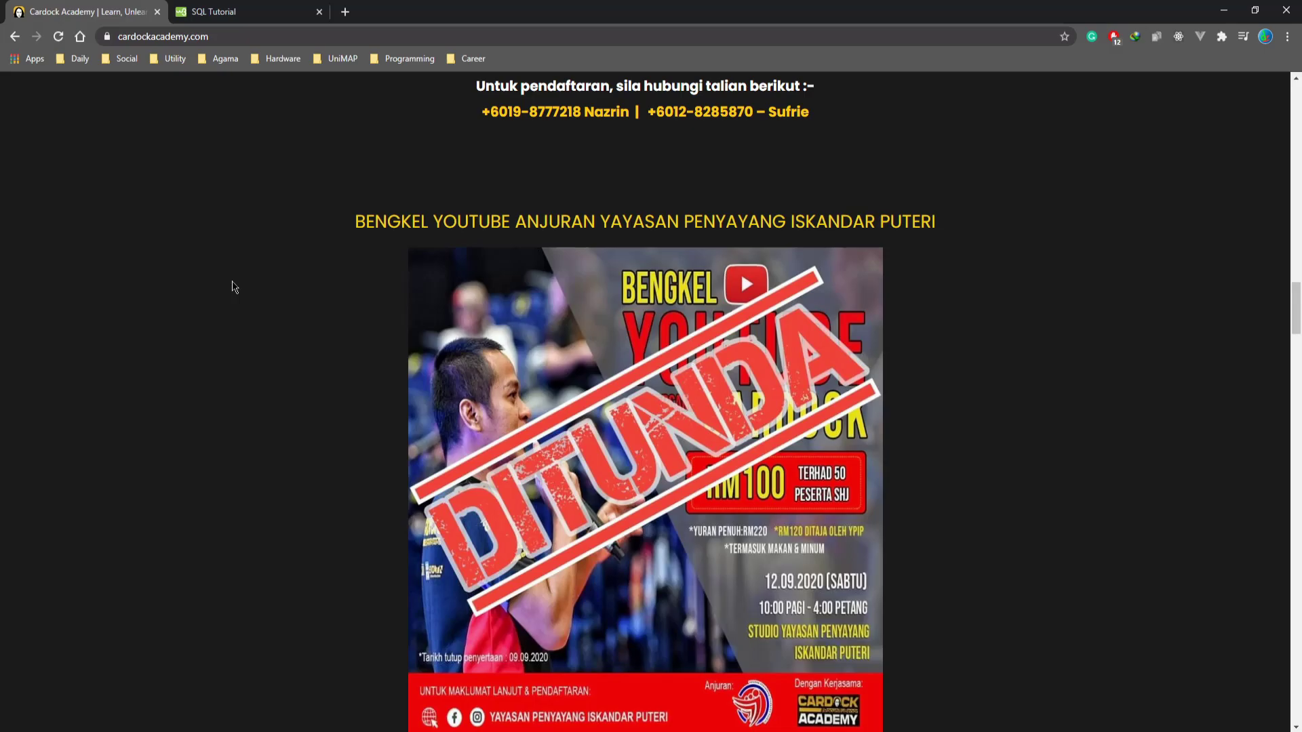
{"action": "scroll", "coordinate": [234, 288], "scroll_direction": "up", "scroll_amount": 15}
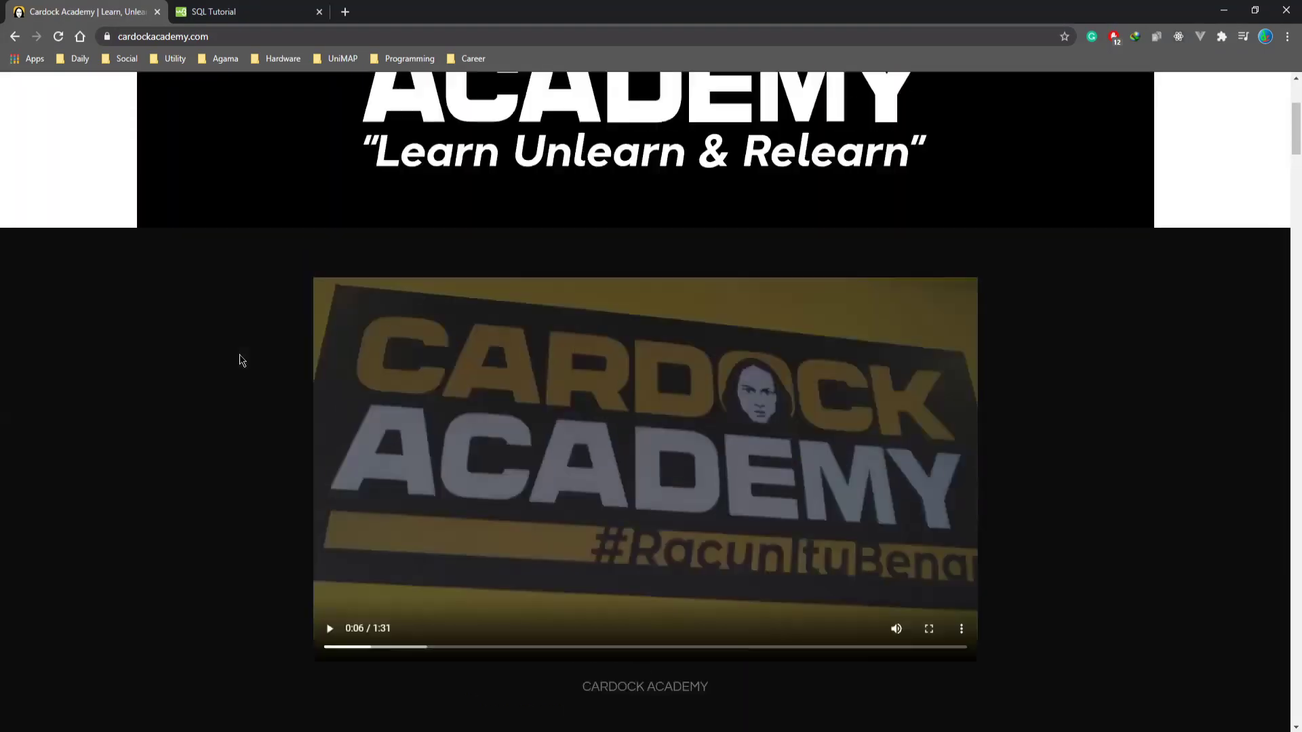
{"action": "scroll", "coordinate": [239, 370], "scroll_direction": "down", "scroll_amount": 18}
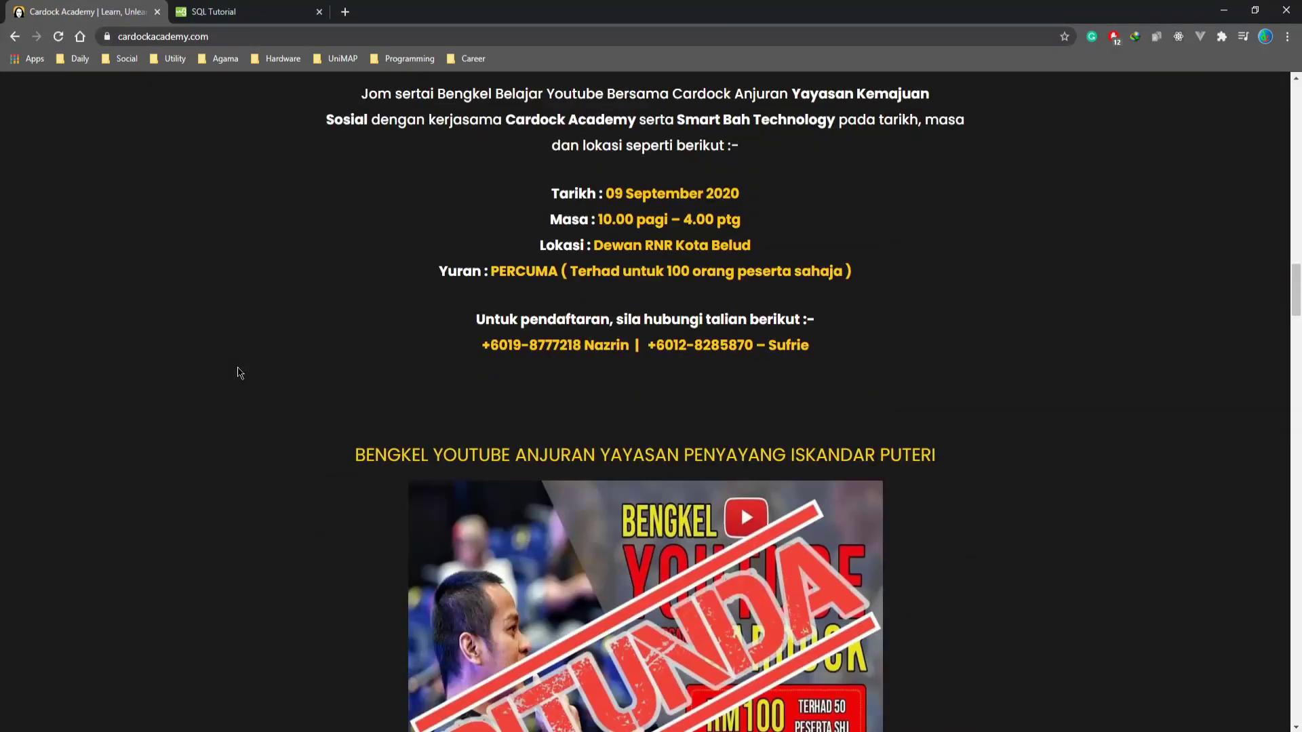
{"action": "scroll", "coordinate": [238, 372], "scroll_direction": "down", "scroll_amount": 10}
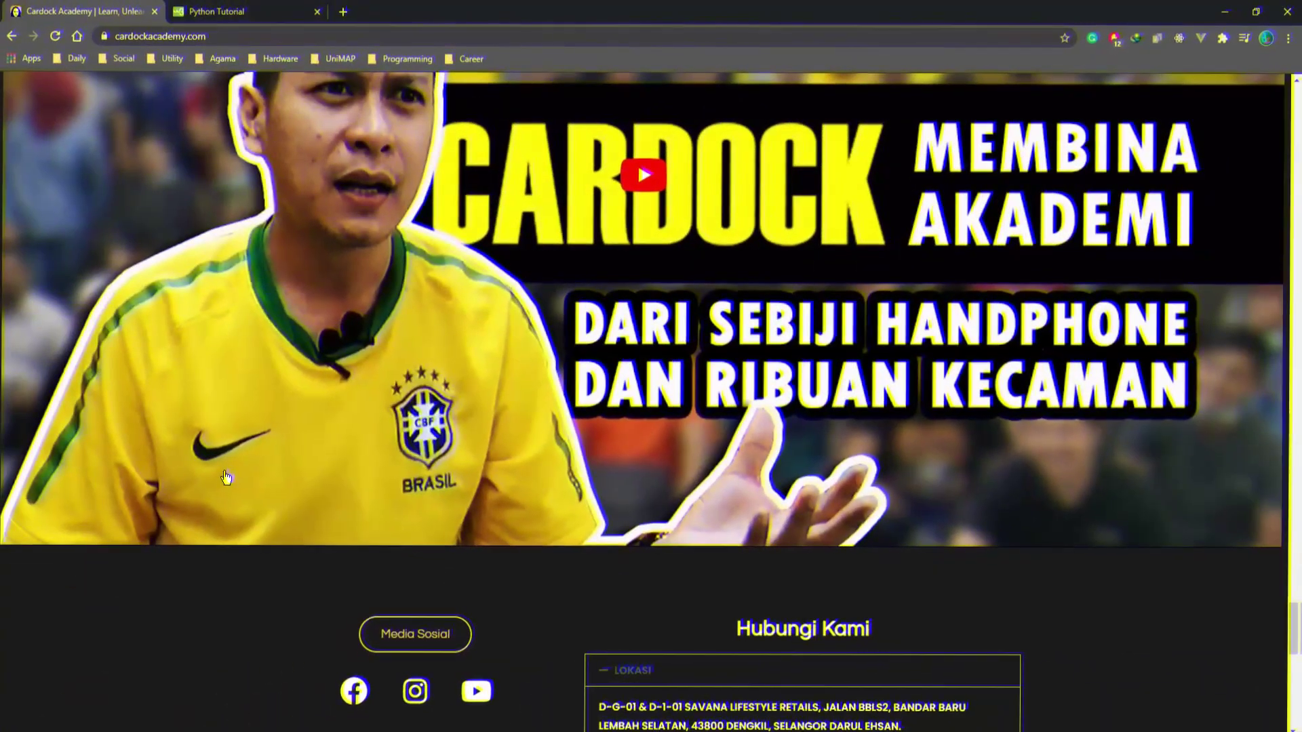
Step: Inspect the academy homepage's contact section with the developer tools and show the Console messages
{"action": "scroll", "coordinate": [226, 478], "scroll_direction": "down", "scroll_amount": 6}
{"action": "right_click", "coordinate": [209, 281]}
{"action": "left_click", "coordinate": [270, 476]}
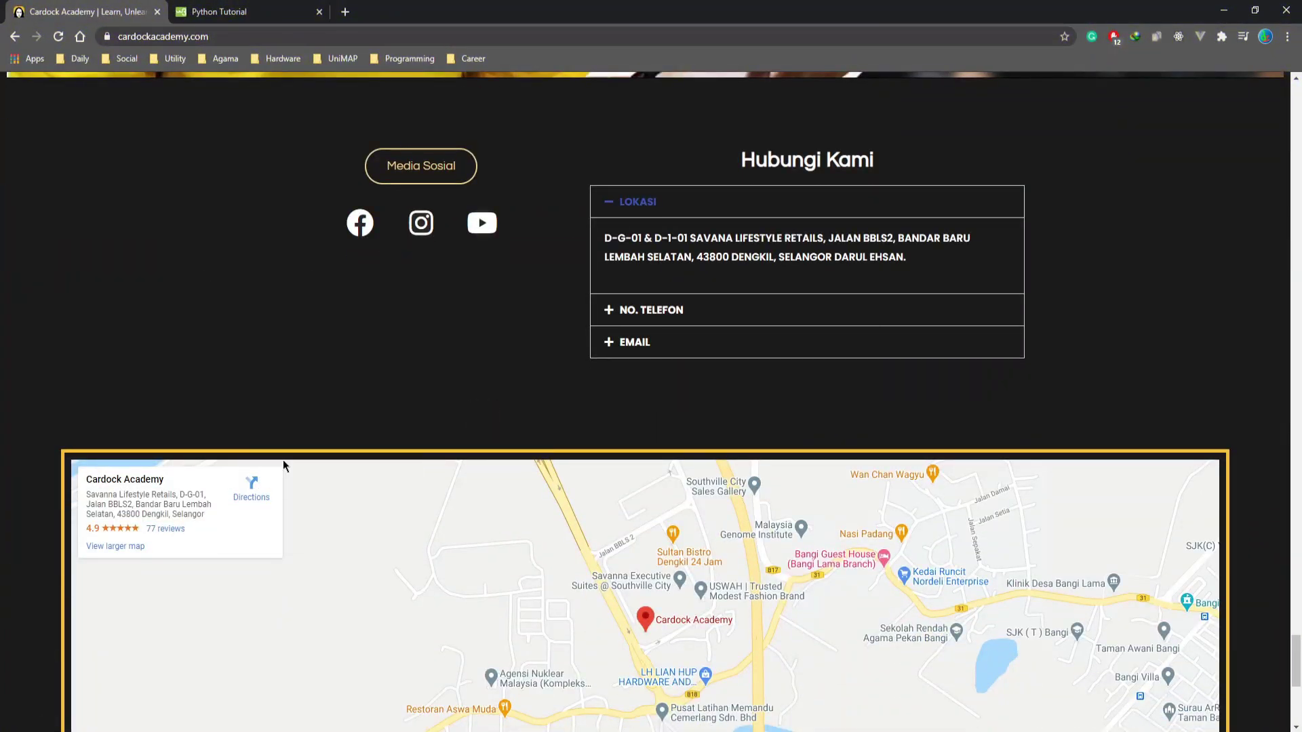
{"action": "left_click", "coordinate": [156, 337]}
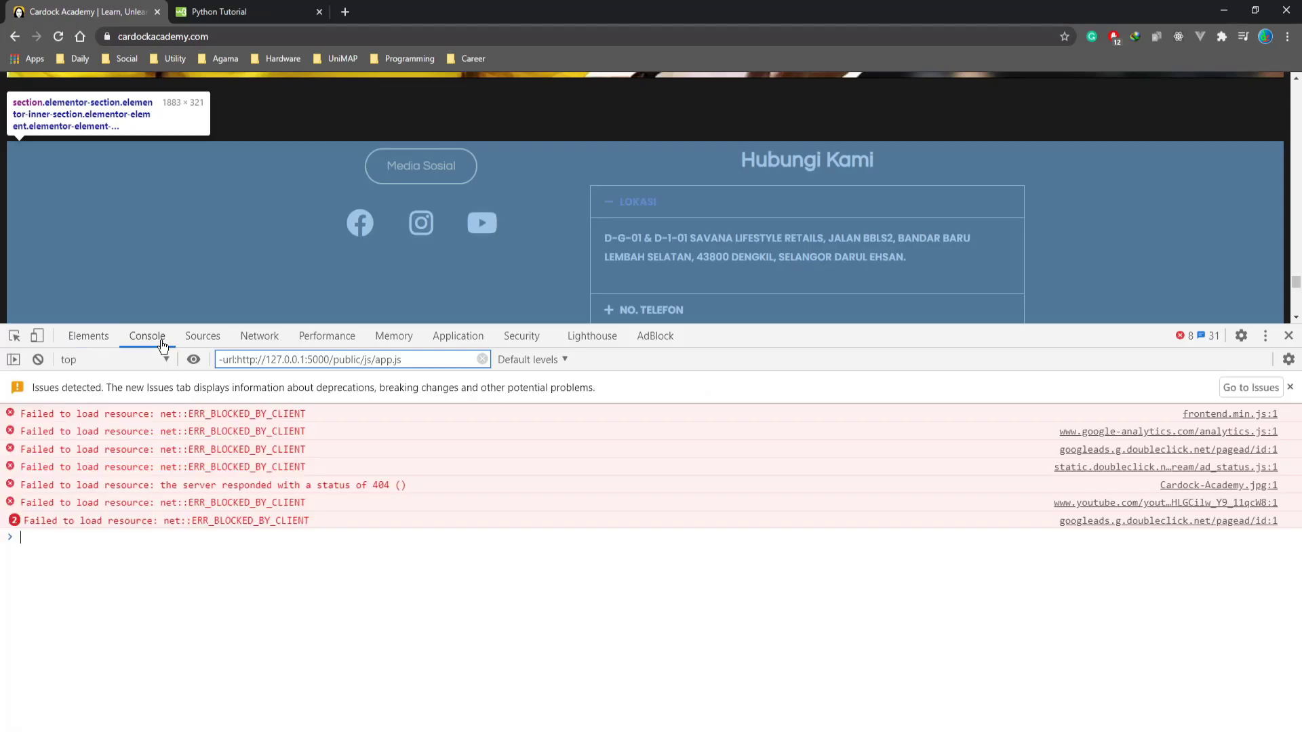
{"action": "left_click", "coordinate": [113, 337]}
{"action": "left_click", "coordinate": [148, 336]}
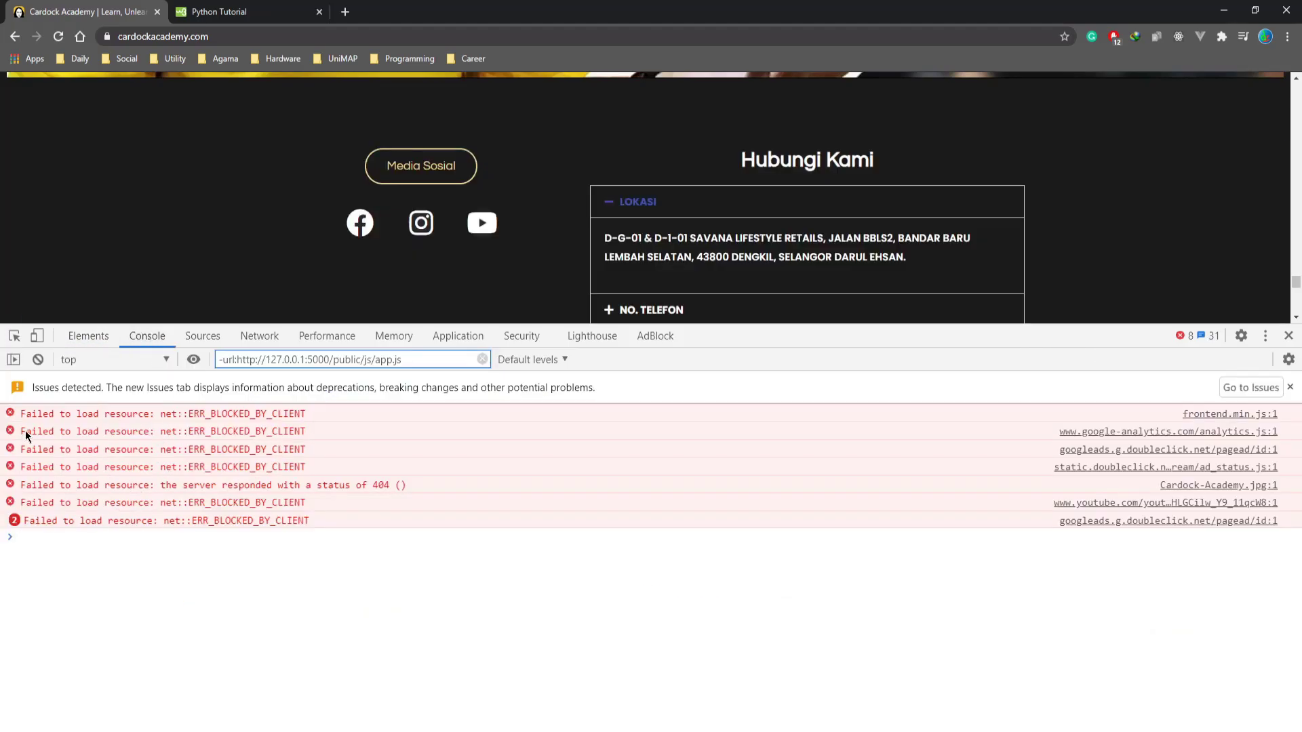
Step: Reload the academy homepage while recording its network activity in the developer tools
{"action": "scroll", "coordinate": [805, 255], "scroll_direction": "up", "scroll_amount": 5}
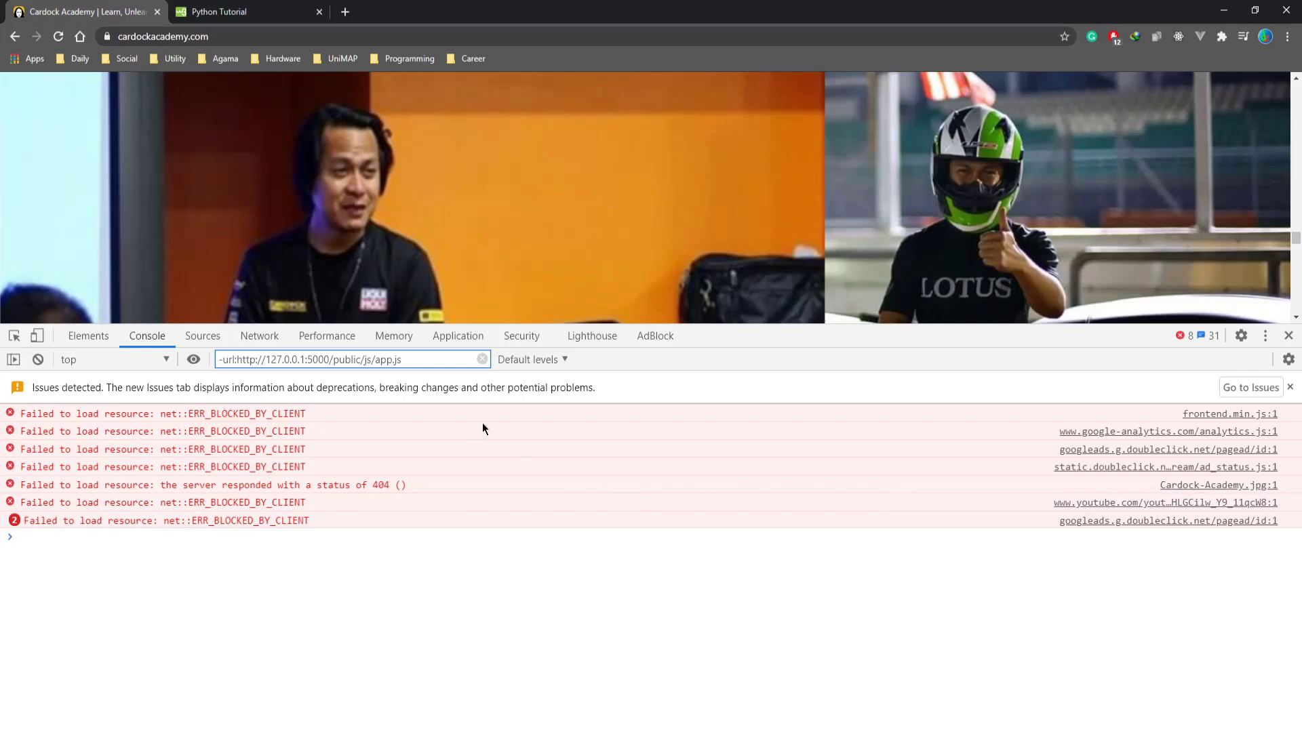
{"action": "scroll", "coordinate": [583, 227], "scroll_direction": "up", "scroll_amount": 10}
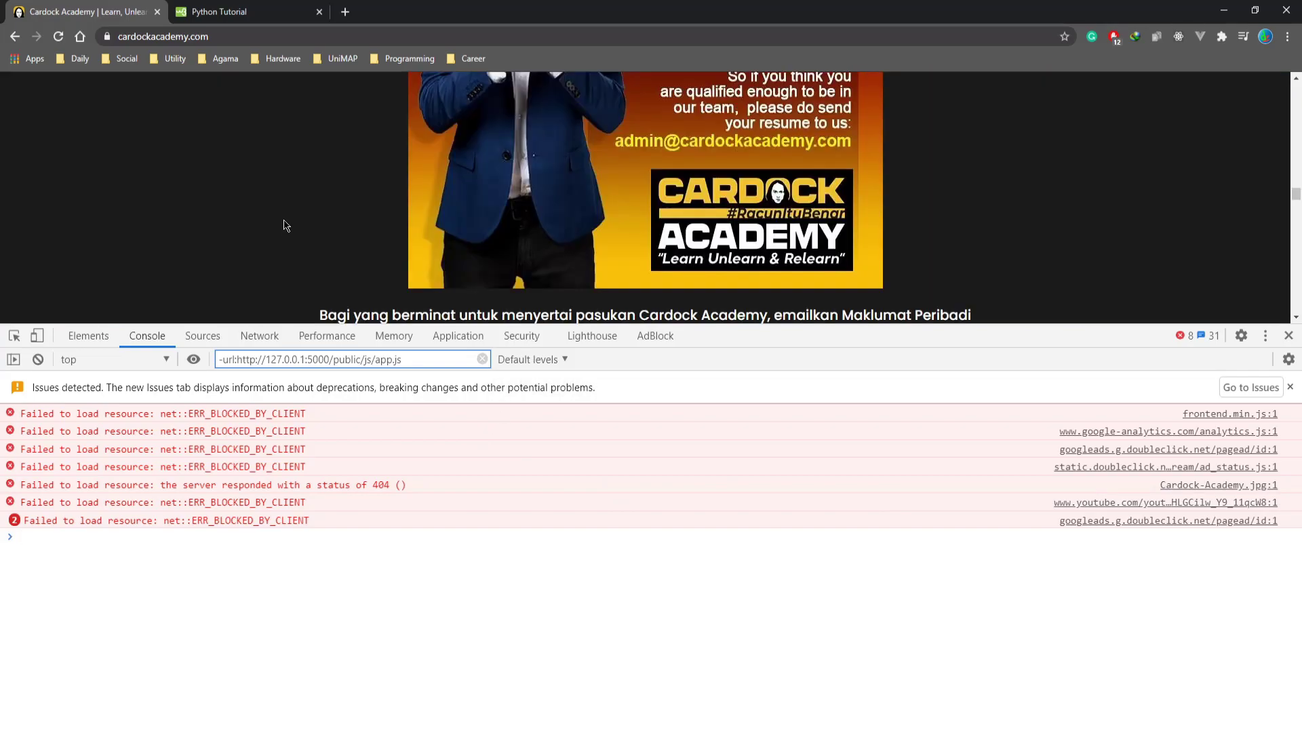
{"action": "left_click", "coordinate": [250, 341]}
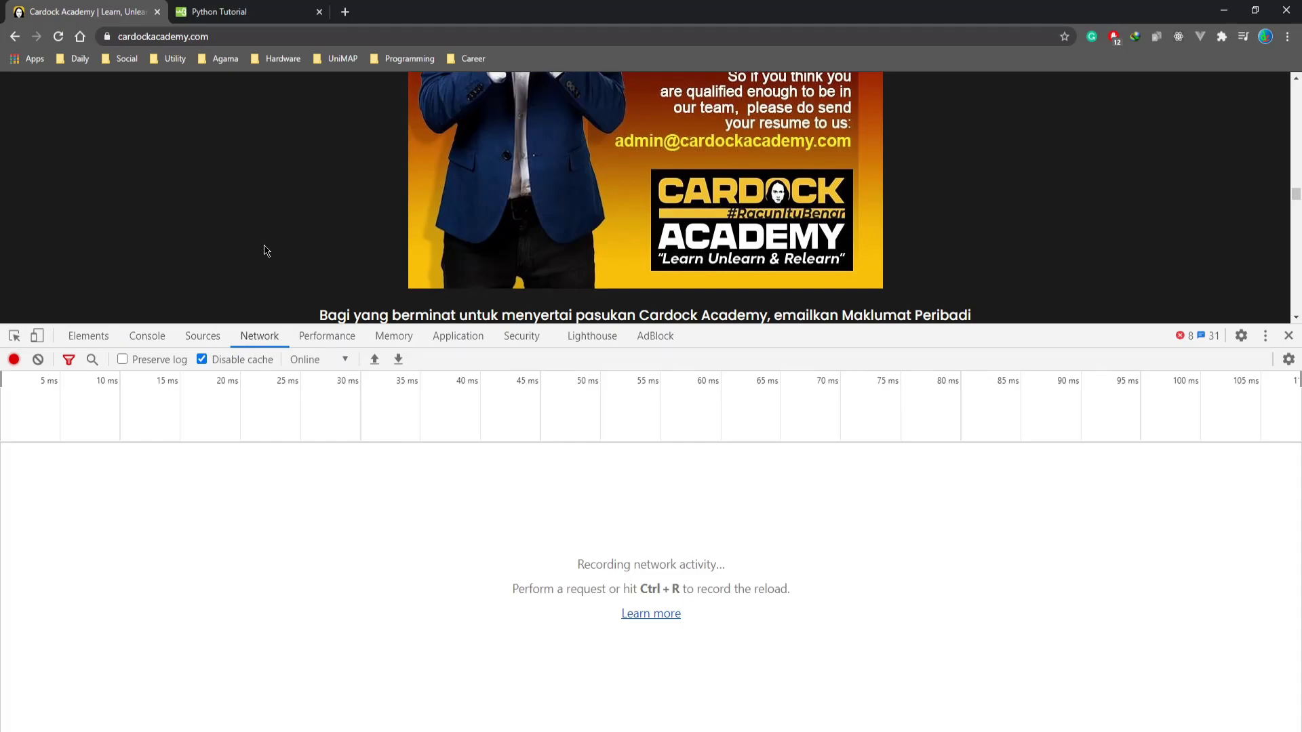
{"action": "scroll", "coordinate": [266, 251], "scroll_direction": "up", "scroll_amount": 6}
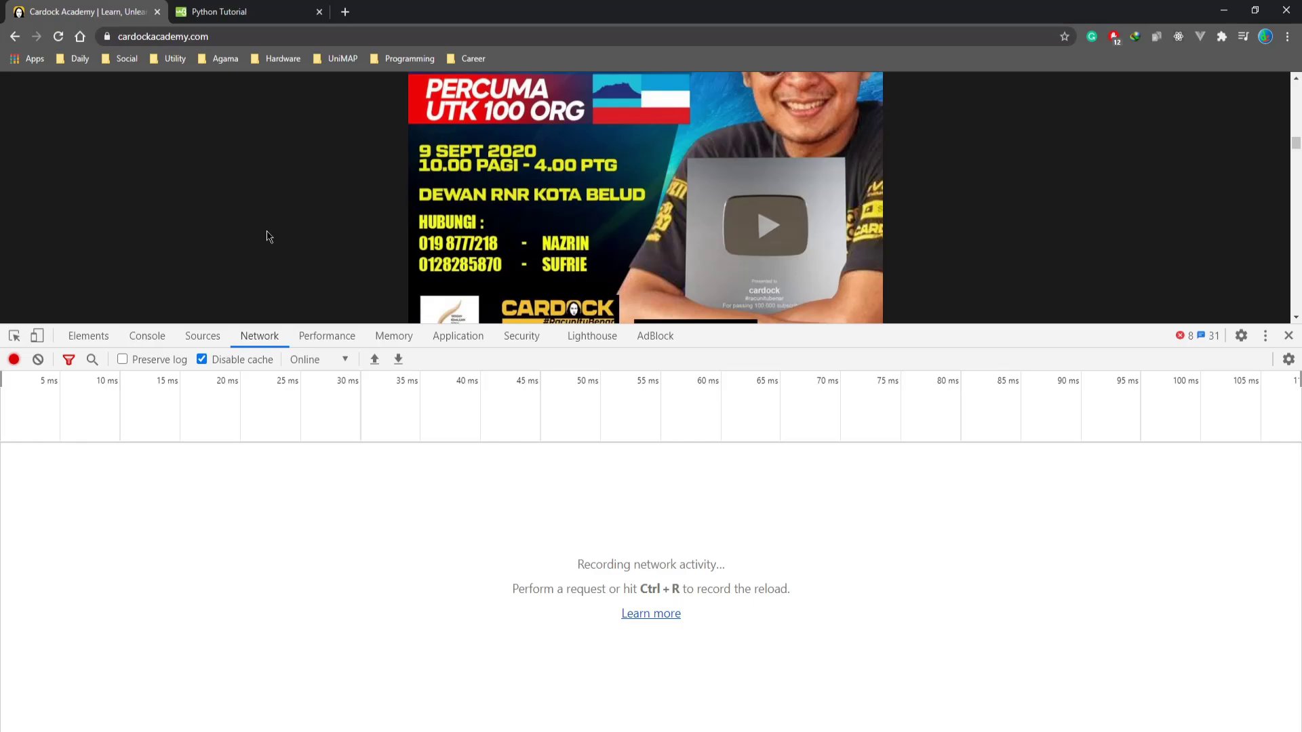
{"action": "scroll", "coordinate": [271, 234], "scroll_direction": "up", "scroll_amount": 4}
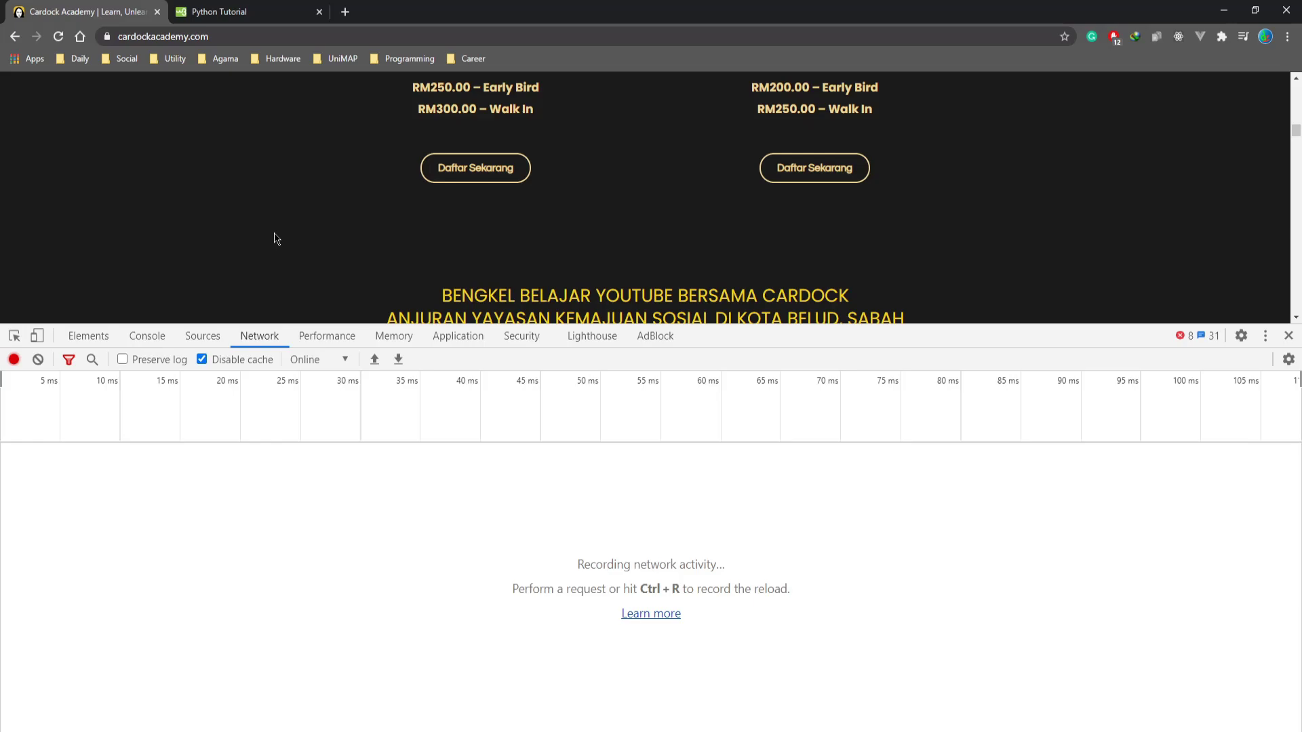
{"action": "scroll", "coordinate": [274, 239], "scroll_direction": "up", "scroll_amount": 5}
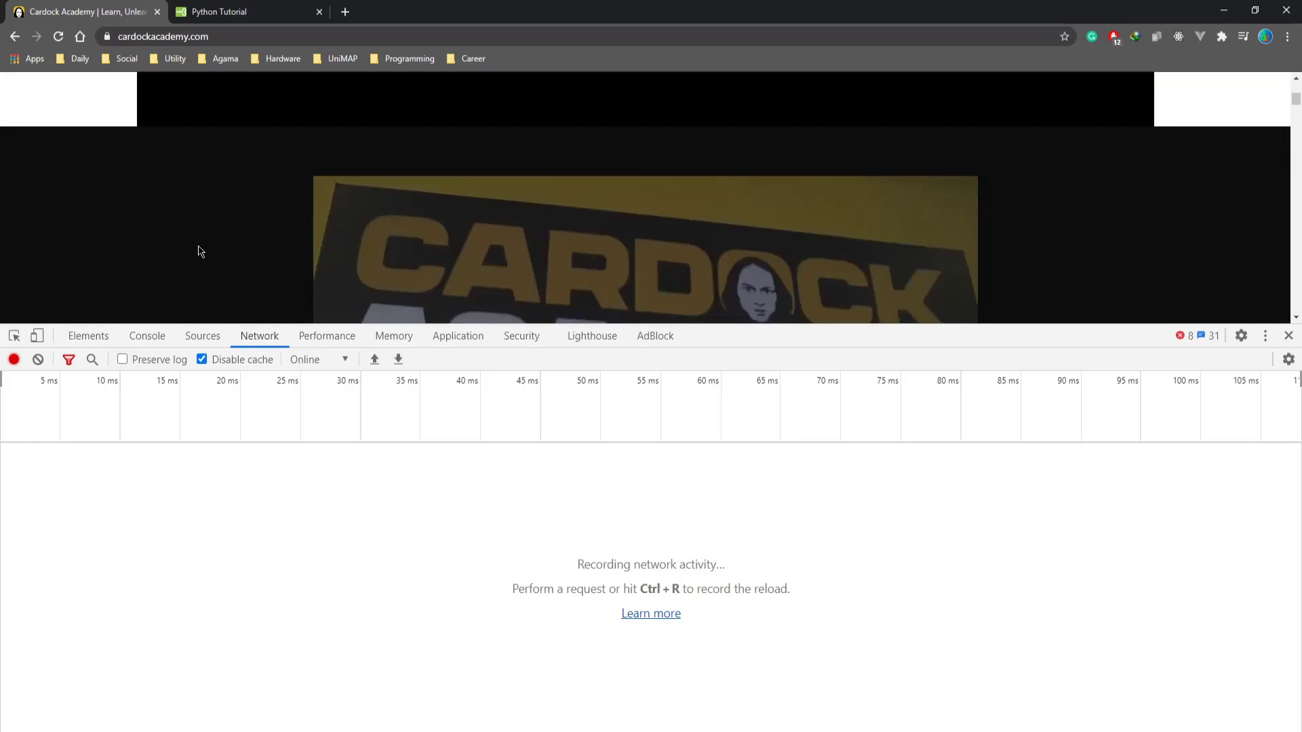
{"action": "key", "text": "ctrl+r"}
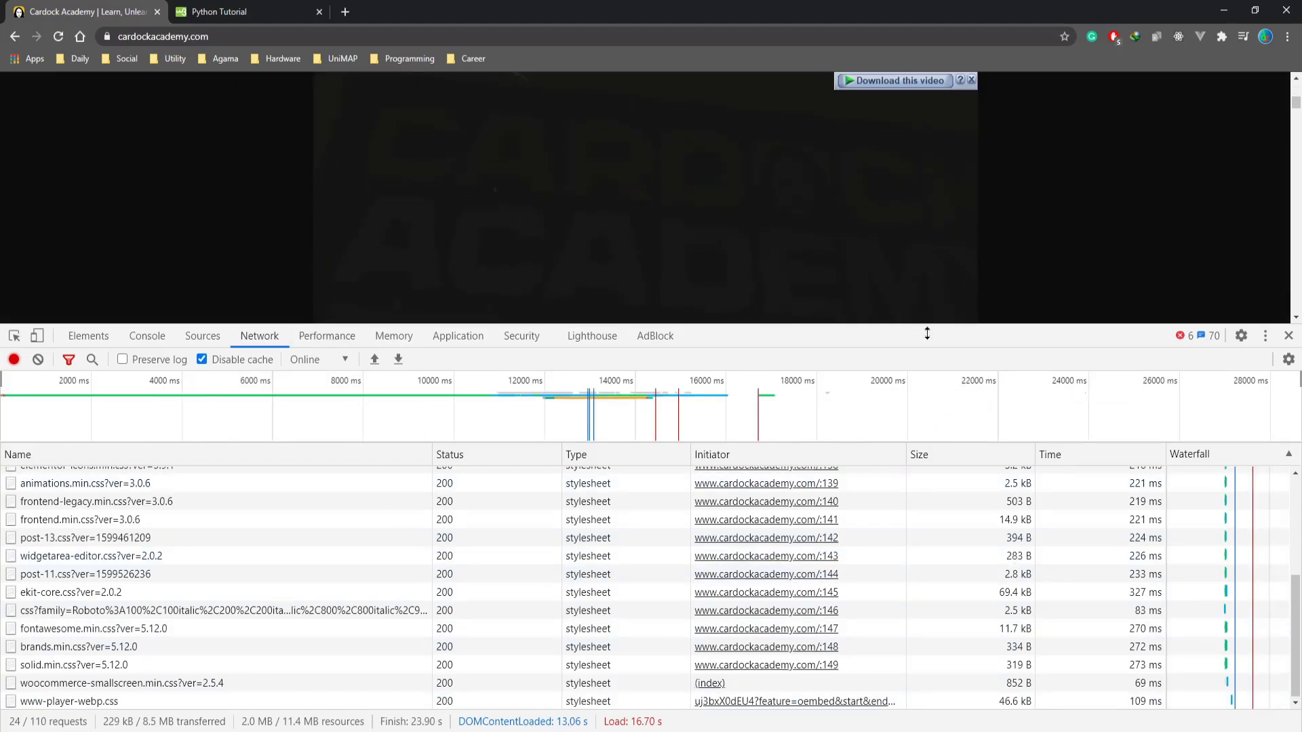
Step: Enlarge the page area above the developer tools and review the homepage from the logo banner down through the workshop sections
{"action": "left_click_drag", "start_coordinate": [928, 333], "coordinate": [927, 581]}
{"action": "scroll", "coordinate": [995, 364], "scroll_direction": "down", "scroll_amount": 20}
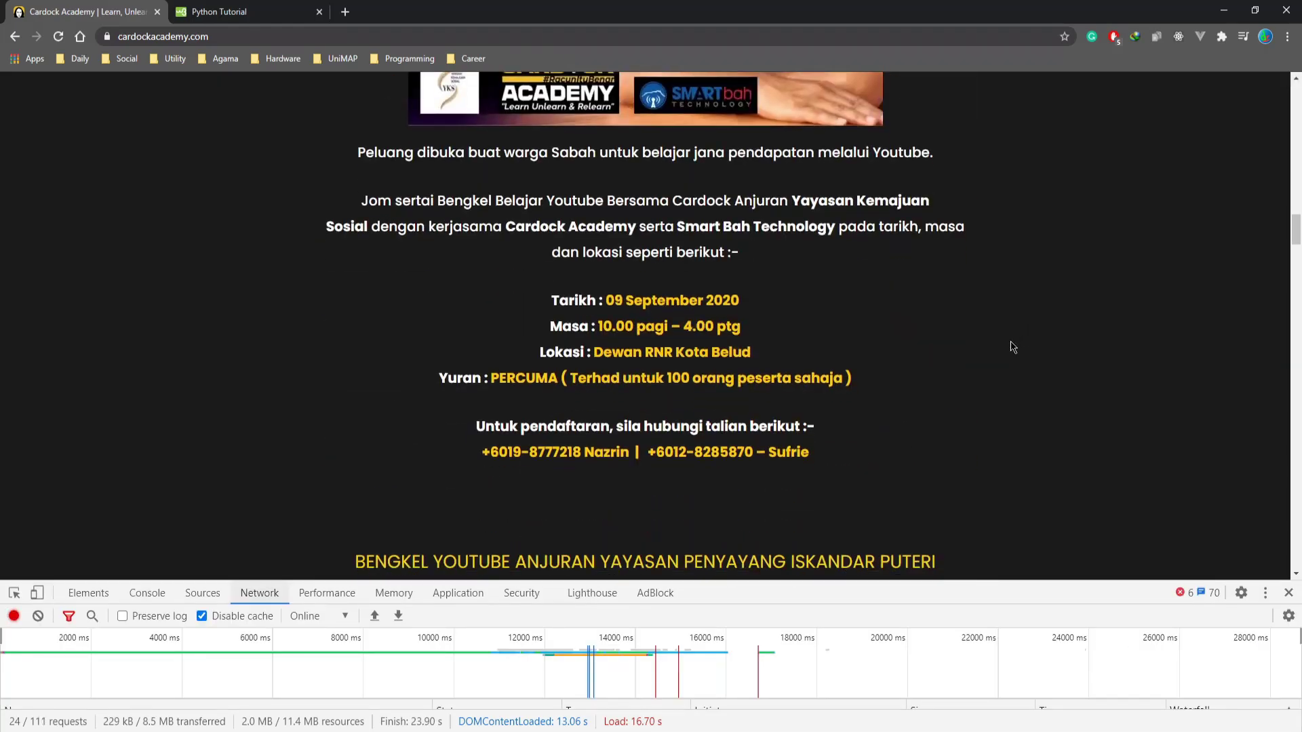
{"action": "scroll", "coordinate": [995, 365], "scroll_direction": "up", "scroll_amount": 20}
{"action": "scroll", "coordinate": [995, 365], "scroll_direction": "down", "scroll_amount": 15}
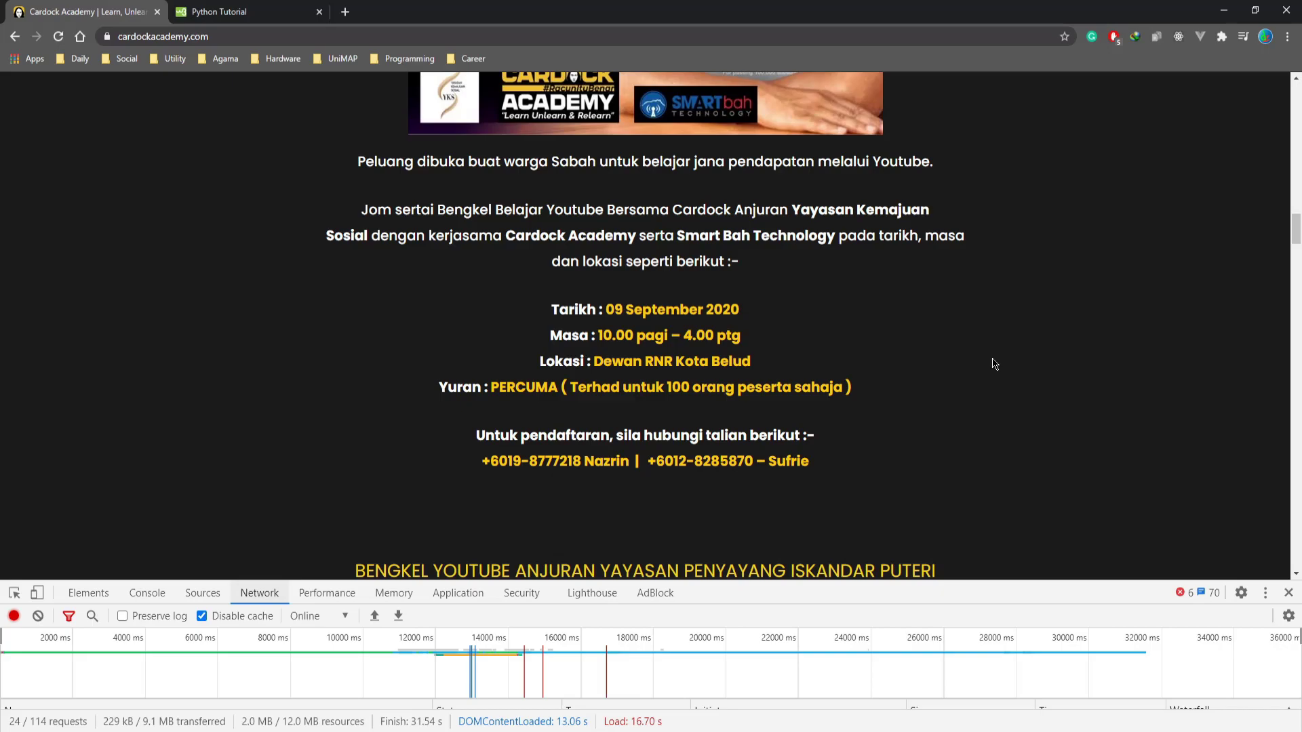
{"action": "scroll", "coordinate": [995, 364], "scroll_direction": "down", "scroll_amount": 2}
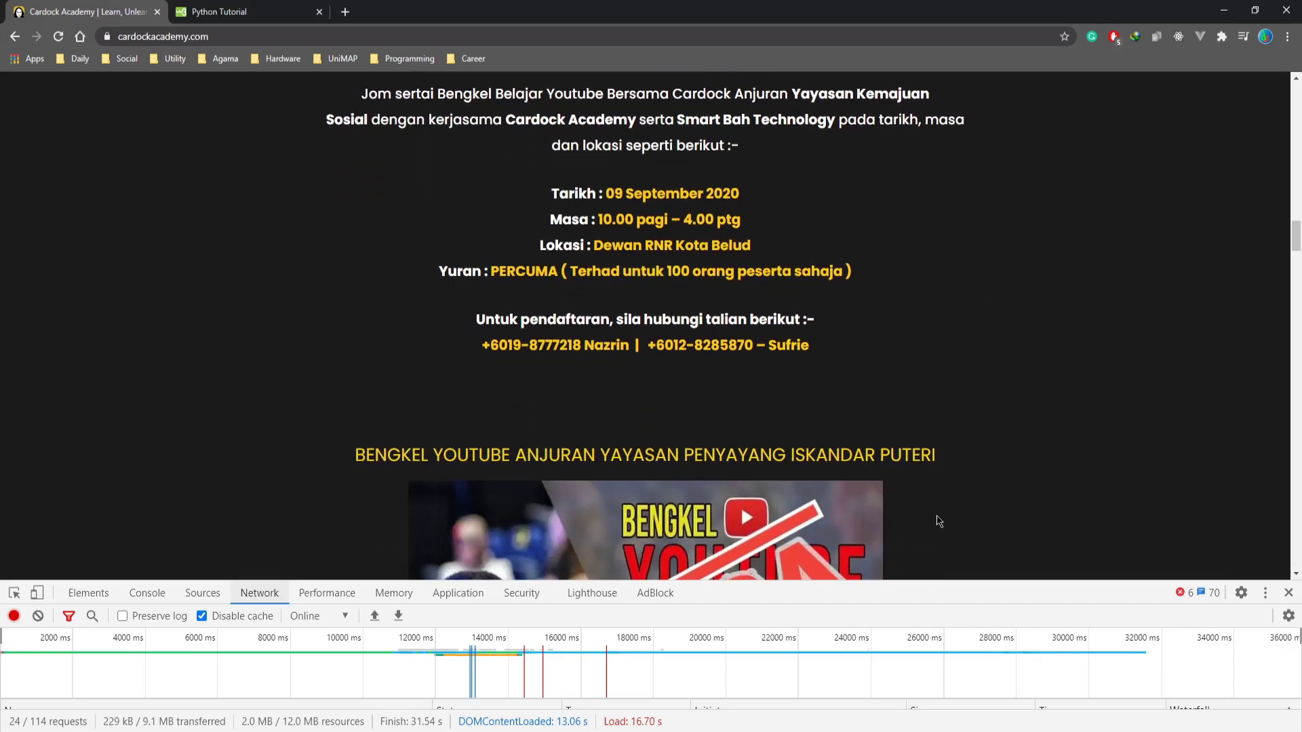
{"action": "scroll", "coordinate": [970, 435], "scroll_direction": "down", "scroll_amount": 5}
{"action": "scroll", "coordinate": [969, 434], "scroll_direction": "up", "scroll_amount": 8}
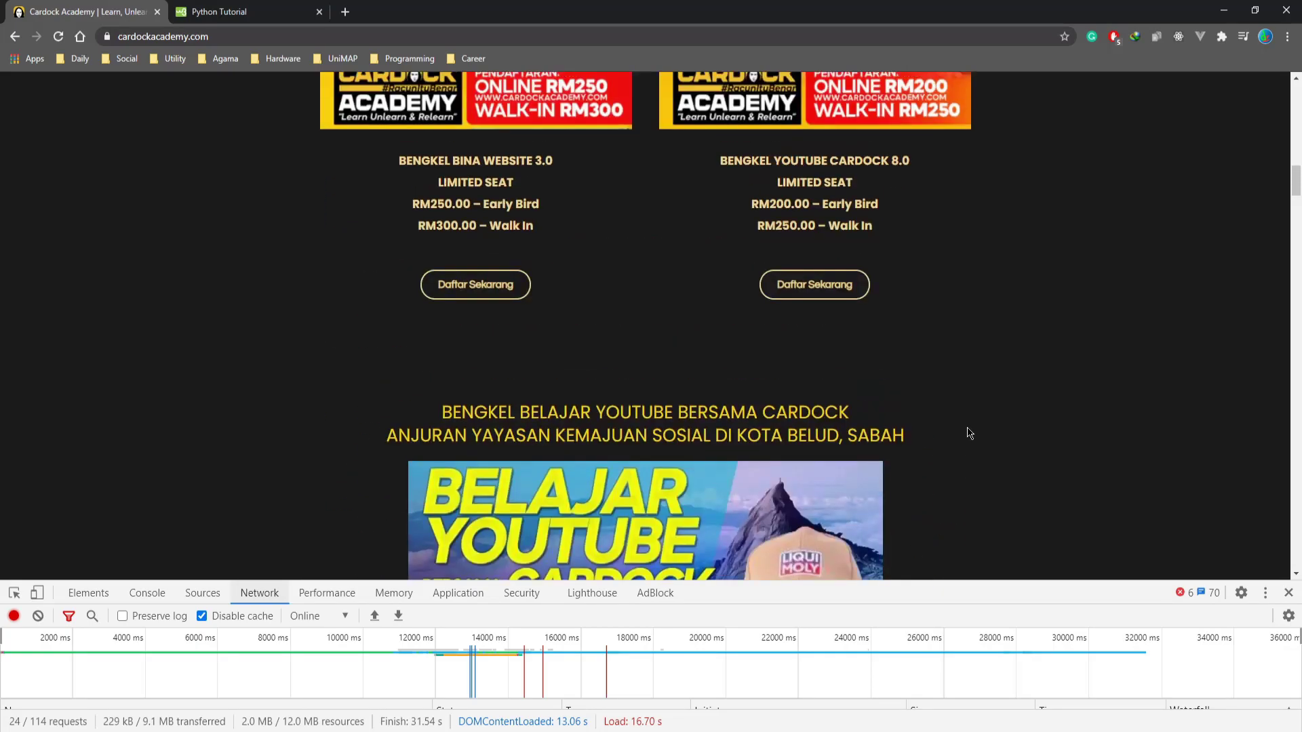
{"action": "scroll", "coordinate": [969, 434], "scroll_direction": "up", "scroll_amount": 10}
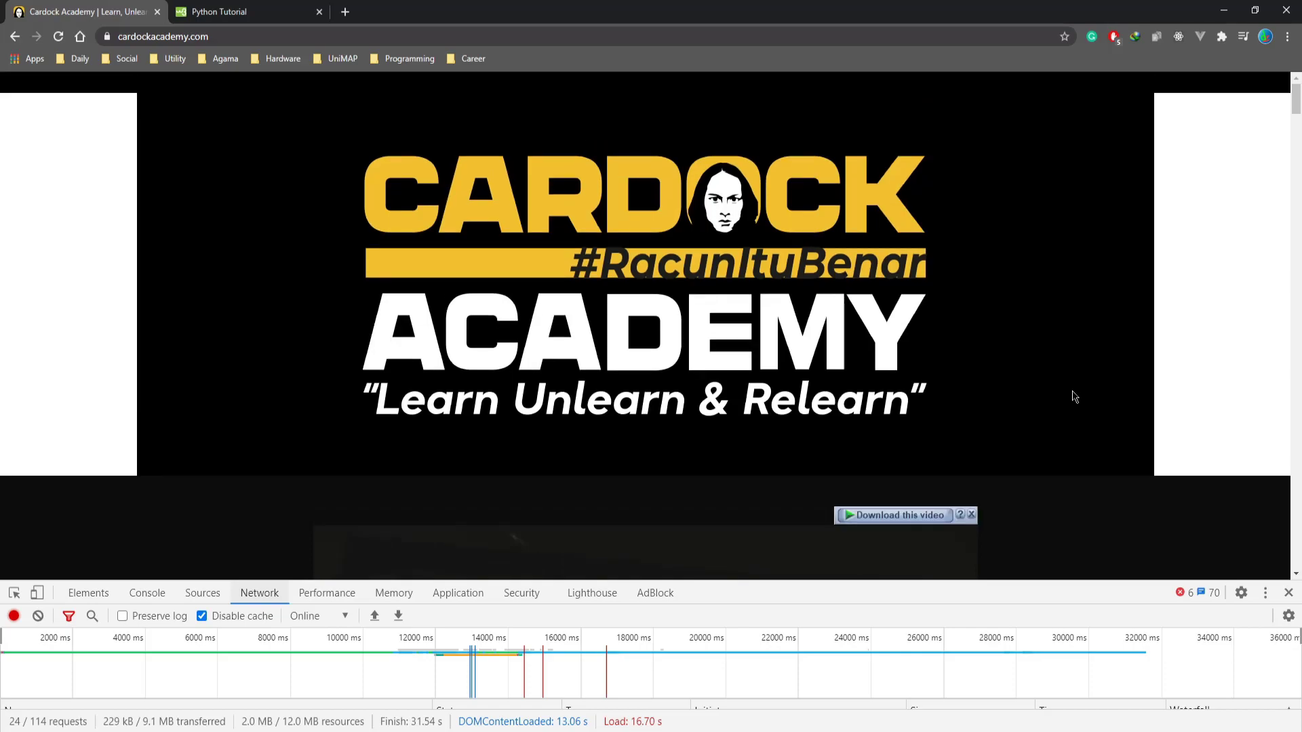
{"action": "scroll", "coordinate": [1062, 455], "scroll_direction": "down", "scroll_amount": 8}
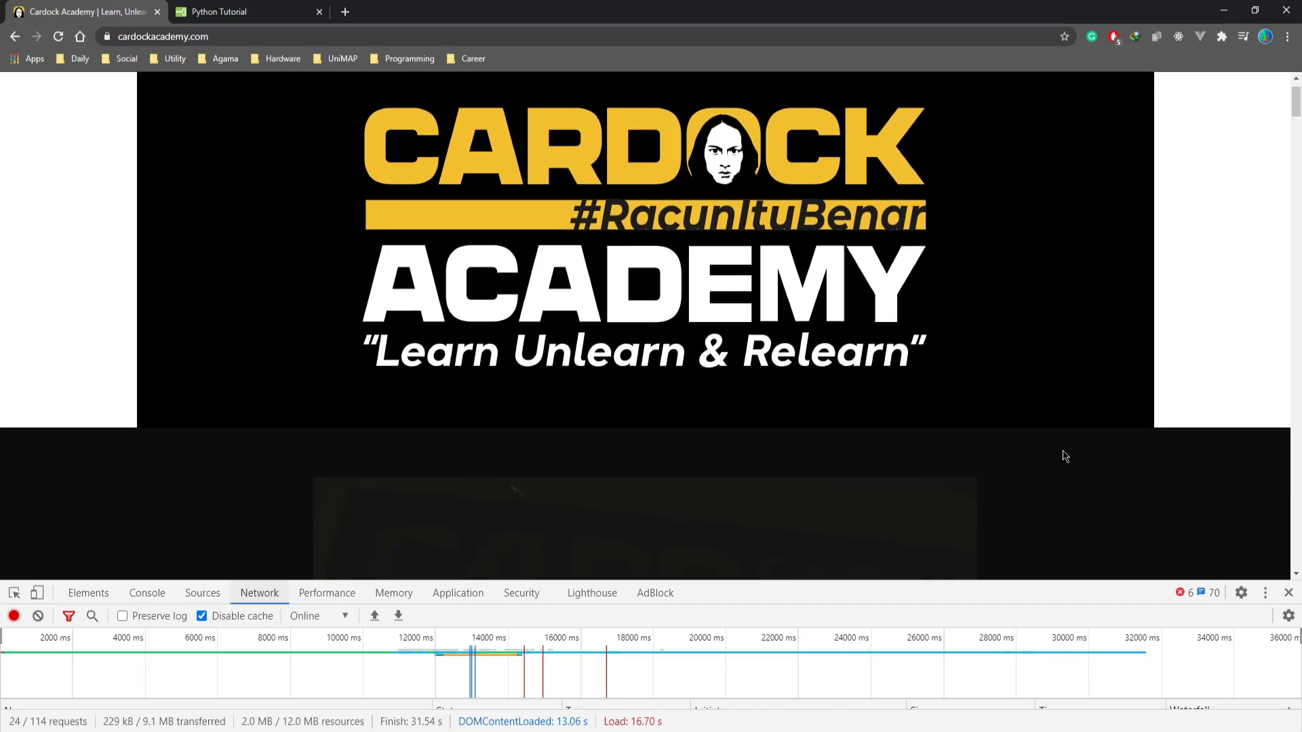
{"action": "scroll", "coordinate": [1085, 417], "scroll_direction": "down", "scroll_amount": 2}
{"action": "scroll", "coordinate": [1064, 415], "scroll_direction": "up", "scroll_amount": 9}
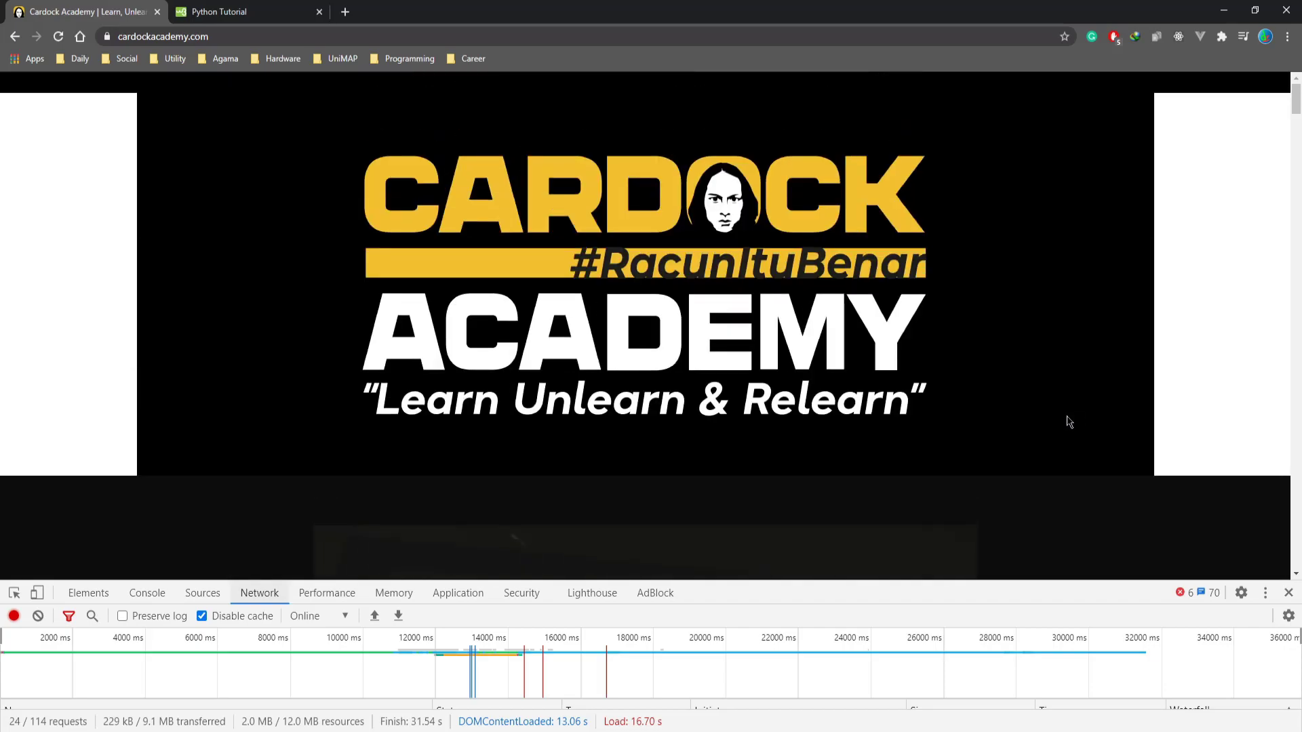
{"action": "scroll", "coordinate": [826, 212], "scroll_direction": "down", "scroll_amount": 20}
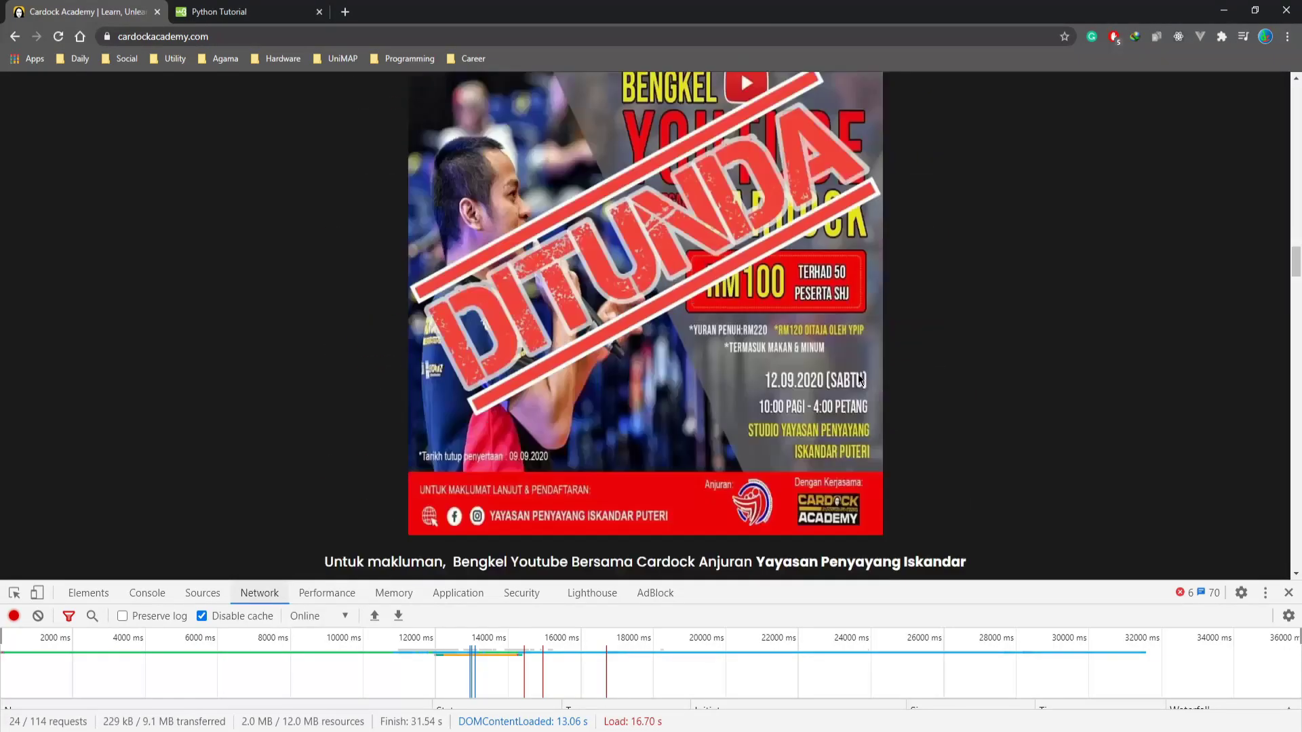
{"action": "scroll", "coordinate": [845, 375], "scroll_direction": "down", "scroll_amount": 4}
{"action": "scroll", "coordinate": [840, 364], "scroll_direction": "up", "scroll_amount": 12}
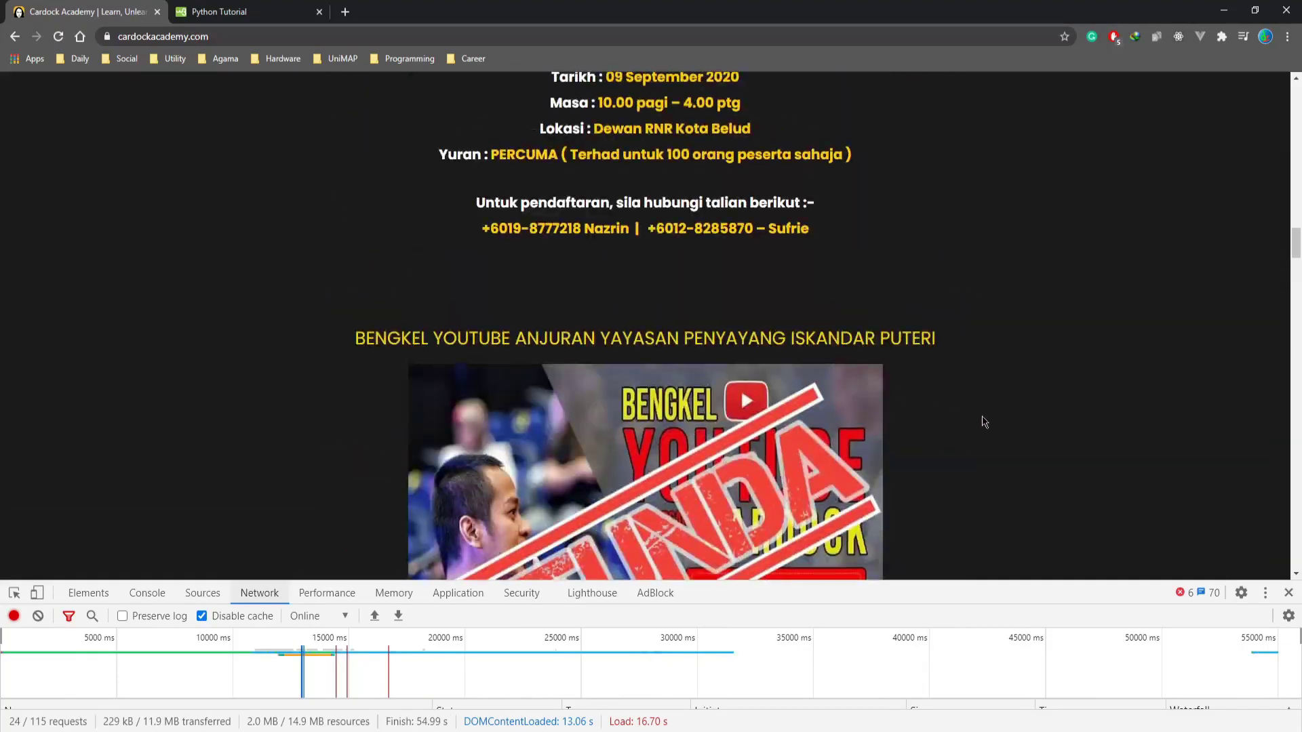
Step: Make the network request list taller and re-examine the homepage's logo banner, intro video, workshop posters and recruitment section
{"action": "left_click_drag", "start_coordinate": [1006, 581], "coordinate": [1006, 392]}
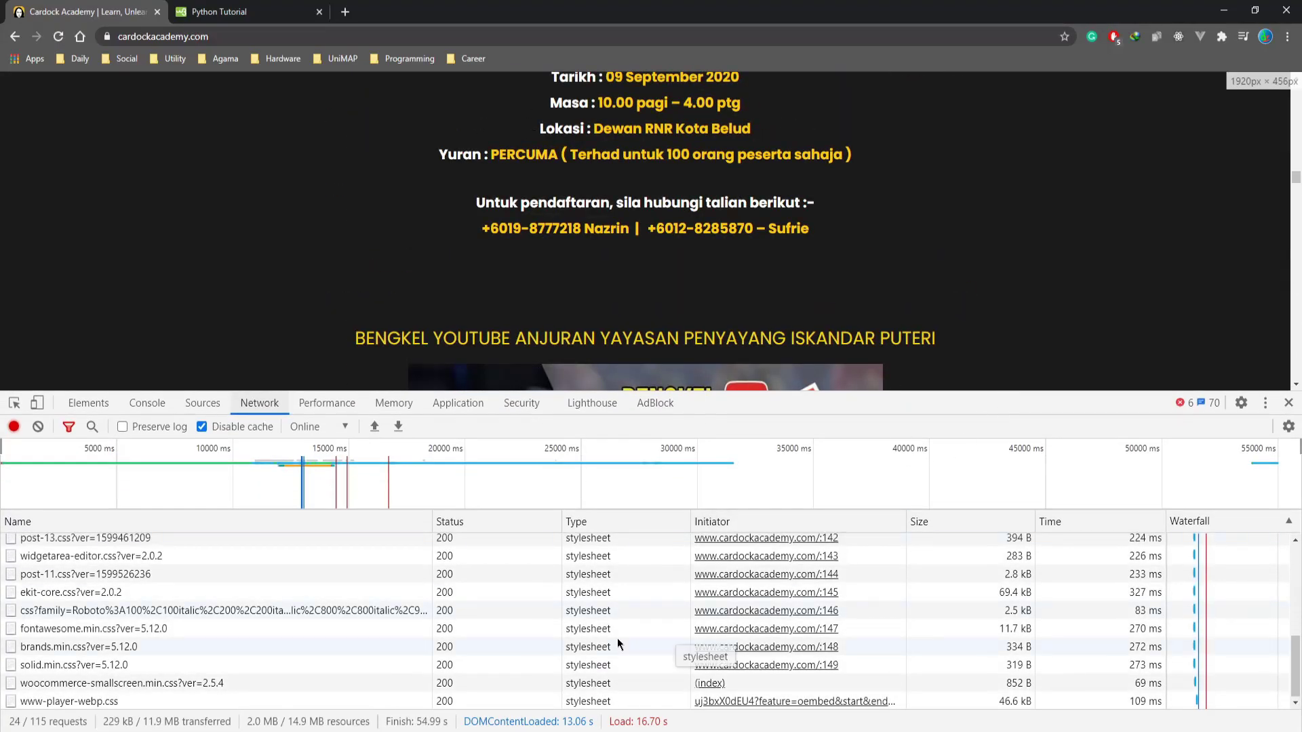
{"action": "scroll", "coordinate": [980, 281], "scroll_direction": "up", "scroll_amount": 10}
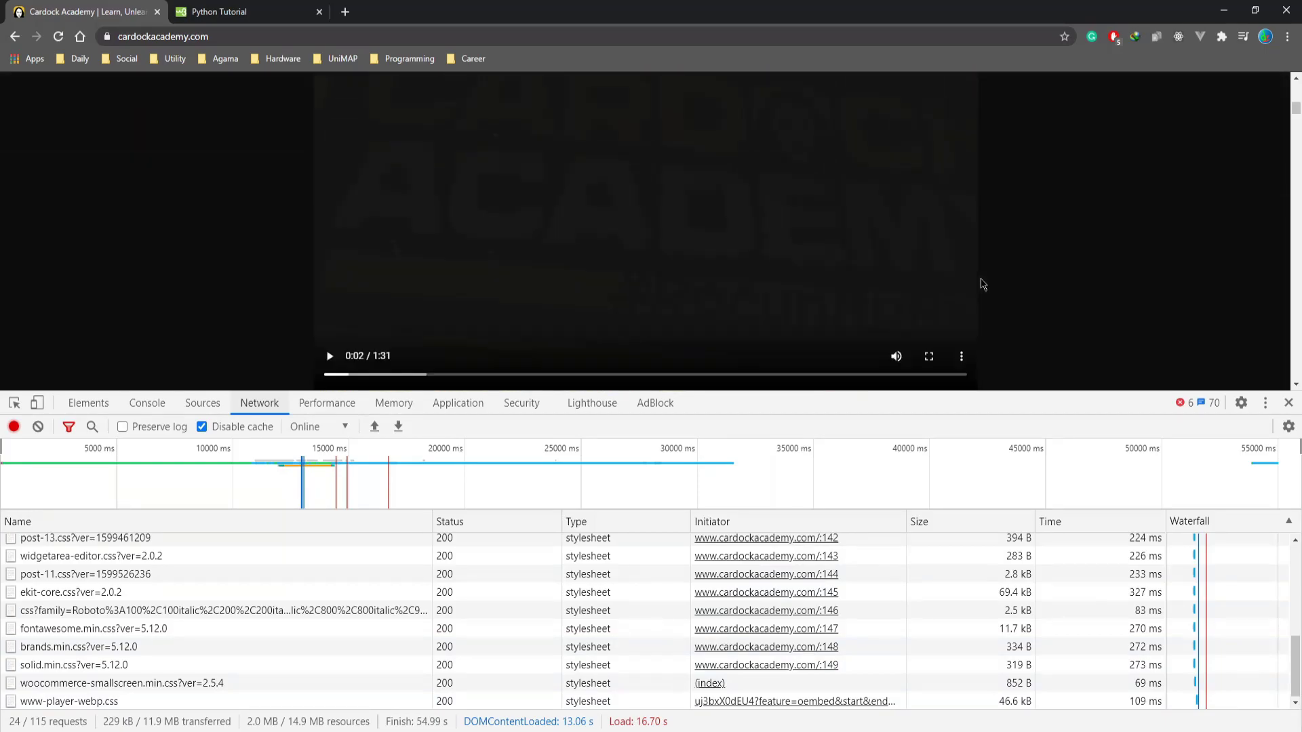
{"action": "scroll", "coordinate": [953, 248], "scroll_direction": "down", "scroll_amount": 15}
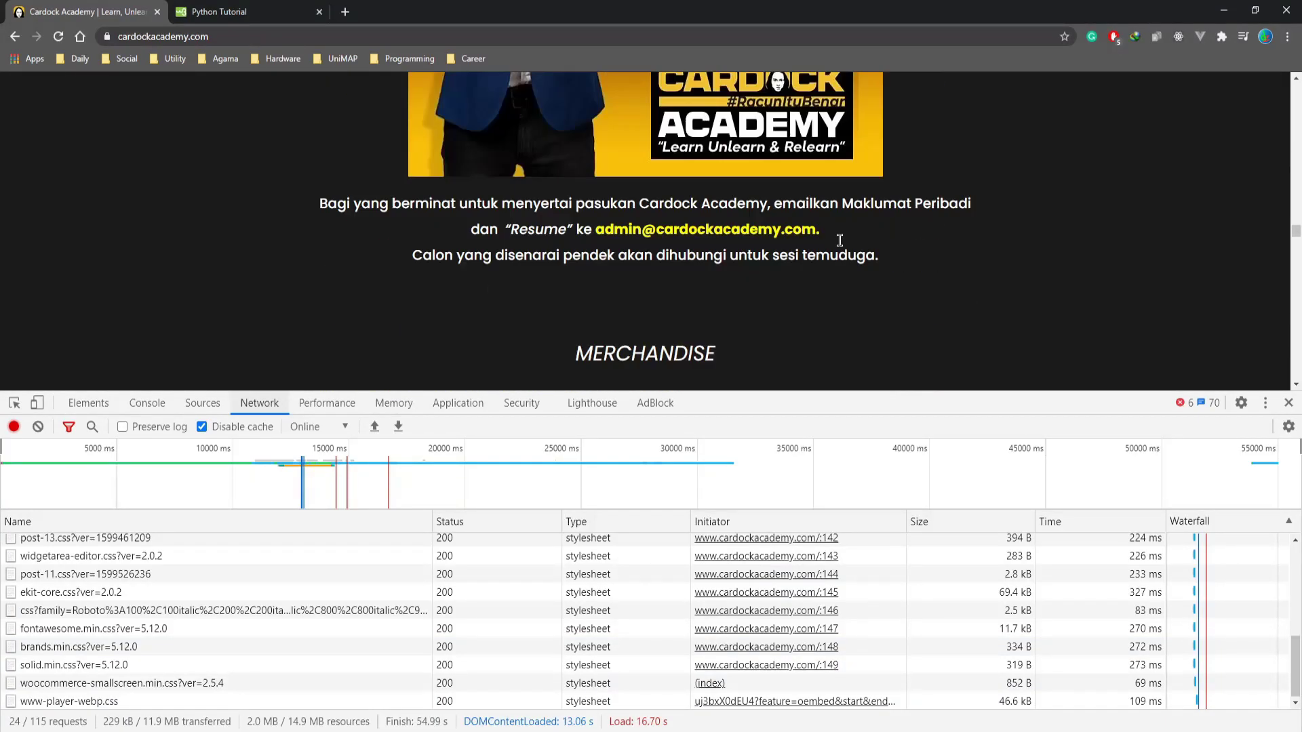
{"action": "scroll", "coordinate": [840, 241], "scroll_direction": "up", "scroll_amount": 15}
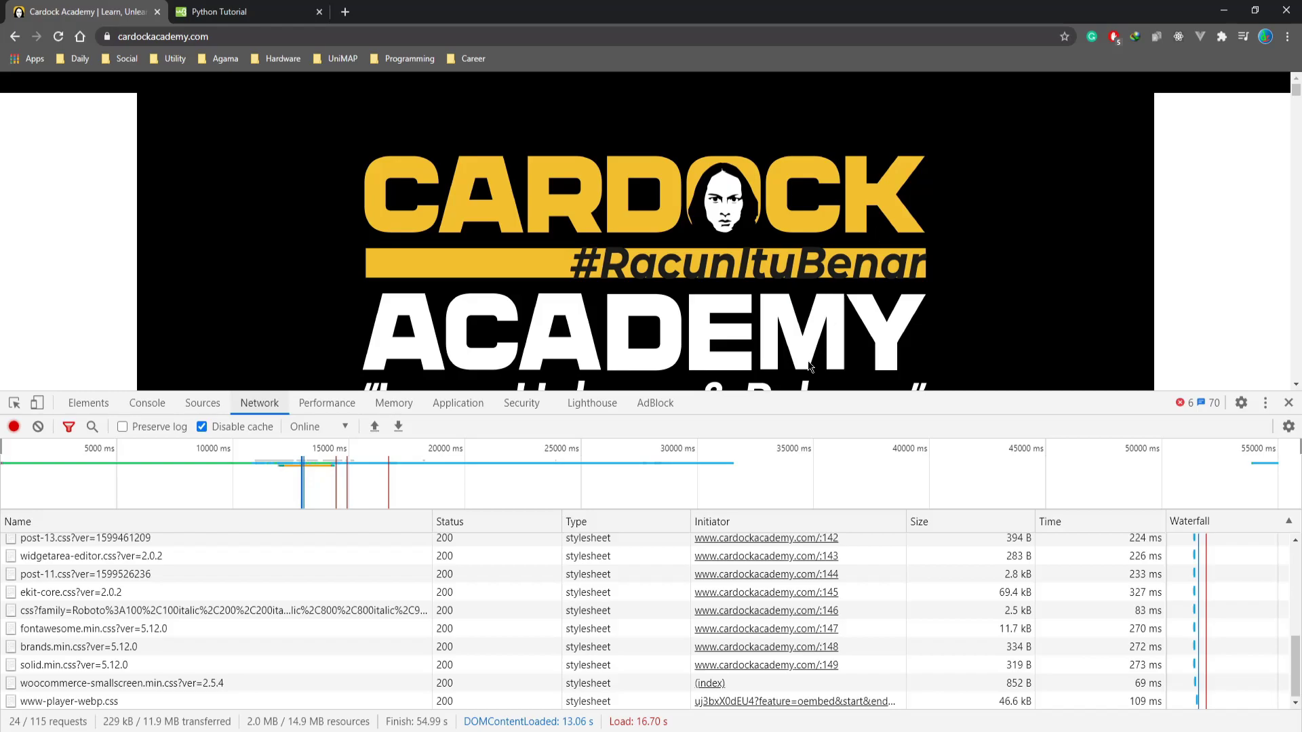
{"action": "scroll", "coordinate": [885, 321], "scroll_direction": "down", "scroll_amount": 10}
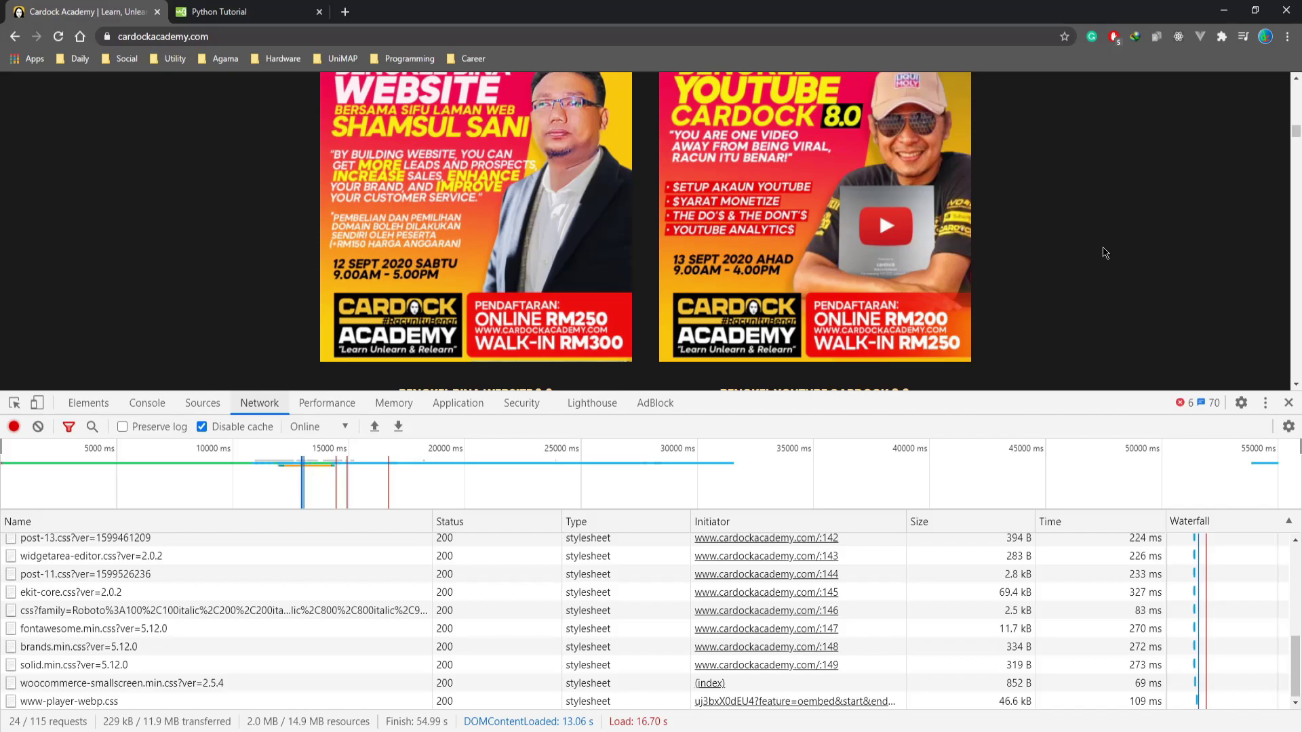
{"action": "scroll", "coordinate": [1106, 253], "scroll_direction": "up", "scroll_amount": 5}
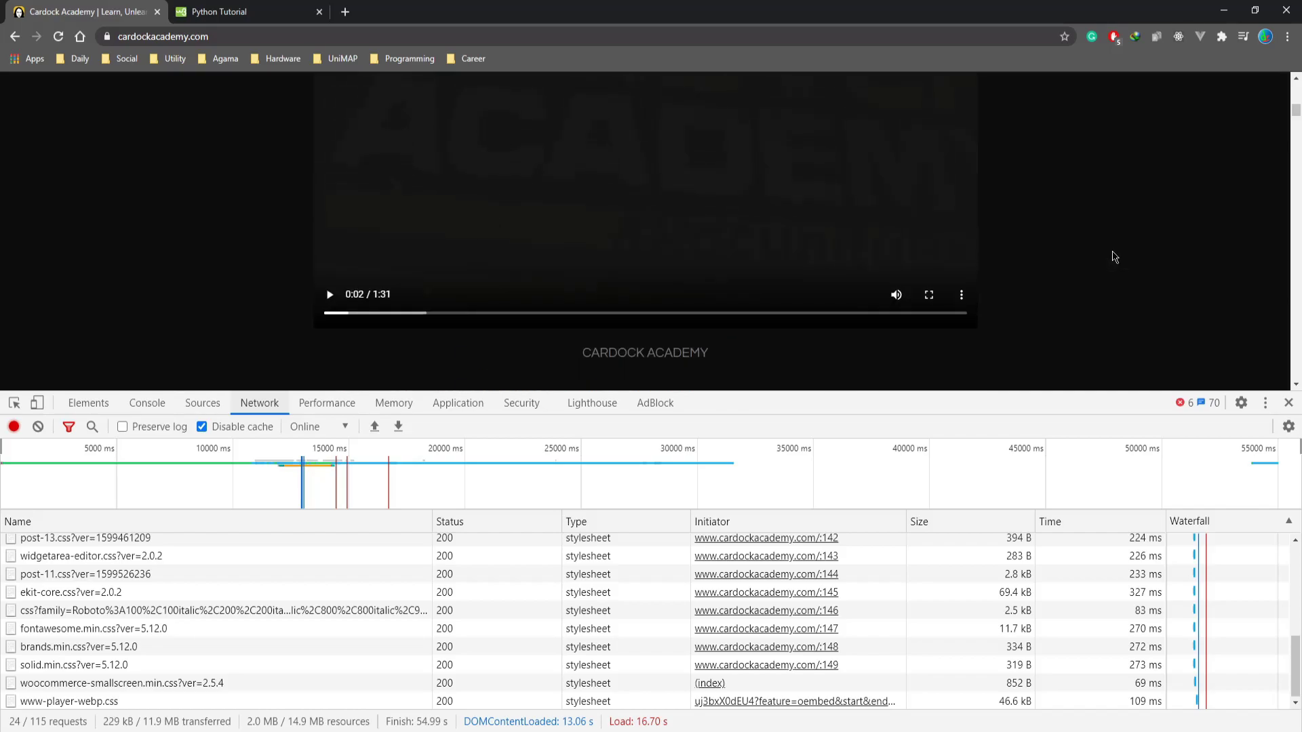
{"action": "scroll", "coordinate": [917, 257], "scroll_direction": "down", "scroll_amount": 2}
{"action": "scroll", "coordinate": [916, 261], "scroll_direction": "up", "scroll_amount": 2}
{"action": "scroll", "coordinate": [753, 210], "scroll_direction": "down", "scroll_amount": 10}
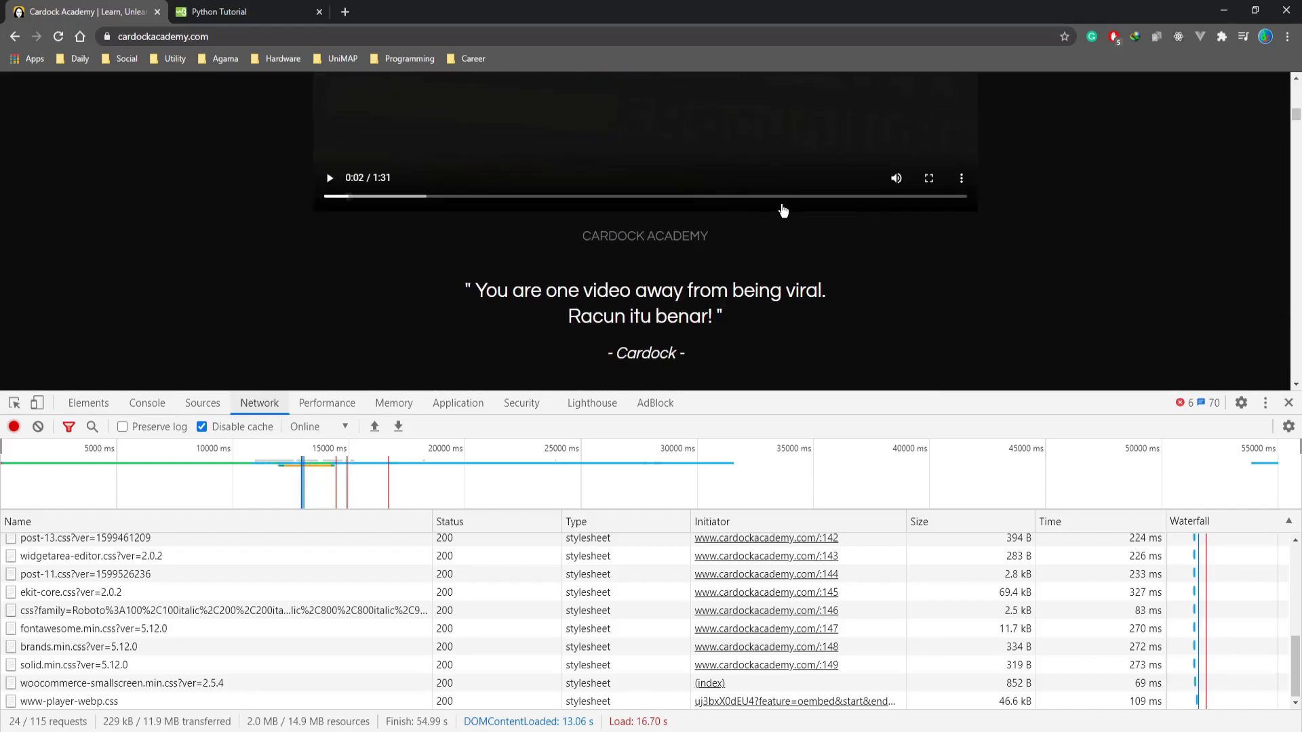
{"action": "scroll", "coordinate": [1041, 270], "scroll_direction": "up", "scroll_amount": 10}
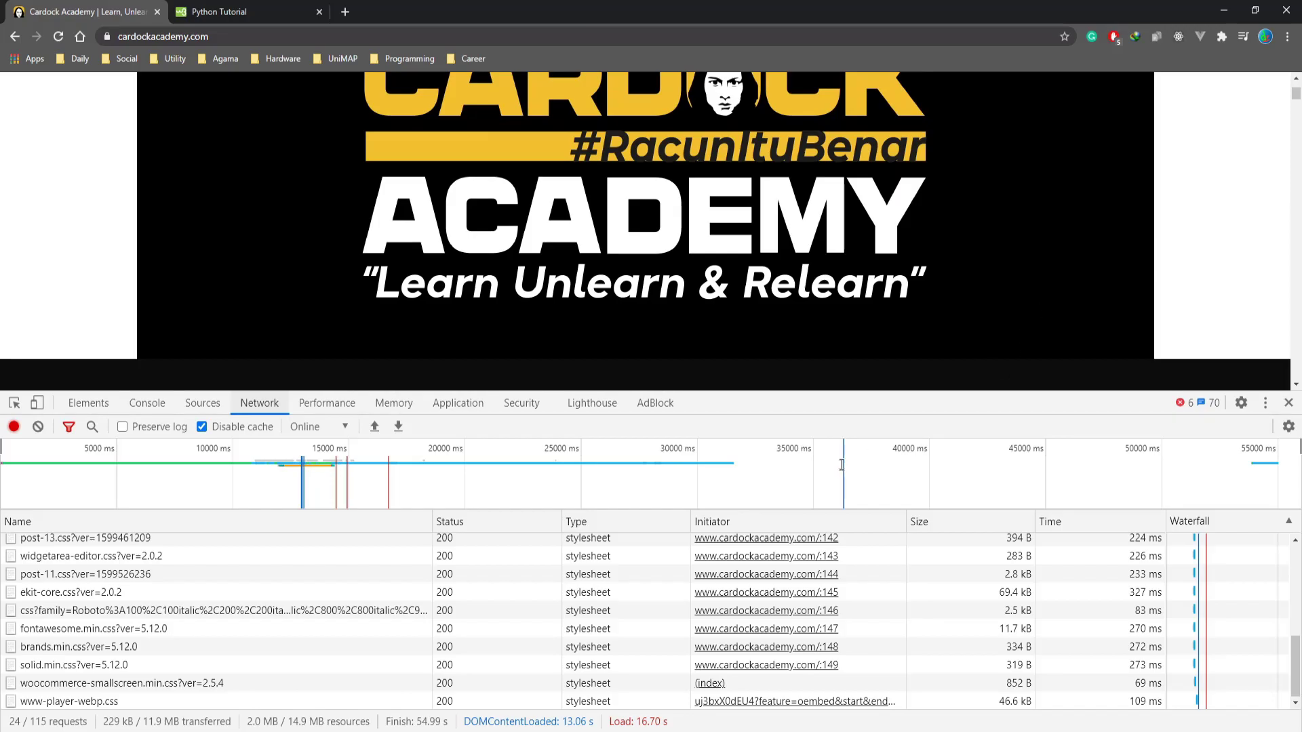
Step: Generate a desktop Lighthouse report covering performance, best practices, accessibility and SEO for the academy homepage
{"action": "left_click", "coordinate": [522, 404]}
{"action": "left_click", "coordinate": [592, 404]}
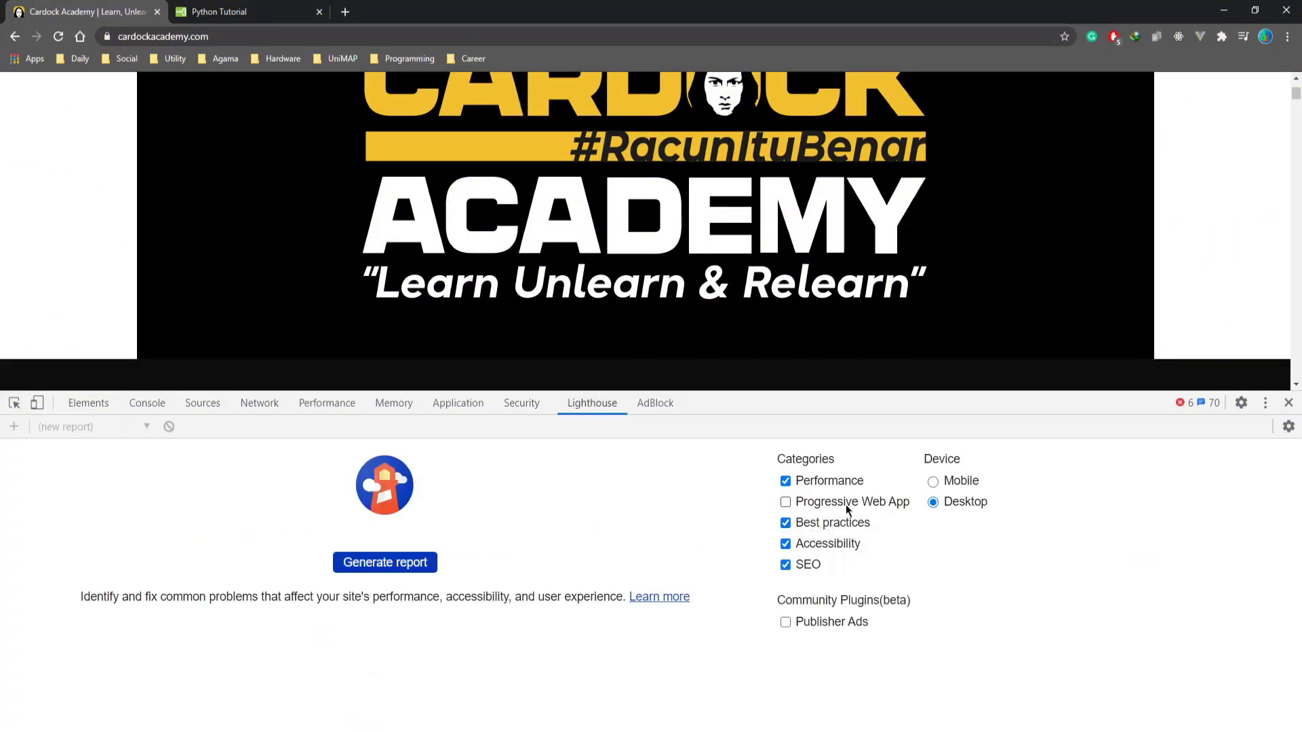
{"action": "left_click", "coordinate": [378, 569]}
{"action": "left_click", "coordinate": [378, 568]}
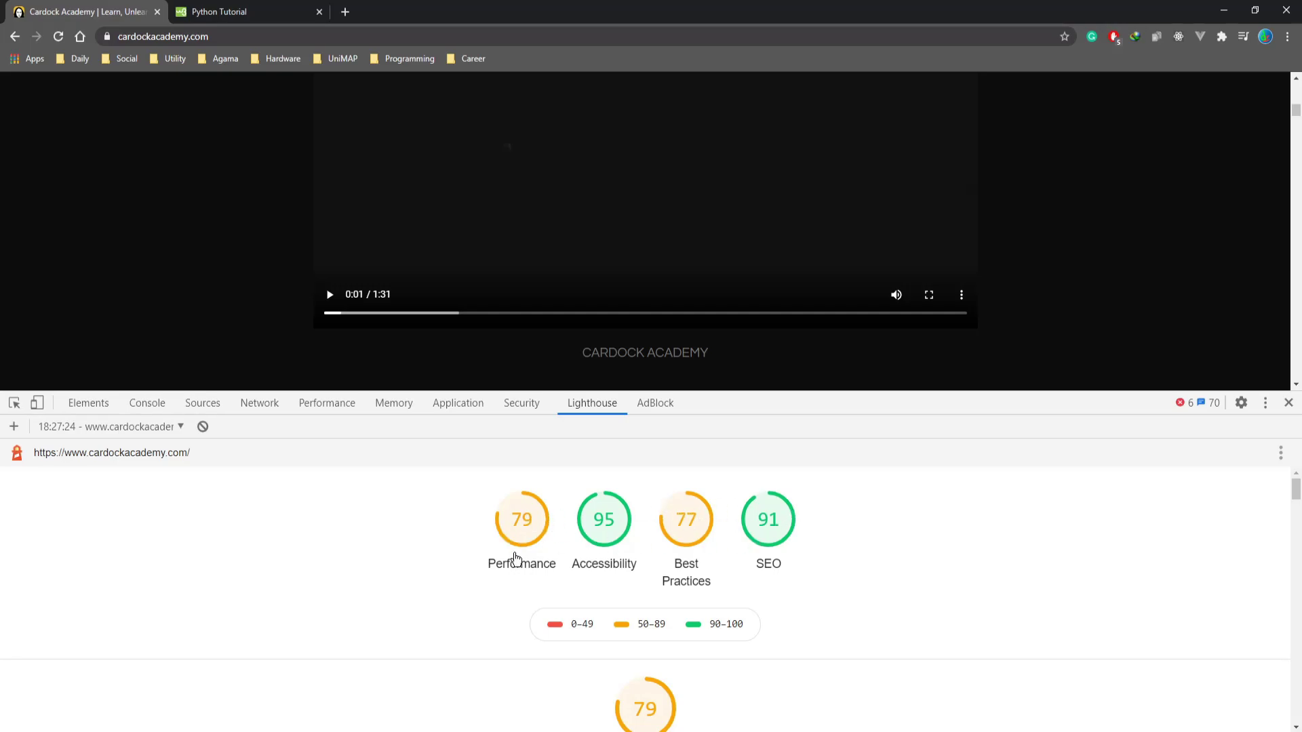
Step: Go to the report's Performance section and enlarge the developer tools to examine the metrics and improvement opportunities
{"action": "left_click", "coordinate": [516, 528]}
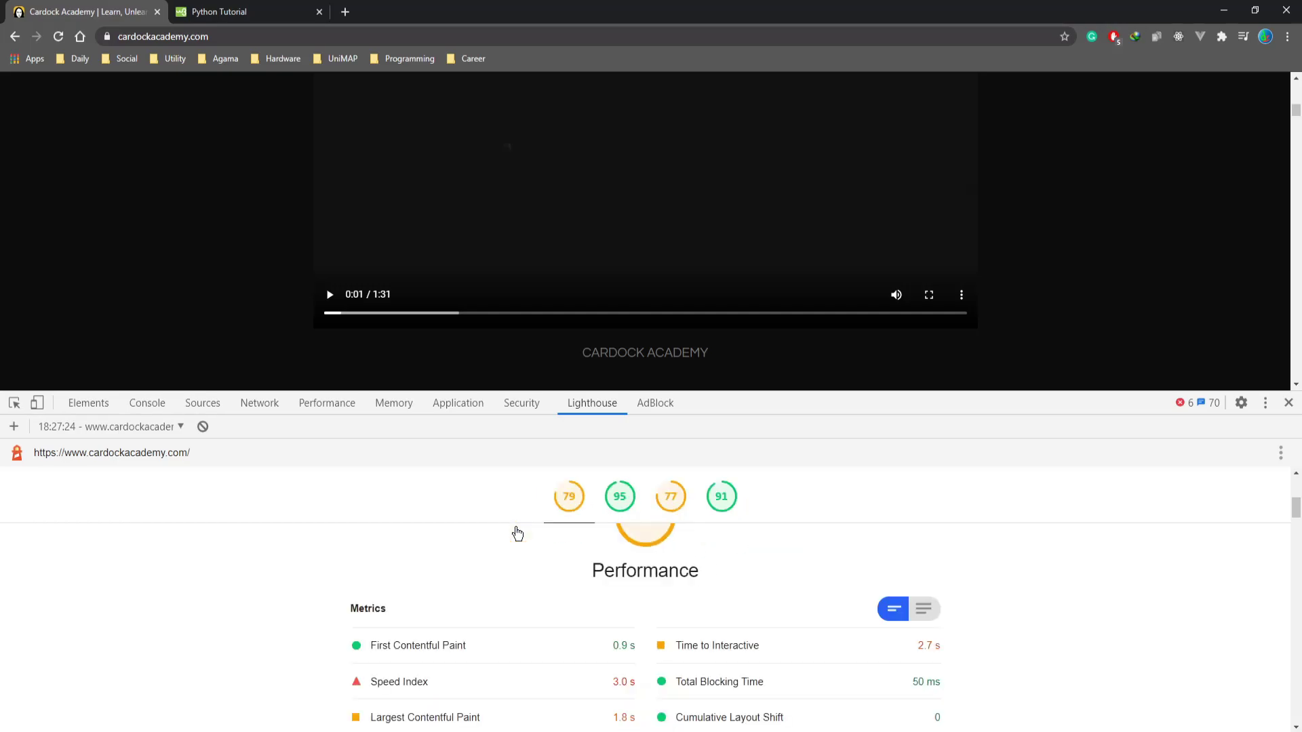
{"action": "left_click_drag", "start_coordinate": [909, 392], "coordinate": [889, 177]}
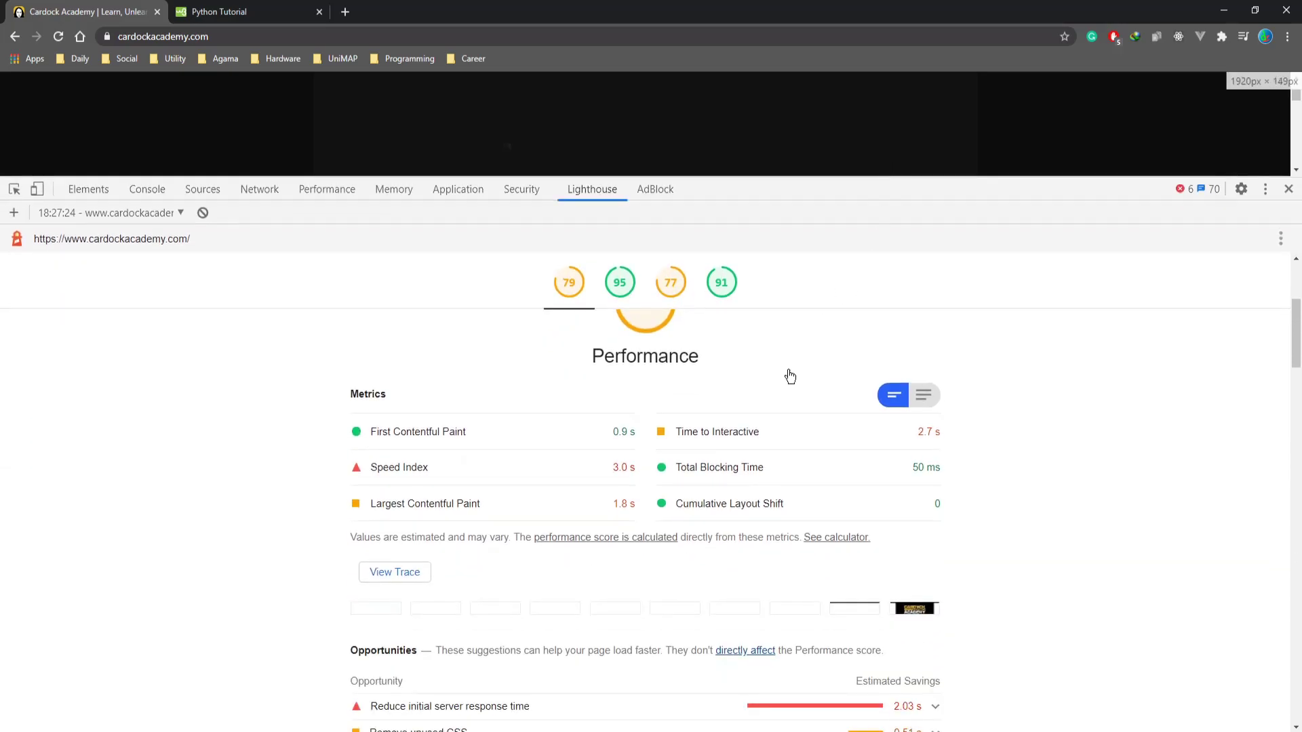
{"action": "scroll", "coordinate": [806, 351], "scroll_direction": "down", "scroll_amount": 3}
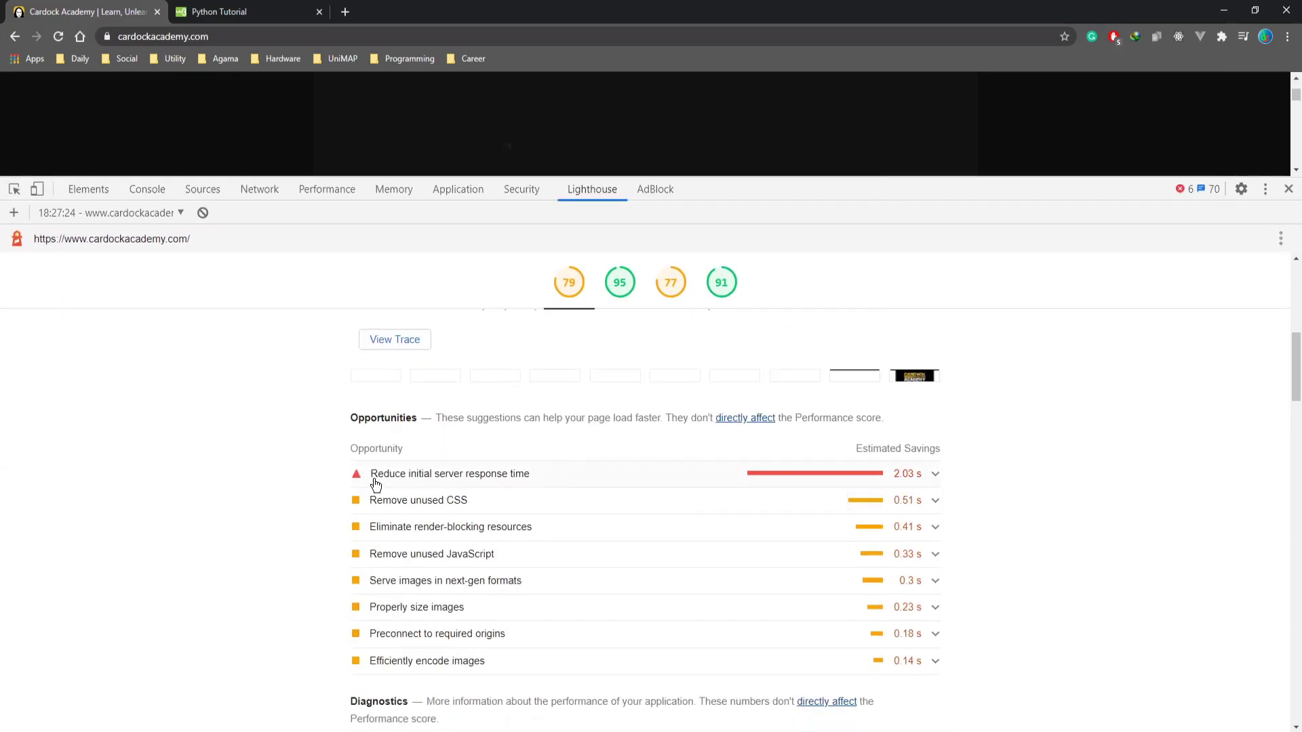
Step: Examine the server response time, unused CSS and render-blocking resources opportunities, collapsing the details of each after reading
{"action": "scroll", "coordinate": [375, 484], "scroll_direction": "down", "scroll_amount": 2}
{"action": "left_click", "coordinate": [610, 360]}
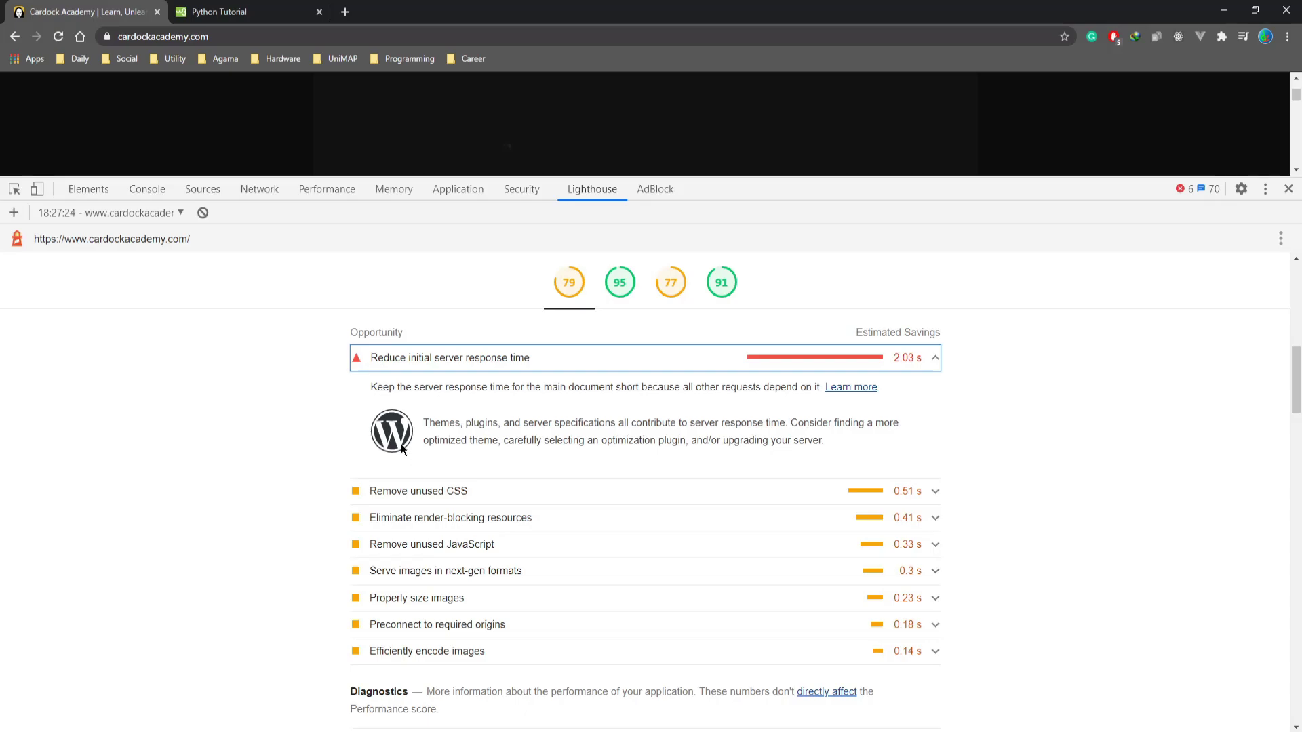
{"action": "left_click", "coordinate": [572, 359]}
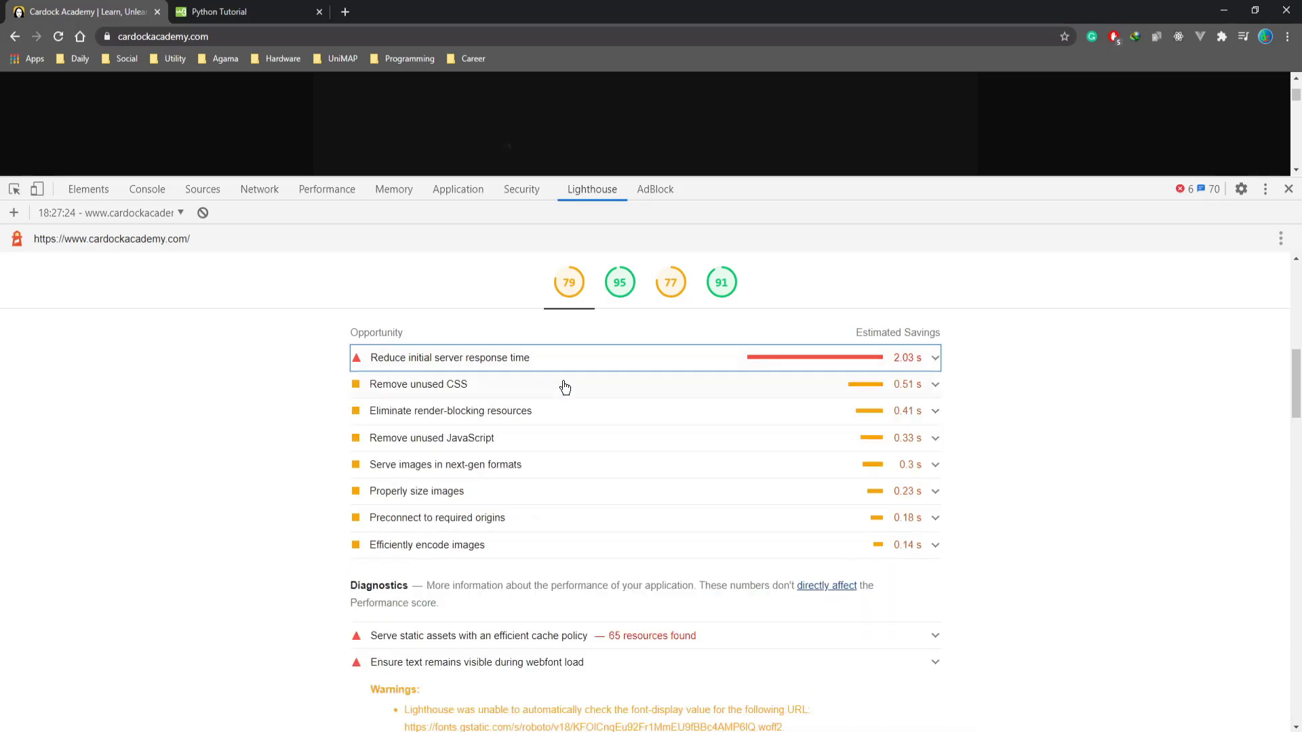
{"action": "left_click", "coordinate": [565, 383]}
{"action": "left_click", "coordinate": [597, 393]}
{"action": "left_click", "coordinate": [594, 411]}
{"action": "scroll", "coordinate": [579, 445], "scroll_direction": "down", "scroll_amount": 3}
{"action": "scroll", "coordinate": [587, 444], "scroll_direction": "up", "scroll_amount": 3}
{"action": "left_click", "coordinate": [606, 416]}
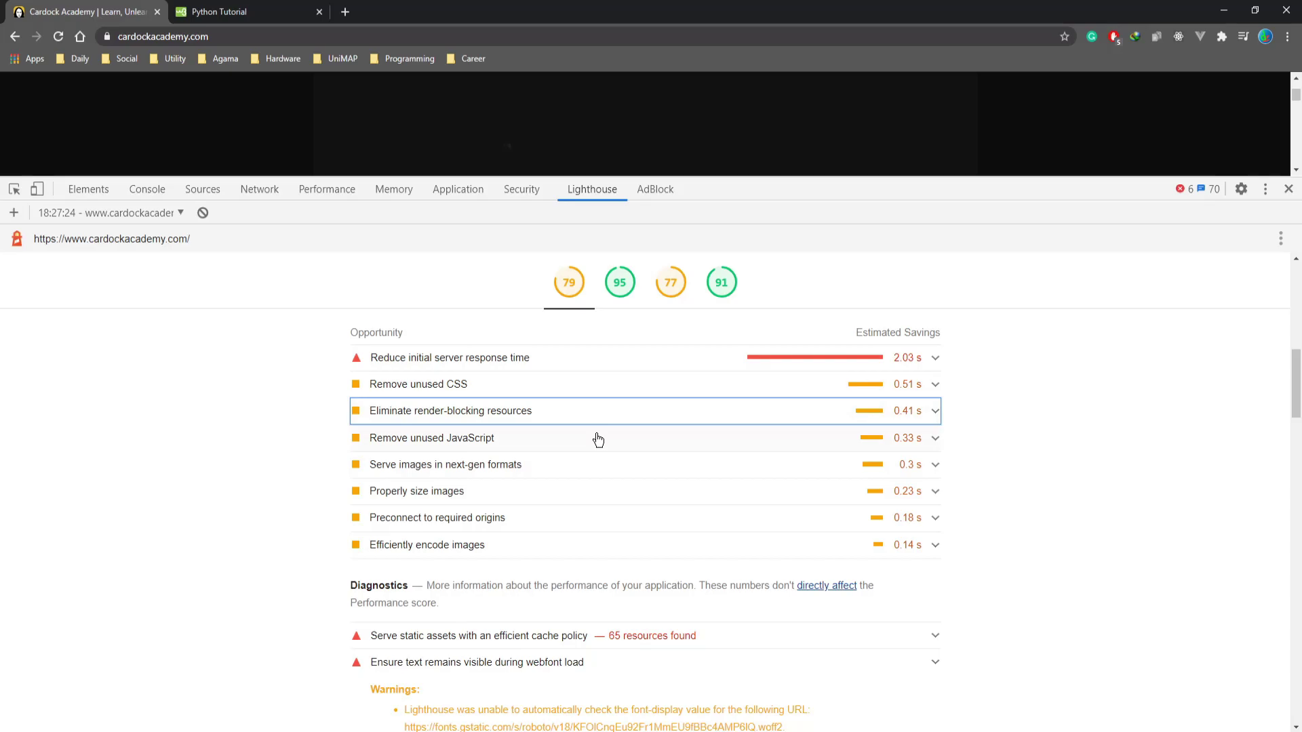
Step: Examine the unused JavaScript and next-gen image formats opportunities, collapsing the details of each after reading
{"action": "left_click", "coordinate": [598, 439]}
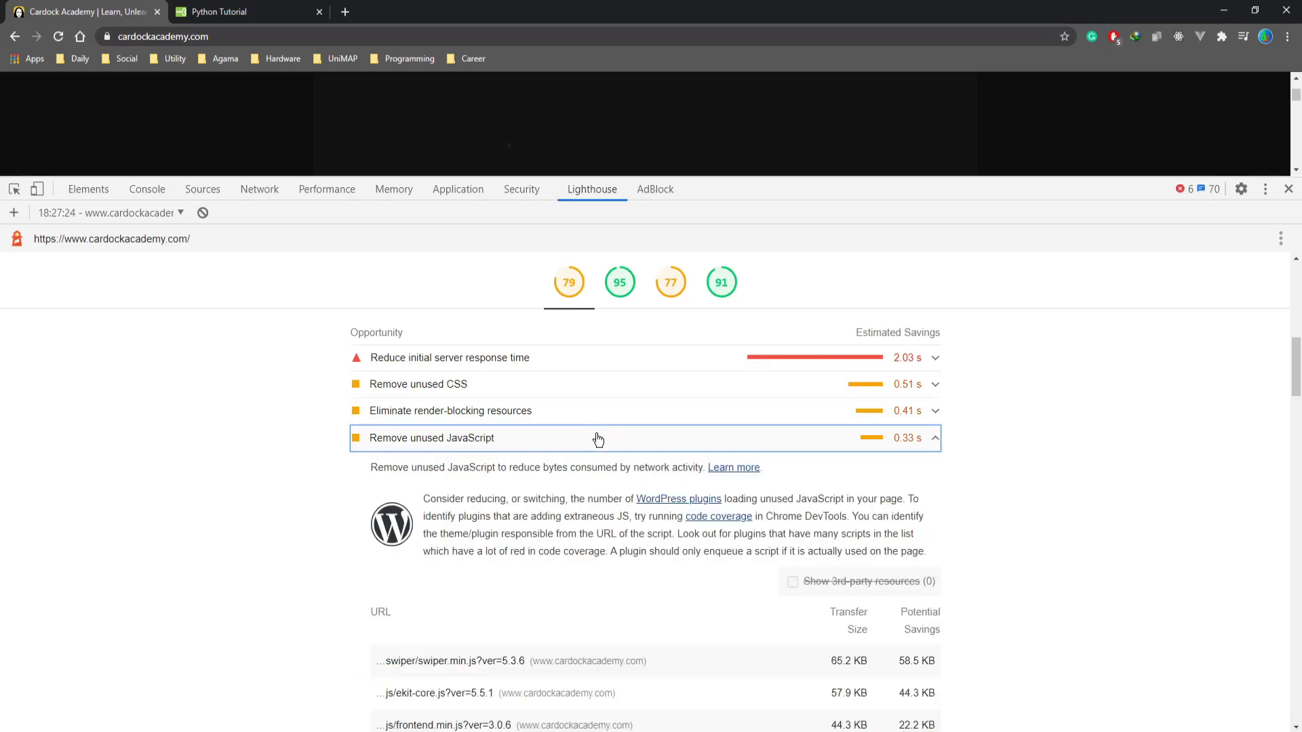
{"action": "scroll", "coordinate": [600, 441], "scroll_direction": "down", "scroll_amount": 2}
{"action": "scroll", "coordinate": [600, 468], "scroll_direction": "down", "scroll_amount": 1}
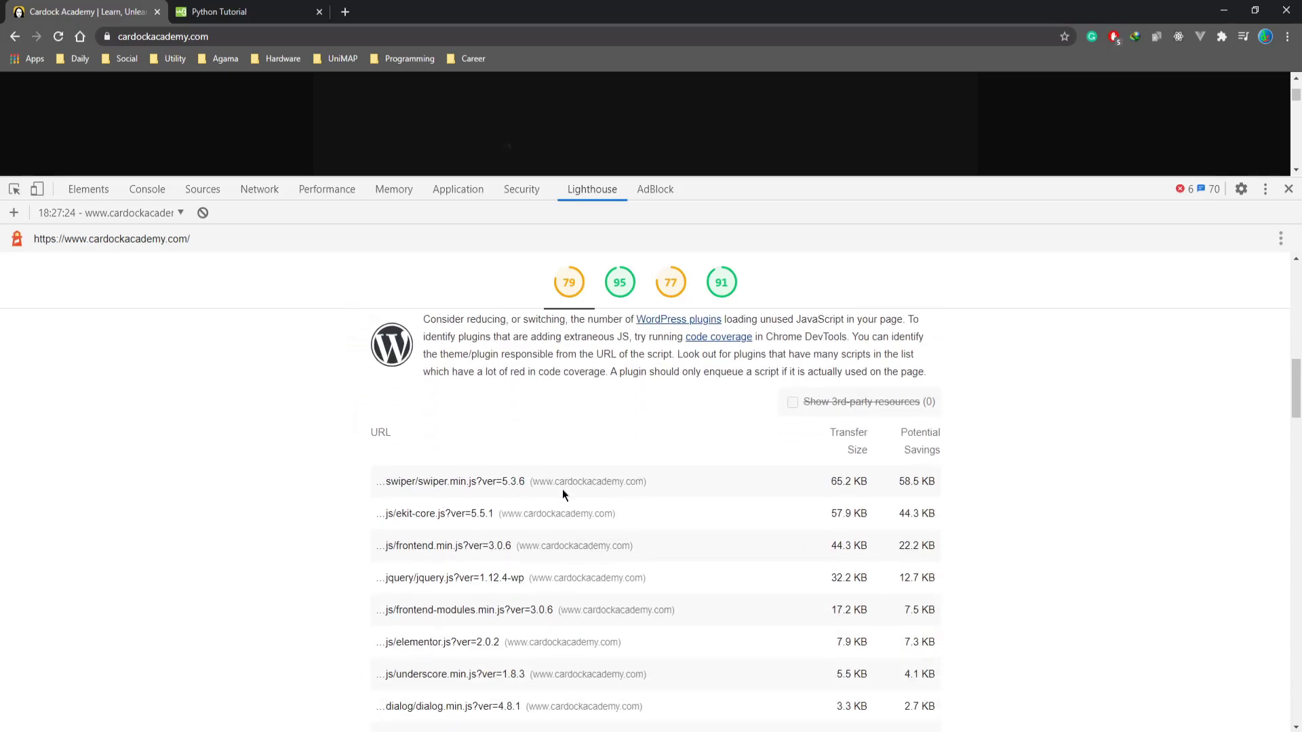
{"action": "scroll", "coordinate": [562, 475], "scroll_direction": "up", "scroll_amount": 3}
{"action": "left_click", "coordinate": [543, 441]}
{"action": "left_click", "coordinate": [543, 468]}
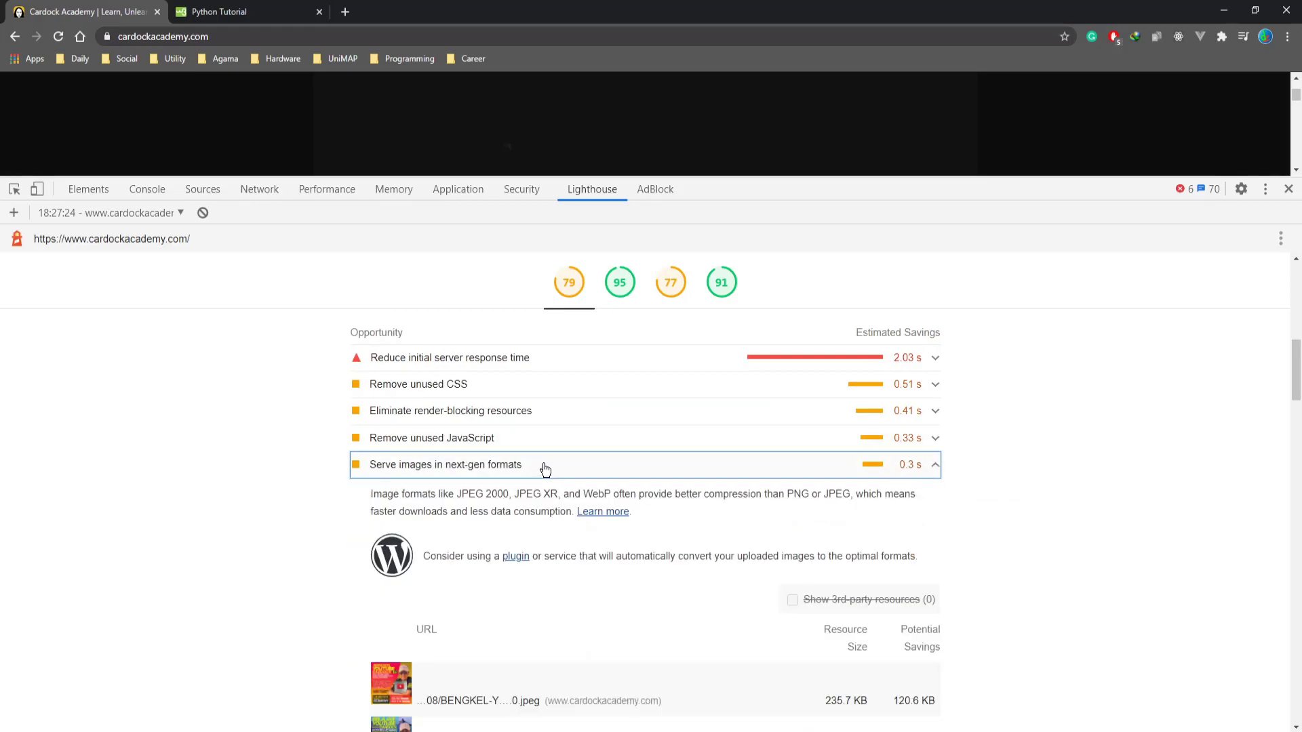
{"action": "left_click", "coordinate": [534, 473]}
Step: Examine the image sizing, preconnect to required origins and efficient image encoding opportunities, collapsing each one's details after reading
{"action": "scroll", "coordinate": [529, 461], "scroll_direction": "down", "scroll_amount": 3}
{"action": "scroll", "coordinate": [500, 421], "scroll_direction": "up", "scroll_amount": 2}
{"action": "left_click", "coordinate": [505, 384]}
{"action": "left_click", "coordinate": [505, 385]}
{"action": "left_click", "coordinate": [504, 403]}
{"action": "left_click", "coordinate": [504, 405]}
{"action": "left_click", "coordinate": [507, 405]}
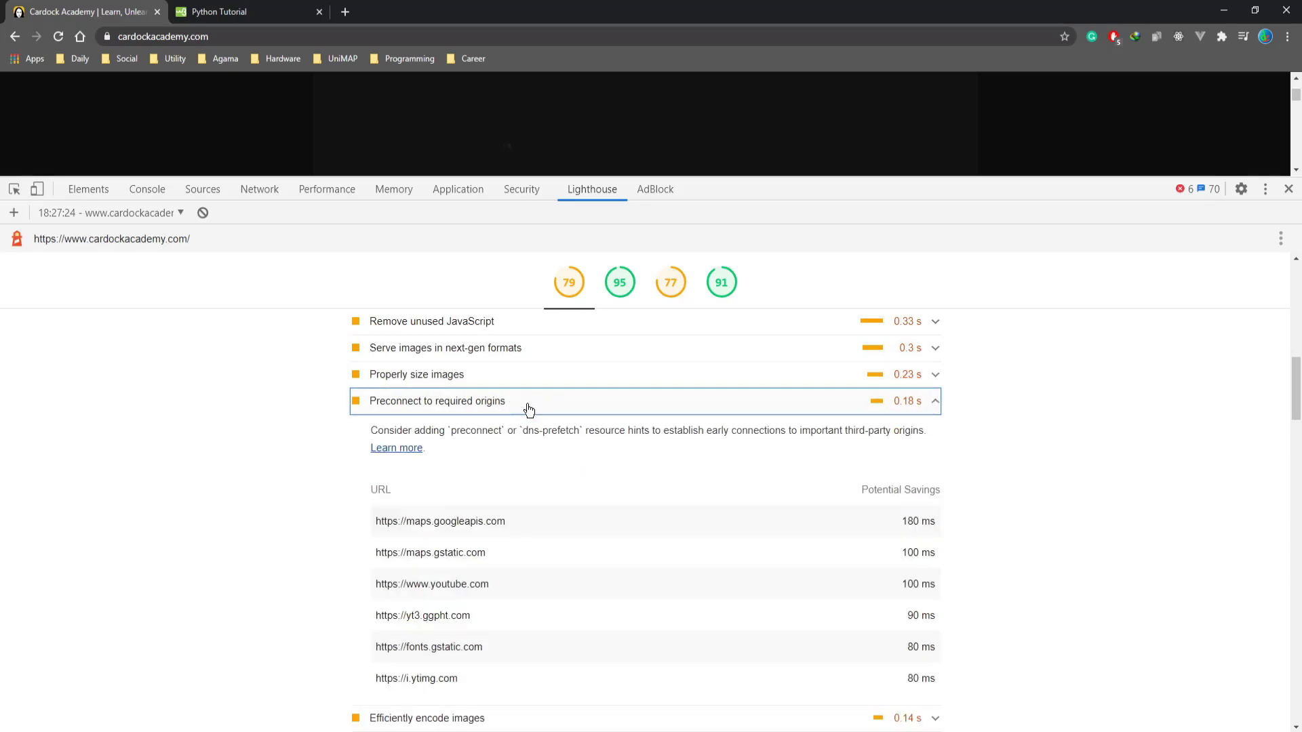
{"action": "left_click", "coordinate": [529, 410]}
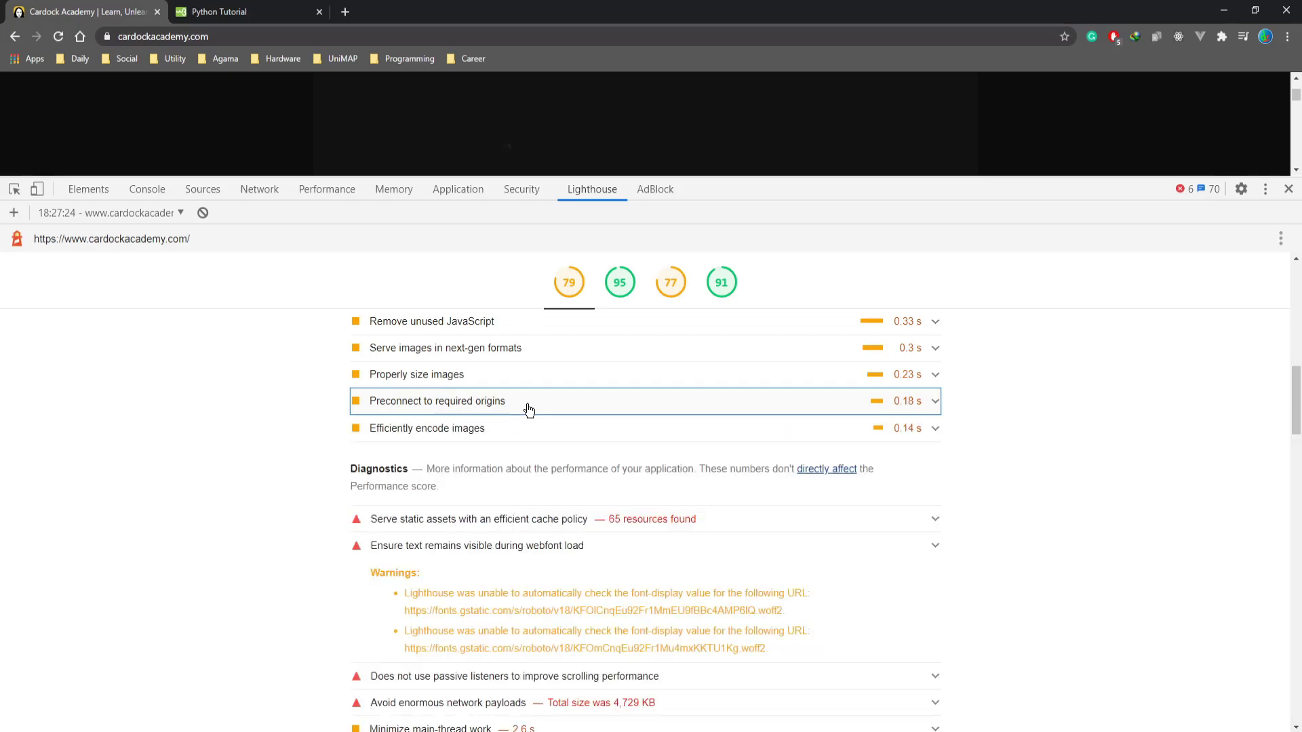
{"action": "left_click", "coordinate": [508, 431]}
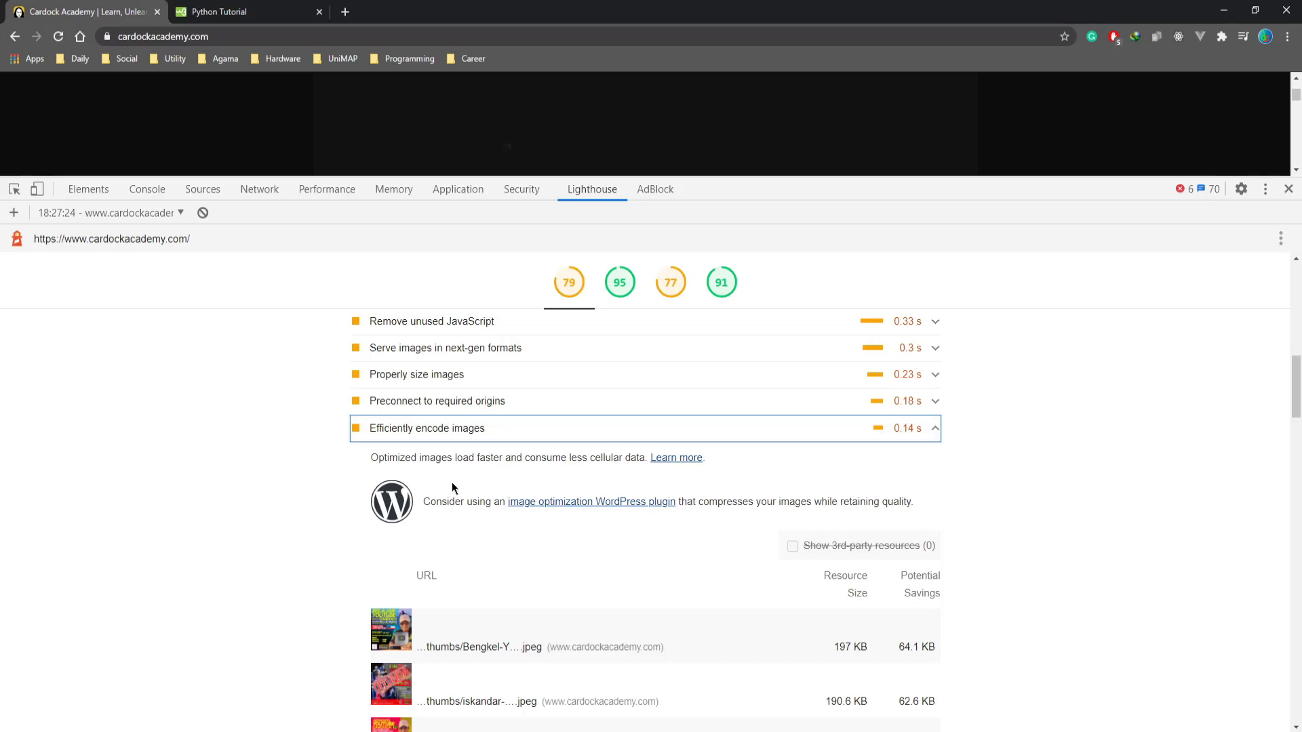
{"action": "left_click", "coordinate": [497, 428]}
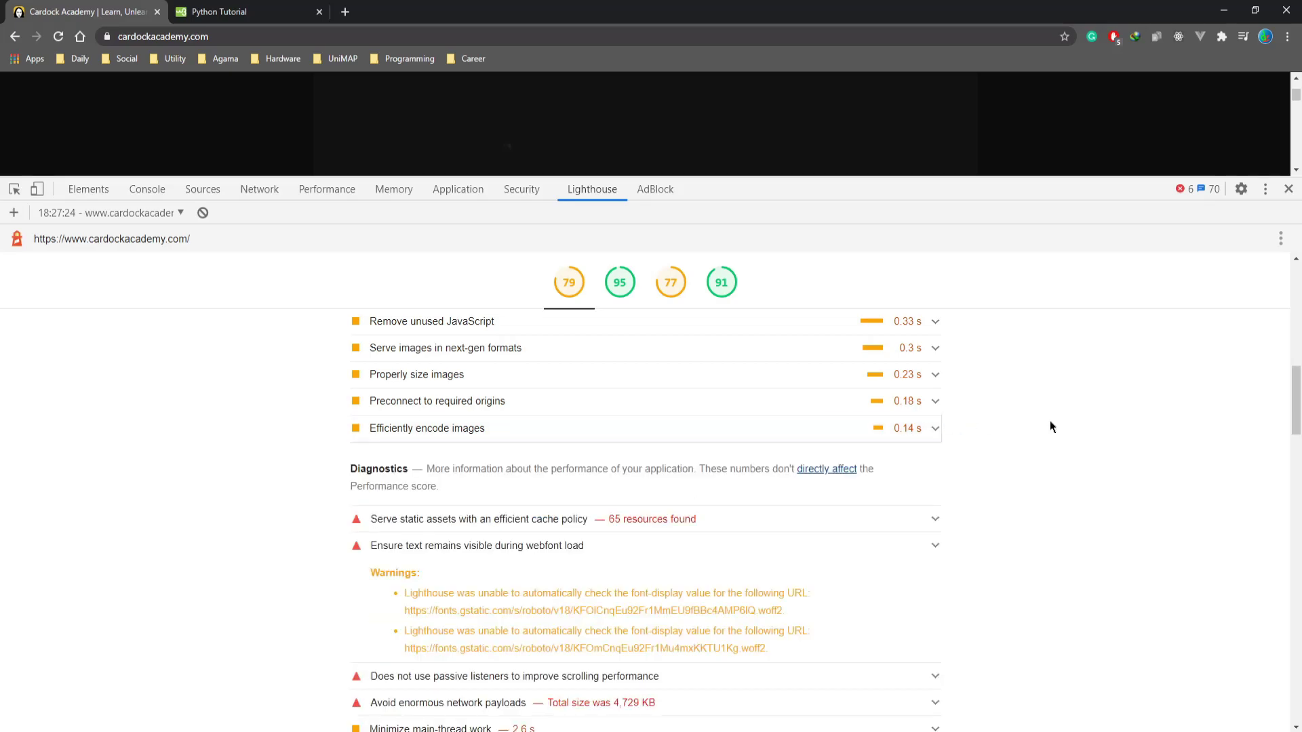
Step: Examine the cache policy and webfont text visibility items under Diagnostics, leaving both collapsed
{"action": "scroll", "coordinate": [1050, 420], "scroll_direction": "down", "scroll_amount": 2}
{"action": "left_click", "coordinate": [826, 403]}
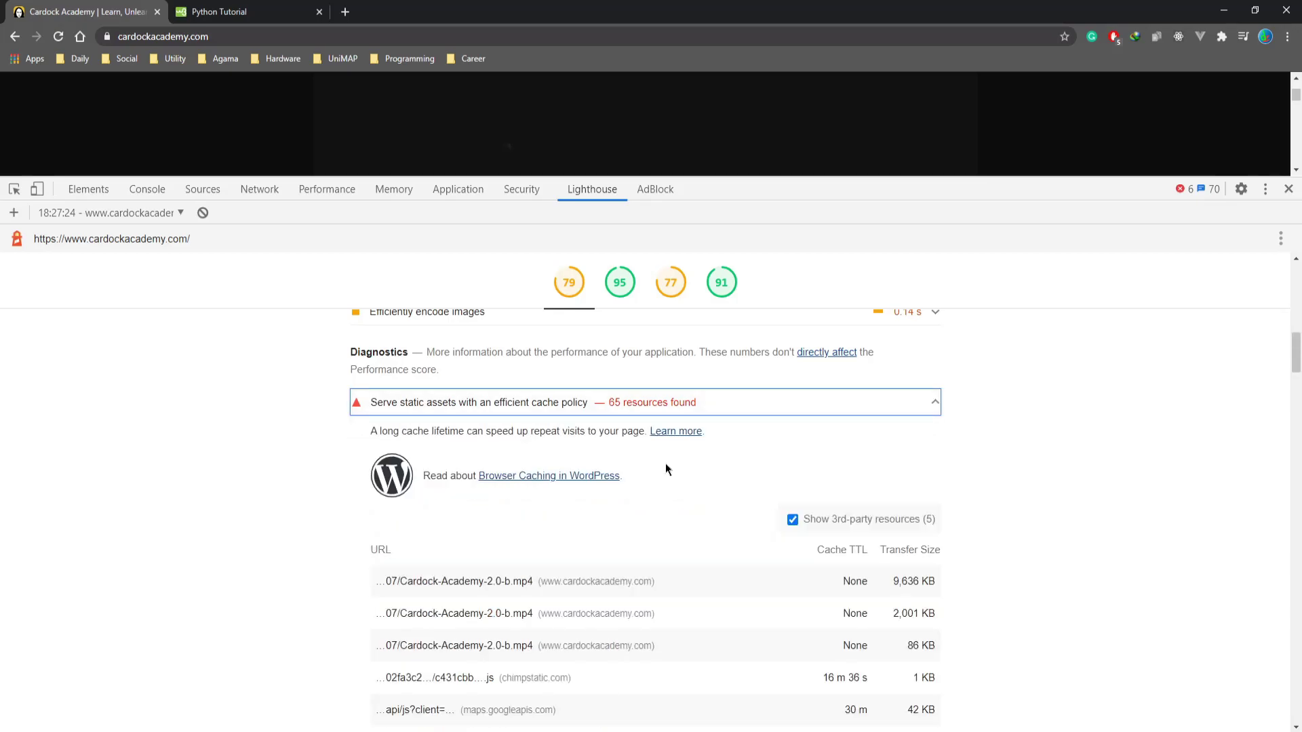
{"action": "scroll", "coordinate": [665, 462], "scroll_direction": "down", "scroll_amount": 6}
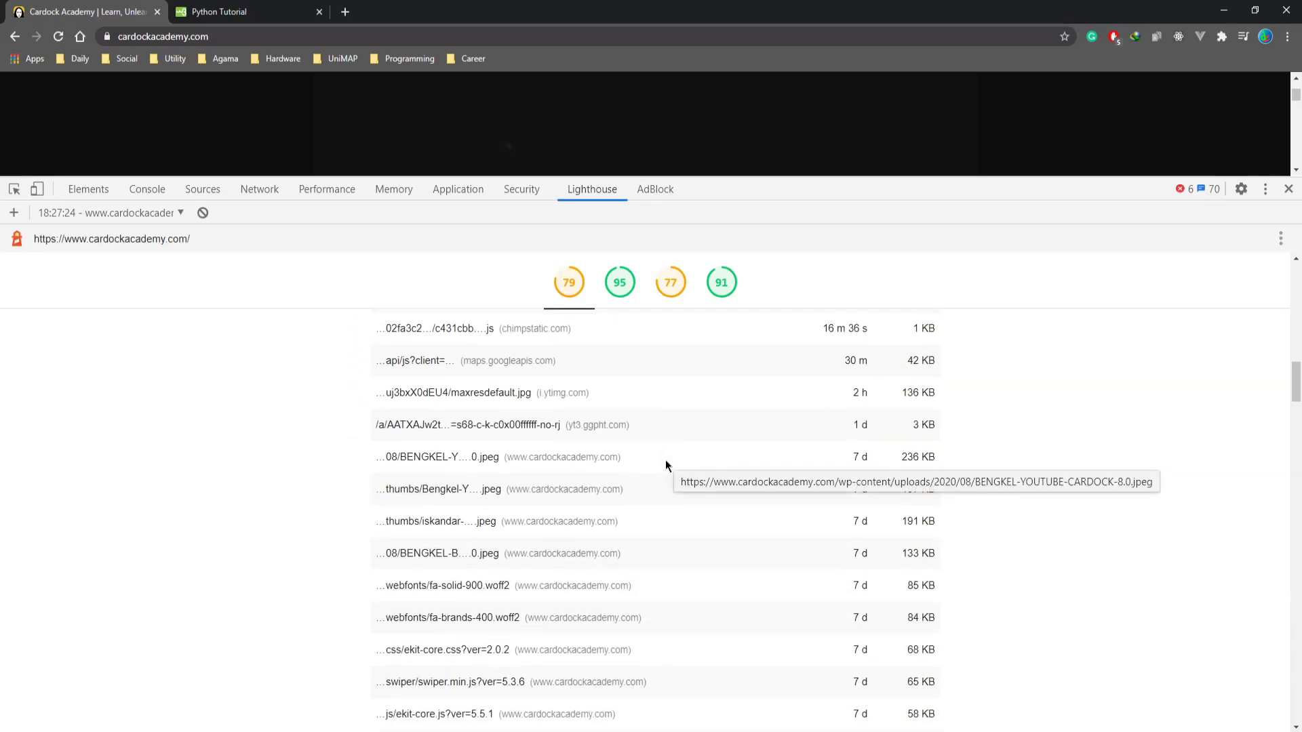
{"action": "scroll", "coordinate": [665, 459], "scroll_direction": "up", "scroll_amount": 6}
{"action": "left_click", "coordinate": [784, 406]}
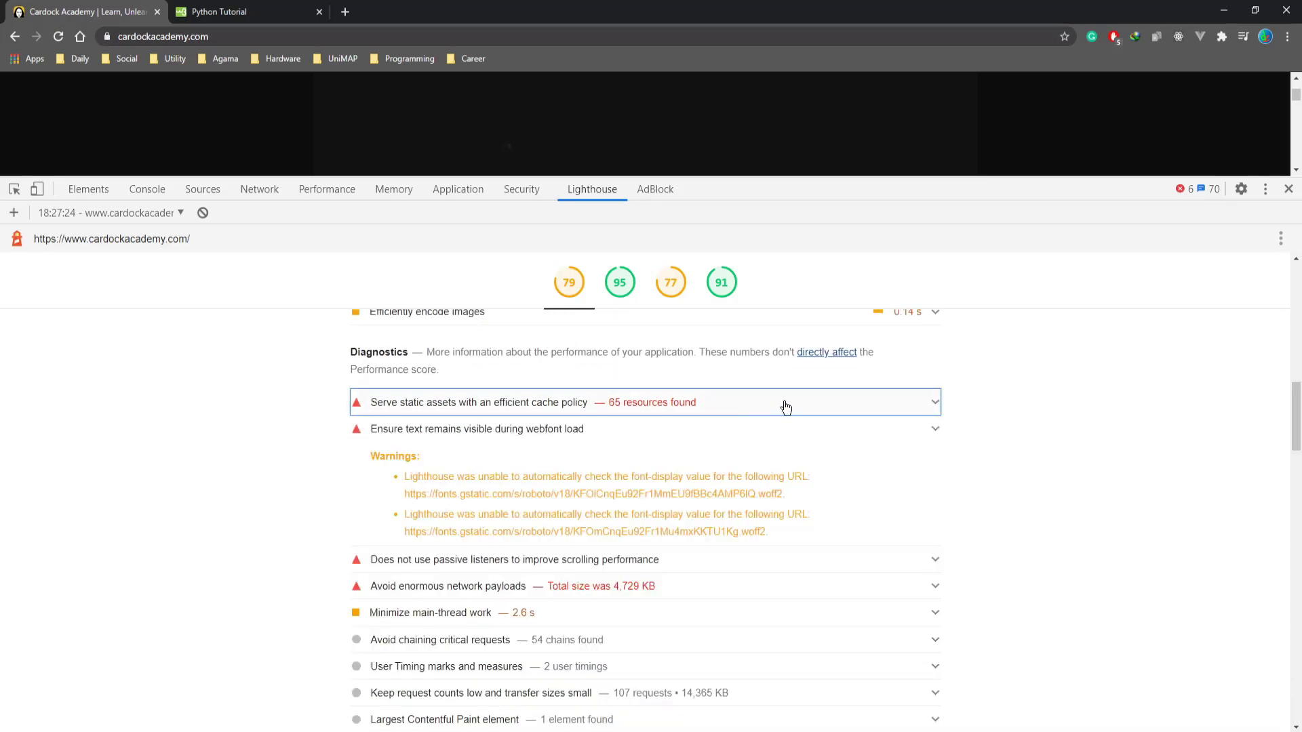
{"action": "left_click", "coordinate": [806, 431]}
{"action": "left_click", "coordinate": [806, 431]}
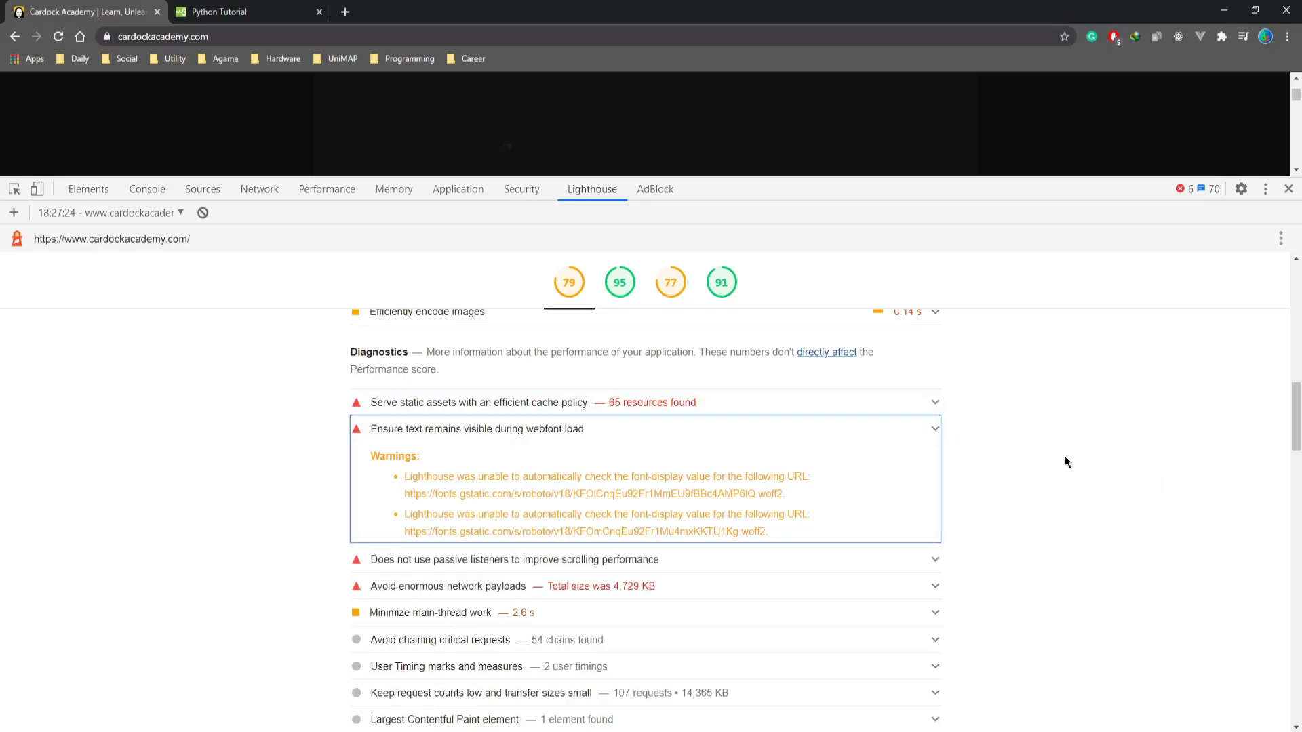
Step: Examine the resources listed under the enormous network payloads diagnostic, and collapse its details
{"action": "scroll", "coordinate": [576, 488], "scroll_direction": "down", "scroll_amount": 2}
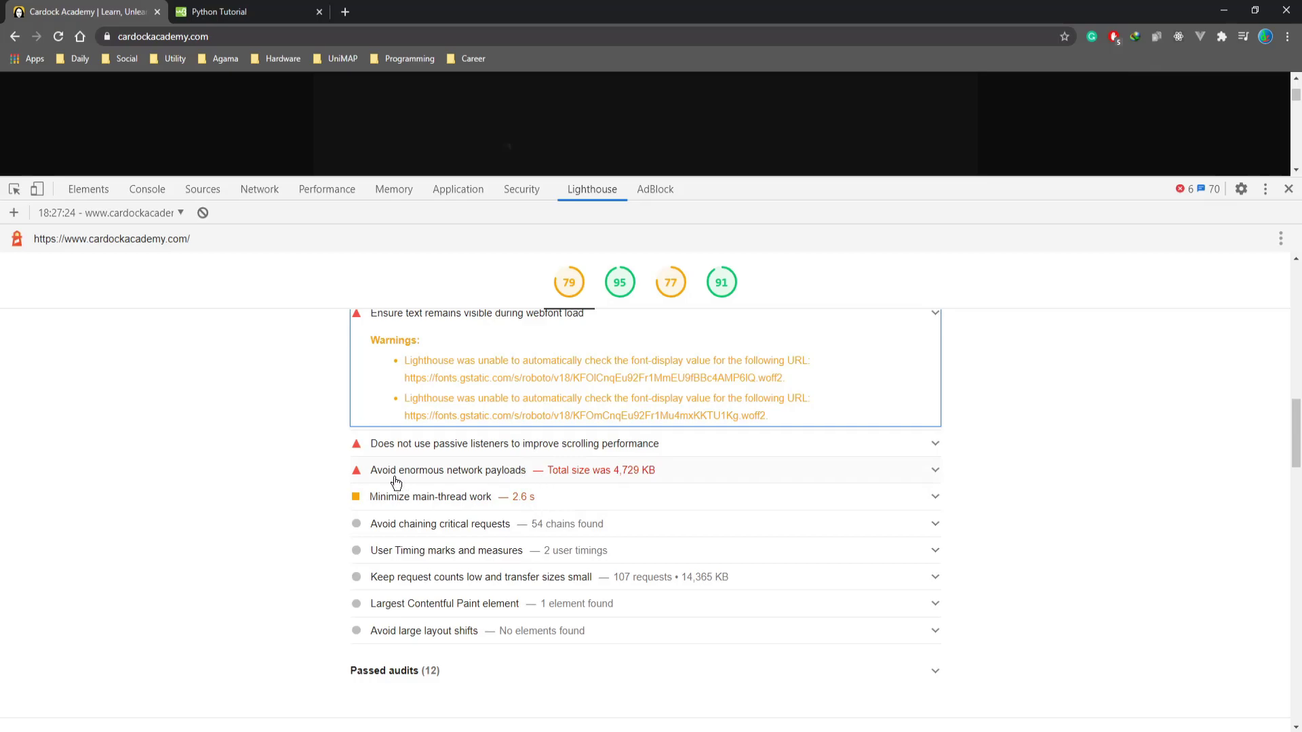
{"action": "left_click", "coordinate": [717, 481]}
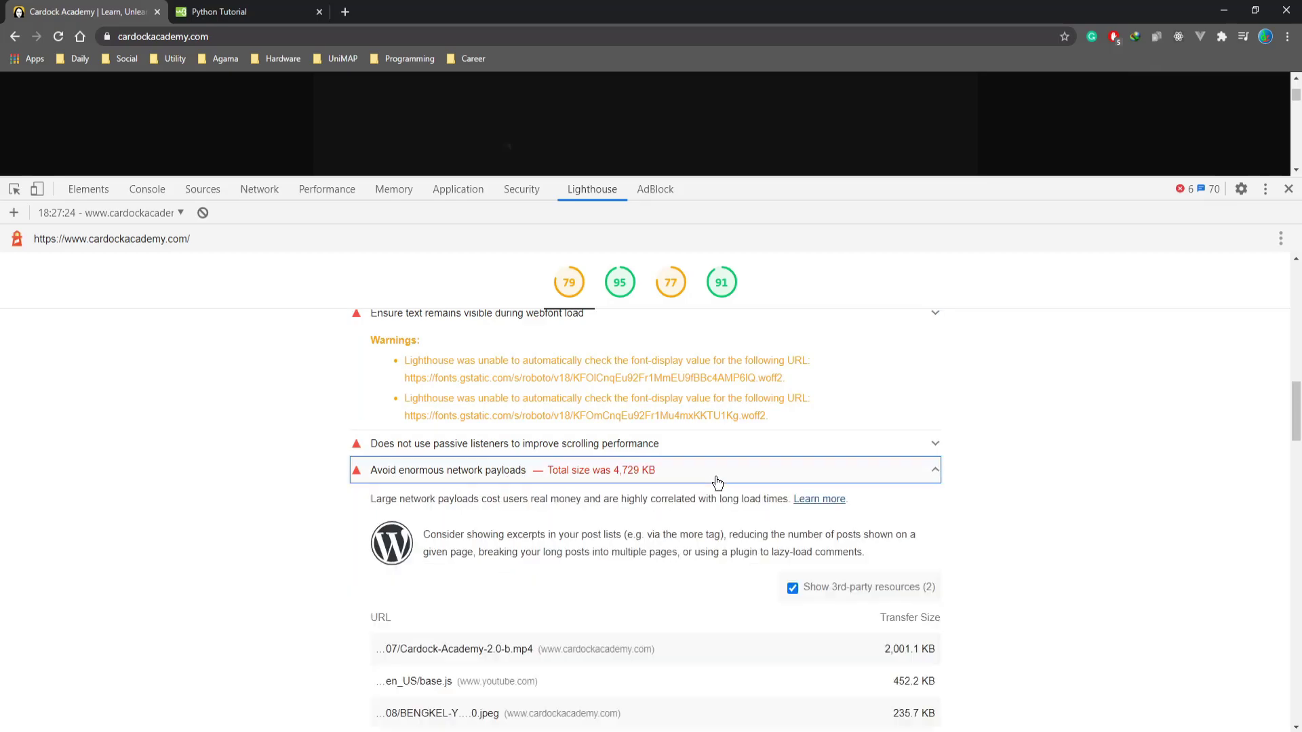
{"action": "scroll", "coordinate": [693, 495], "scroll_direction": "down", "scroll_amount": 6}
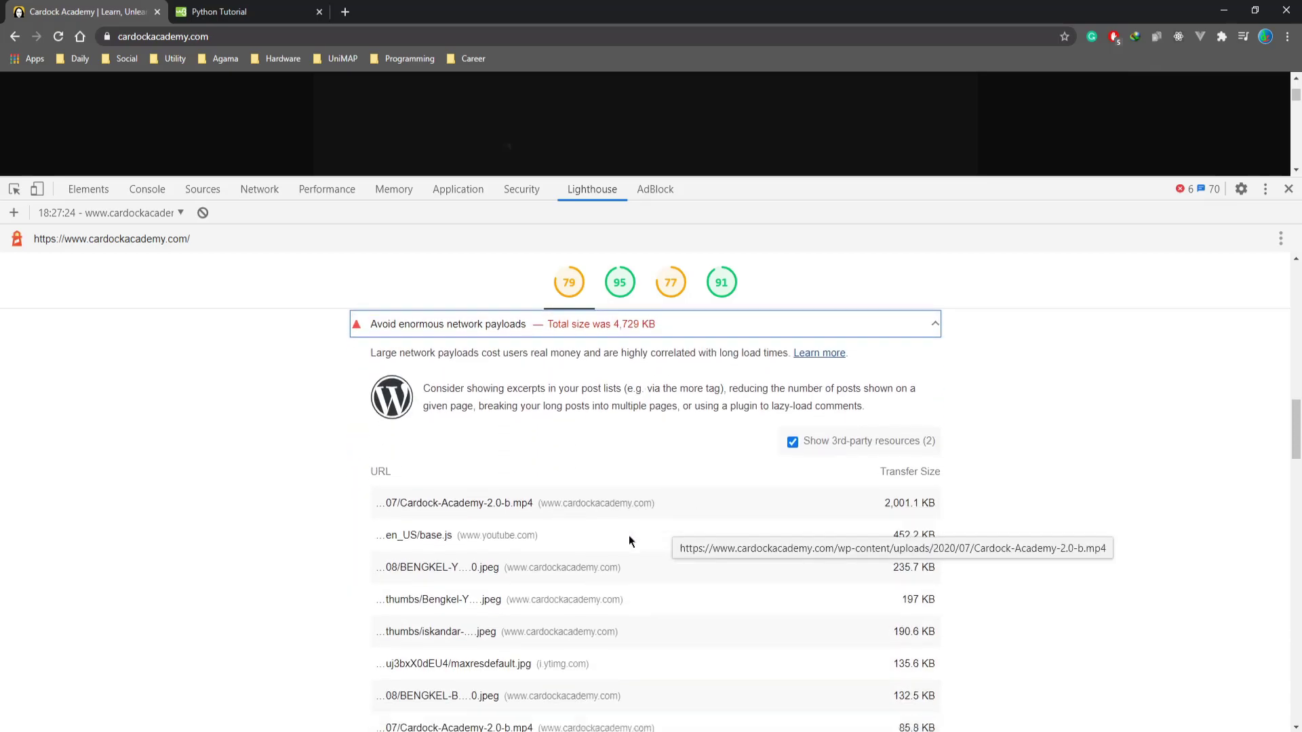
{"action": "scroll", "coordinate": [589, 535], "scroll_direction": "up", "scroll_amount": 2}
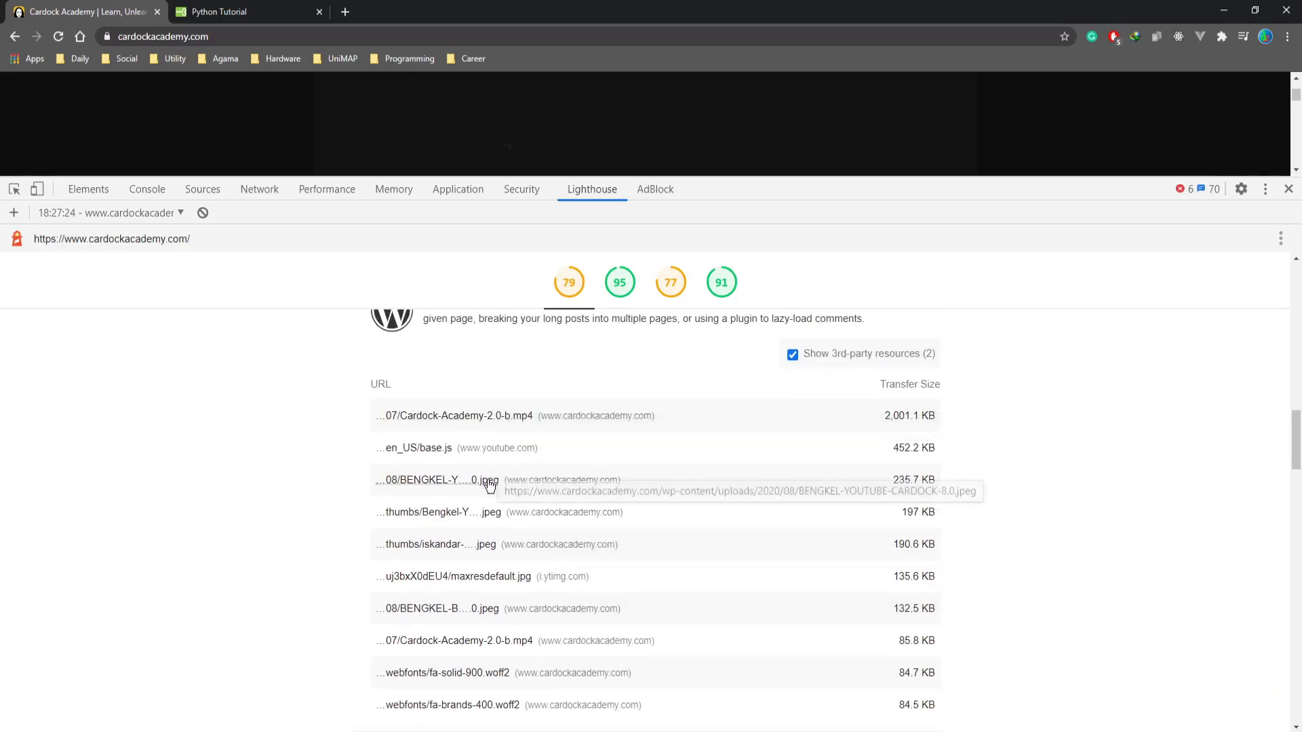
{"action": "scroll", "coordinate": [468, 573], "scroll_direction": "down", "scroll_amount": 2}
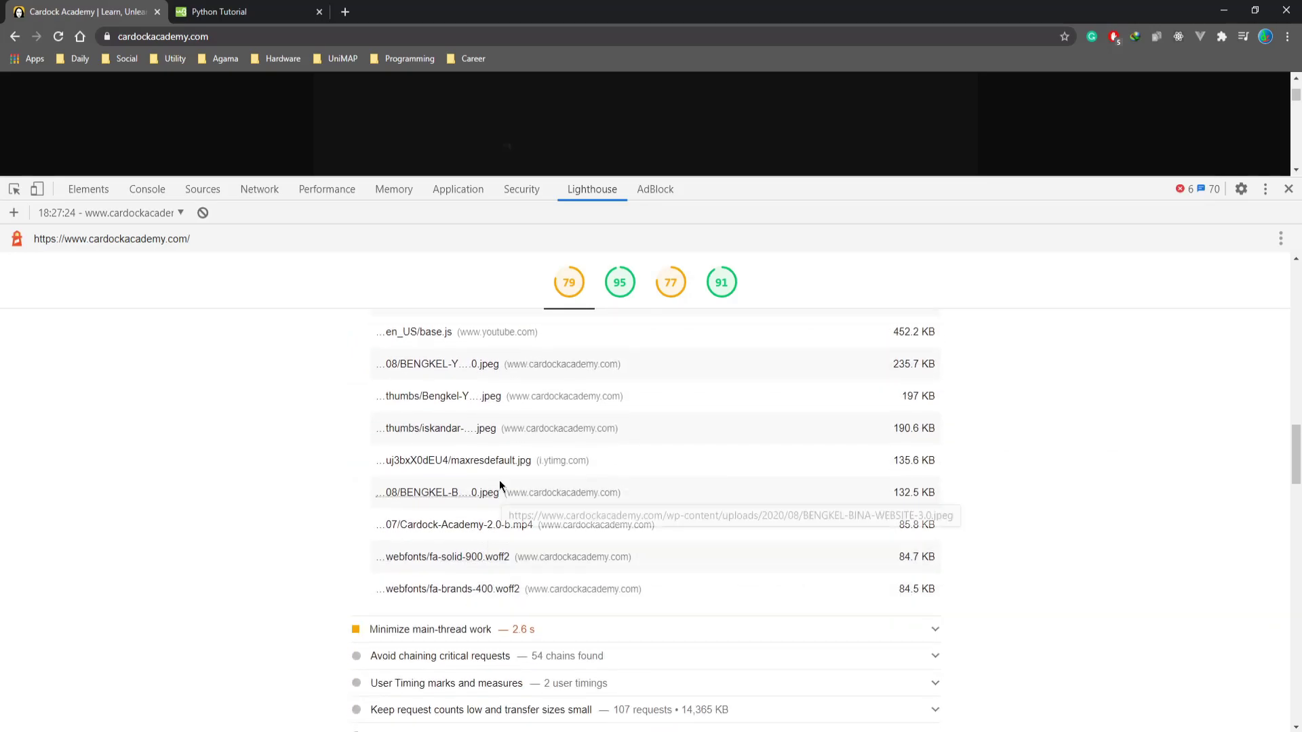
{"action": "scroll", "coordinate": [489, 587], "scroll_direction": "up", "scroll_amount": 6}
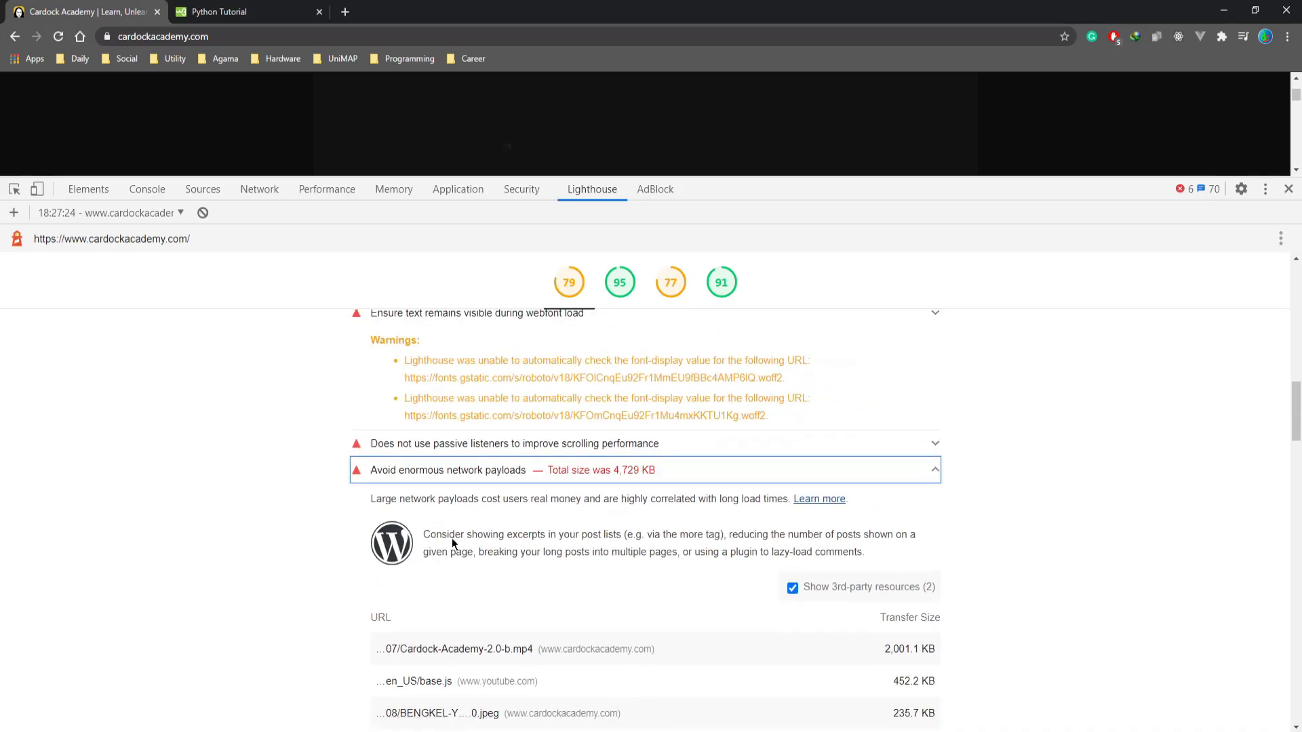
{"action": "left_click", "coordinate": [718, 479]}
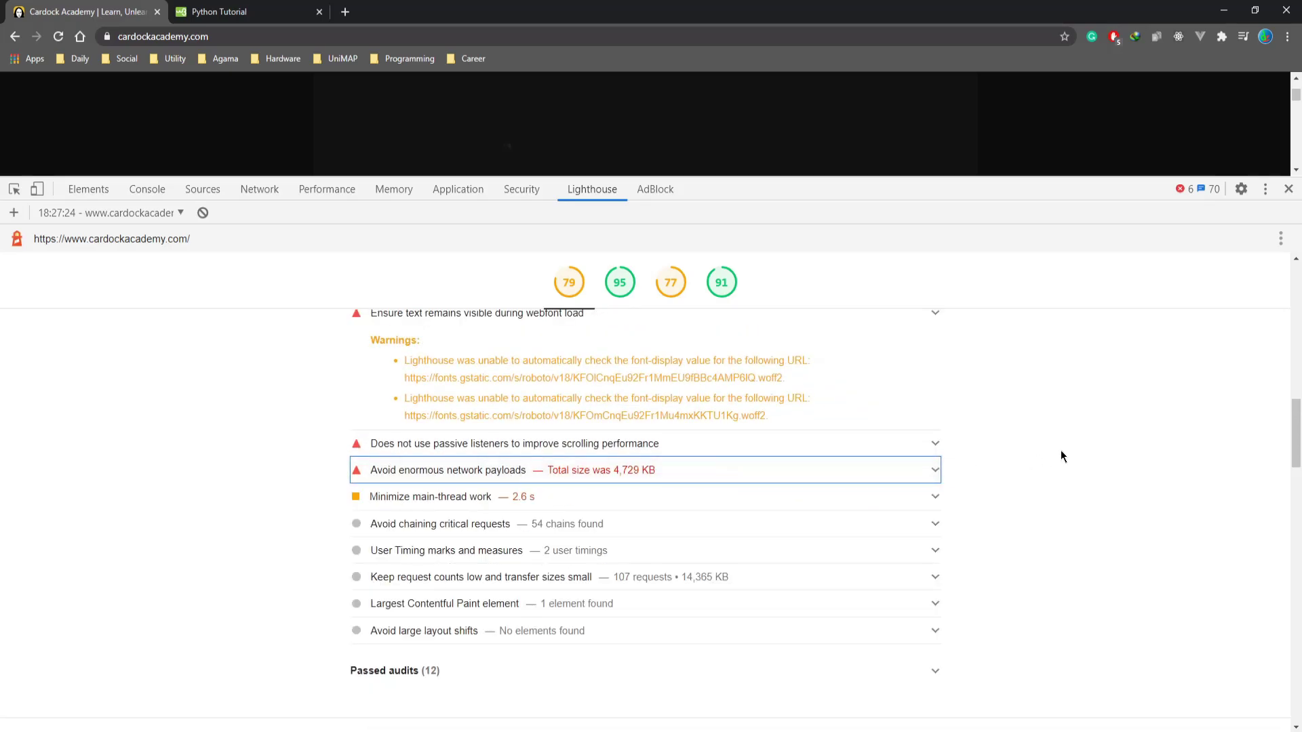
Step: Return to the Performance metrics and opportunities, and recheck the details of the unused CSS entry before collapsing it
{"action": "scroll", "coordinate": [1067, 481], "scroll_direction": "down", "scroll_amount": 3}
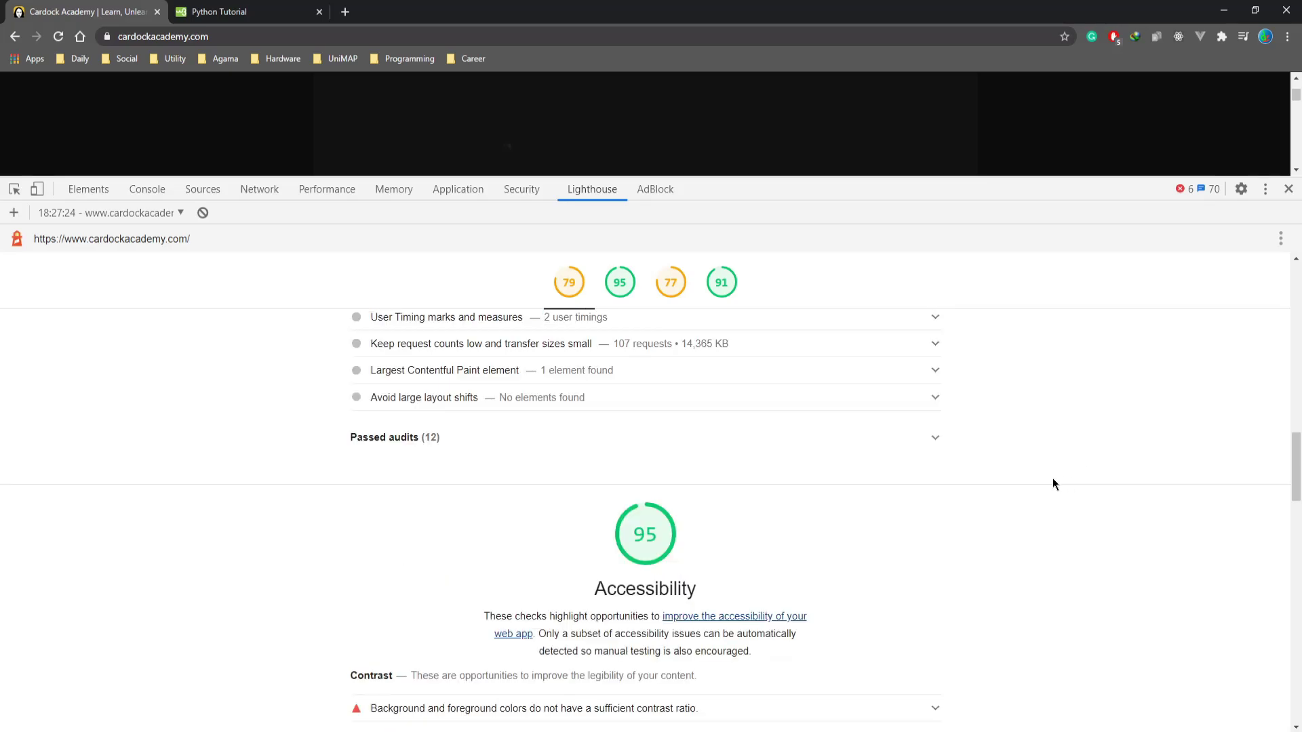
{"action": "scroll", "coordinate": [1052, 478], "scroll_direction": "up", "scroll_amount": 18}
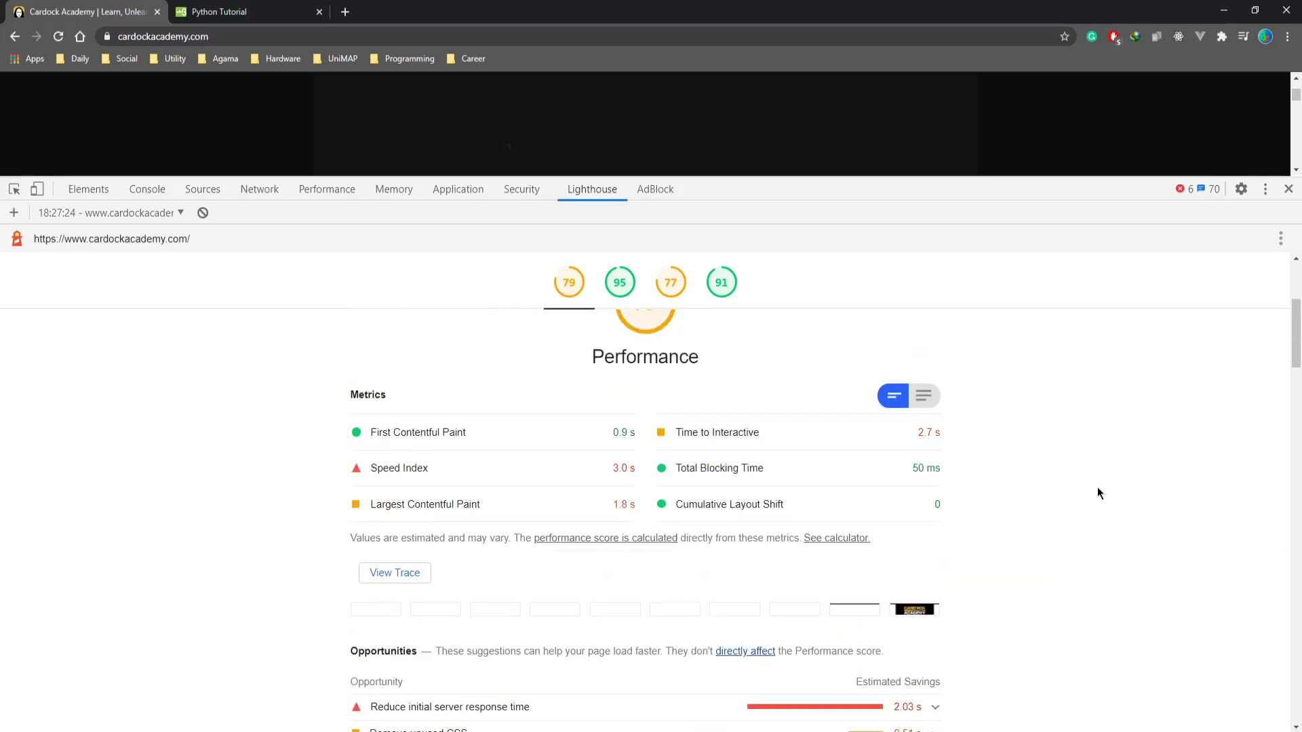
{"action": "scroll", "coordinate": [1098, 487], "scroll_direction": "up", "scroll_amount": 3}
{"action": "scroll", "coordinate": [1097, 487], "scroll_direction": "down", "scroll_amount": 8}
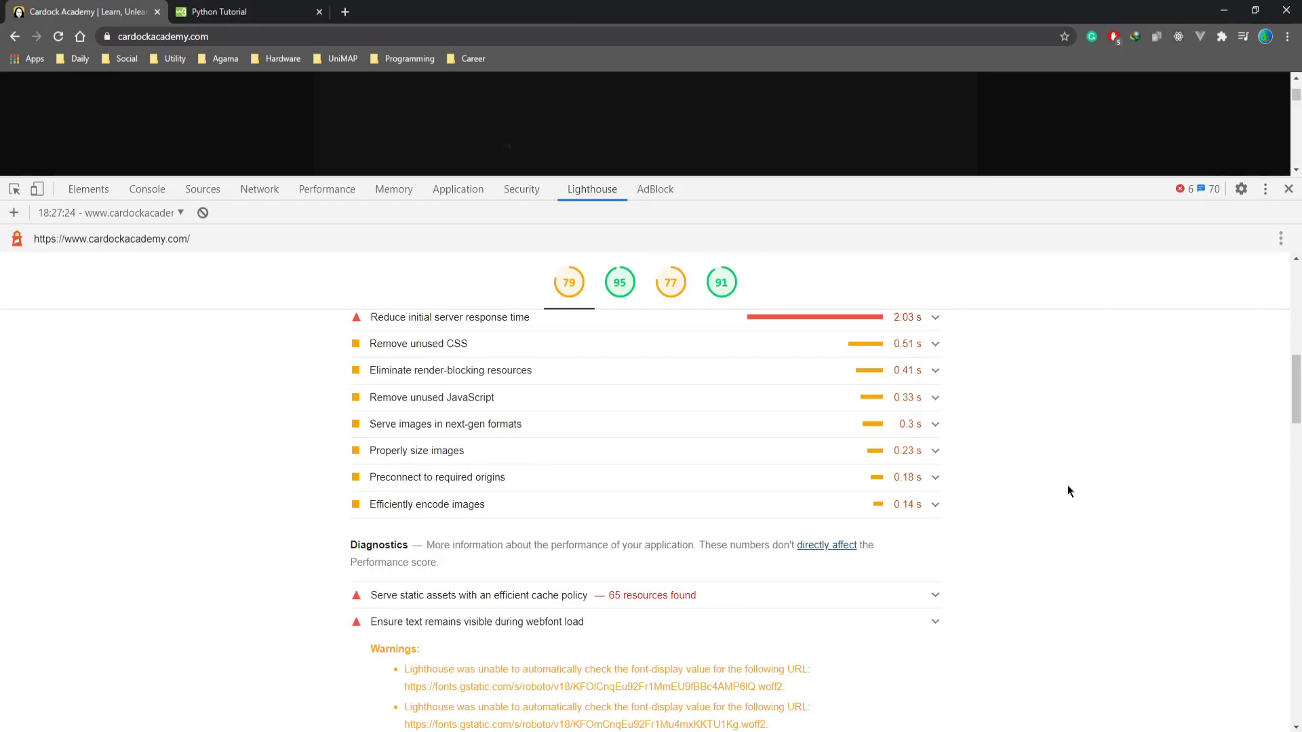
{"action": "scroll", "coordinate": [1018, 486], "scroll_direction": "up", "scroll_amount": 2}
{"action": "left_click", "coordinate": [727, 468]}
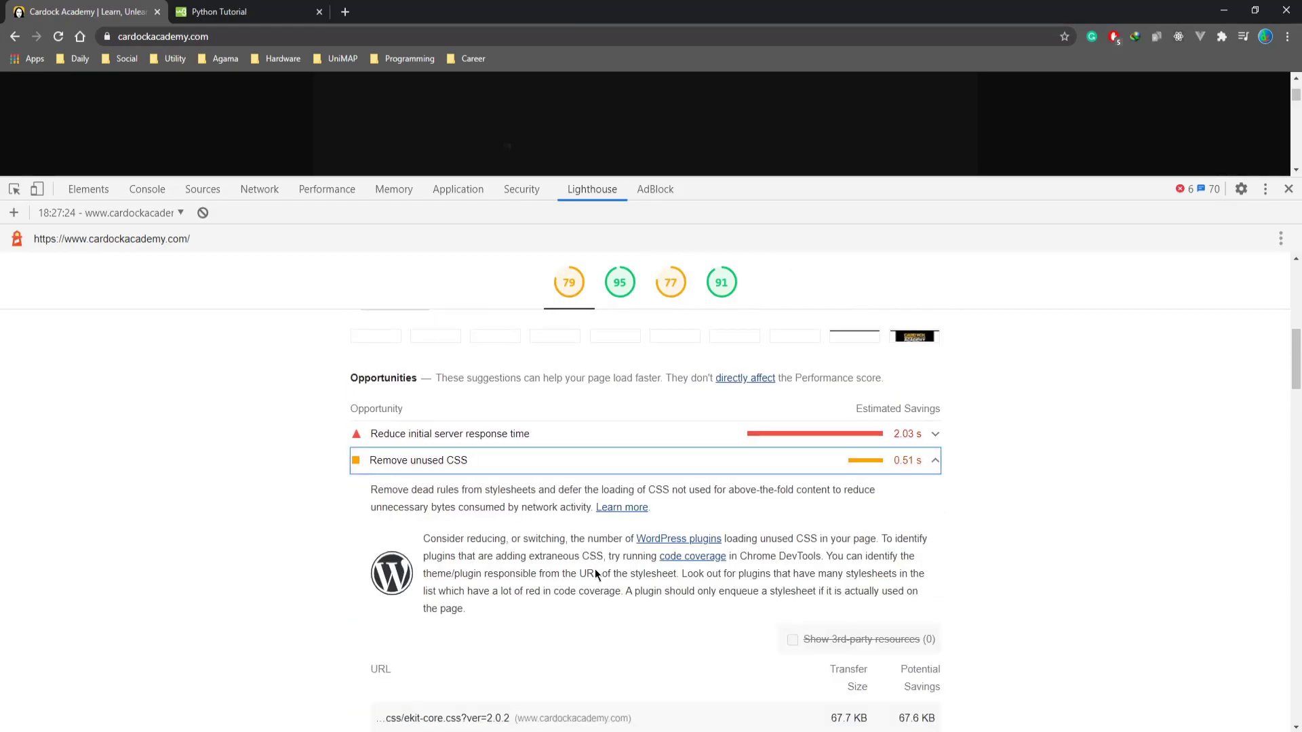
{"action": "left_click", "coordinate": [767, 461]}
Step: Examine the report's Accessibility section, including its contrast, navigation, and names and labels items
{"action": "scroll", "coordinate": [1068, 462], "scroll_direction": "down", "scroll_amount": 10}
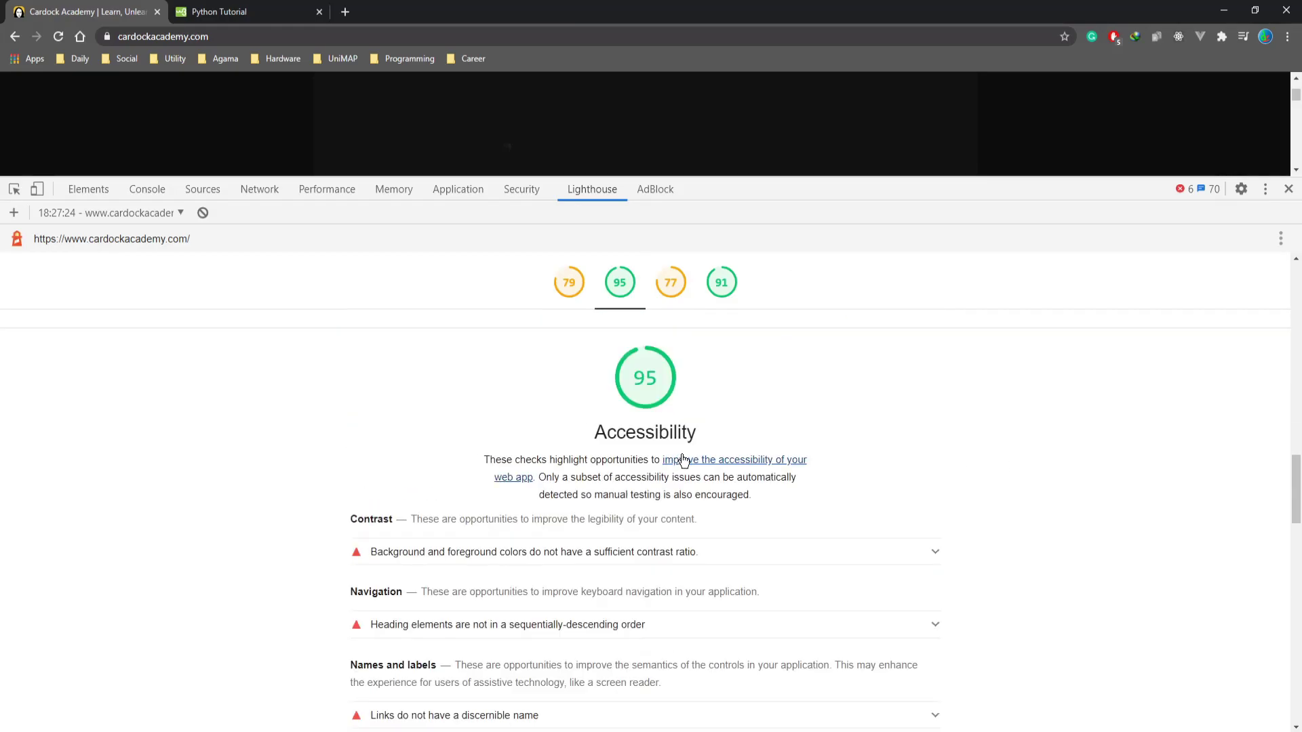
{"action": "scroll", "coordinate": [474, 441], "scroll_direction": "down", "scroll_amount": 2}
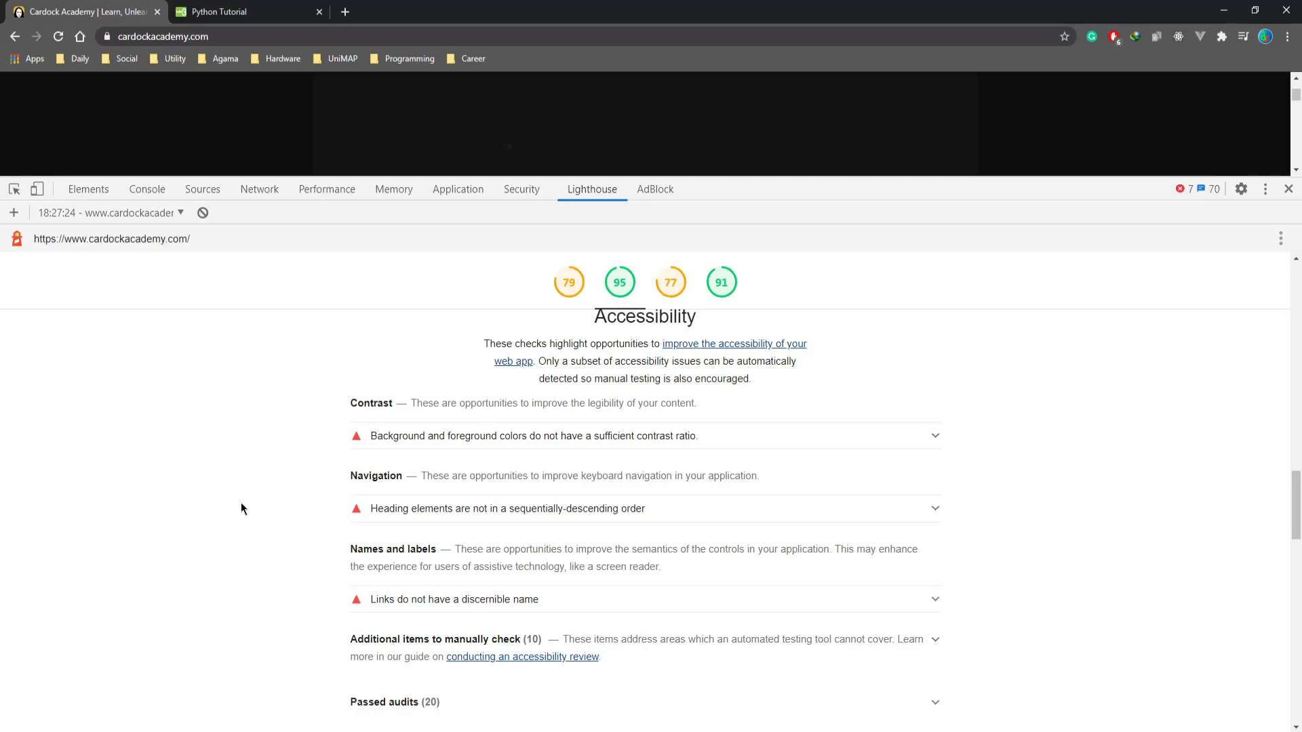
{"action": "scroll", "coordinate": [241, 503], "scroll_direction": "down", "scroll_amount": 3}
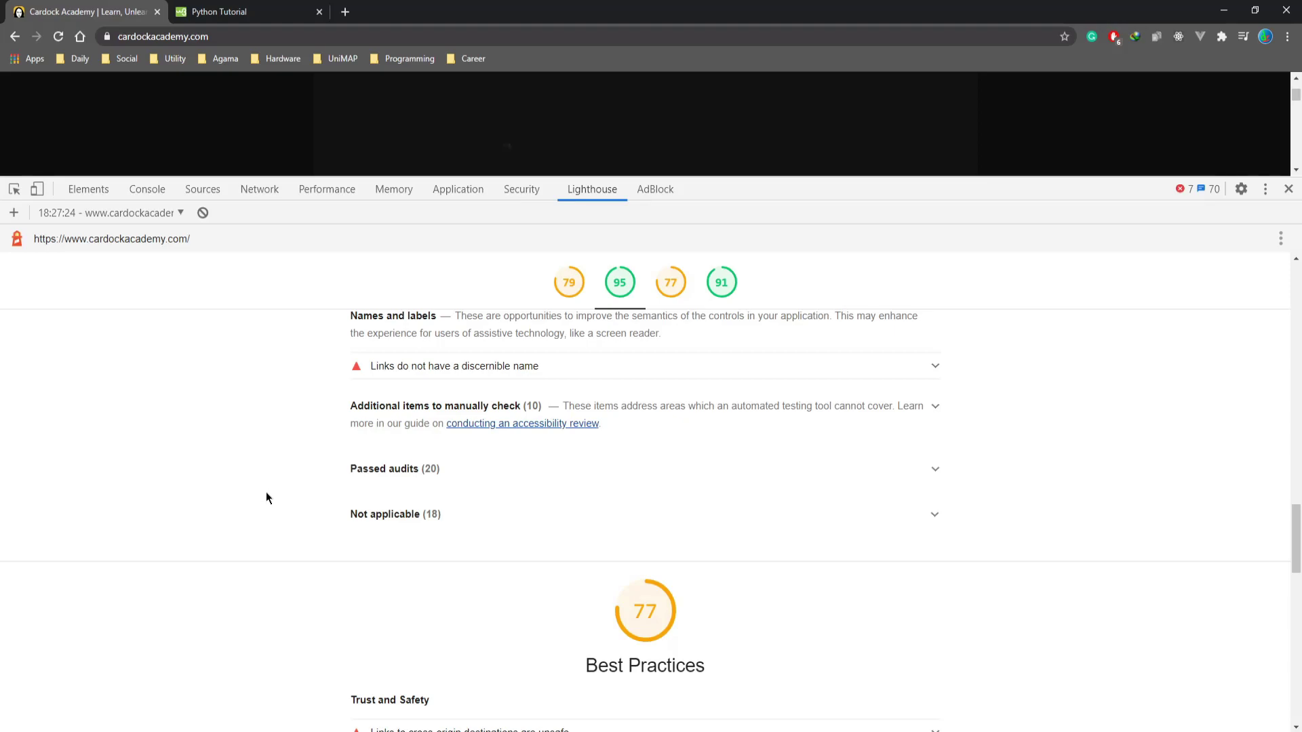
{"action": "scroll", "coordinate": [270, 499], "scroll_direction": "up", "scroll_amount": 2}
{"action": "scroll", "coordinate": [270, 507], "scroll_direction": "up", "scroll_amount": 2}
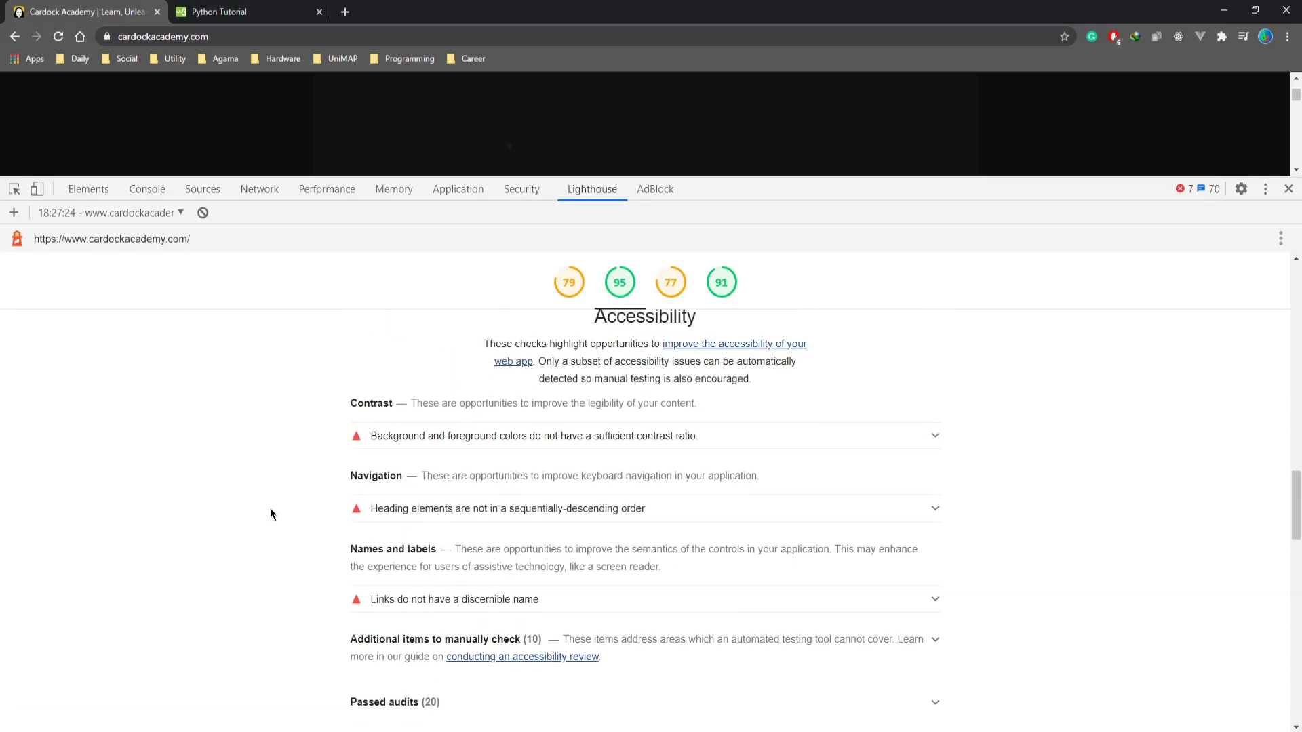
Step: Examine the failing anchors of the unsafe cross-origin links item in Best Practices alongside the homepage's workshop registration buttons
{"action": "scroll", "coordinate": [501, 520], "scroll_direction": "down", "scroll_amount": 6}
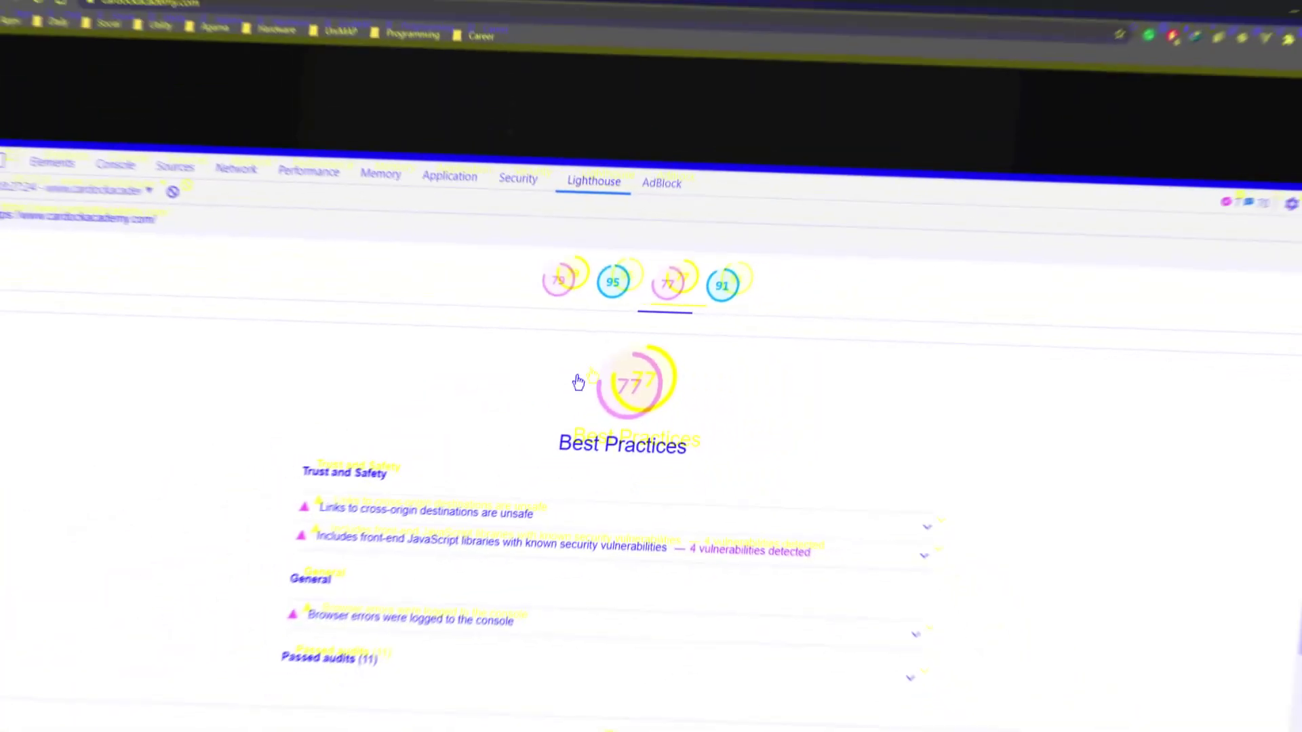
{"action": "left_click", "coordinate": [553, 500]}
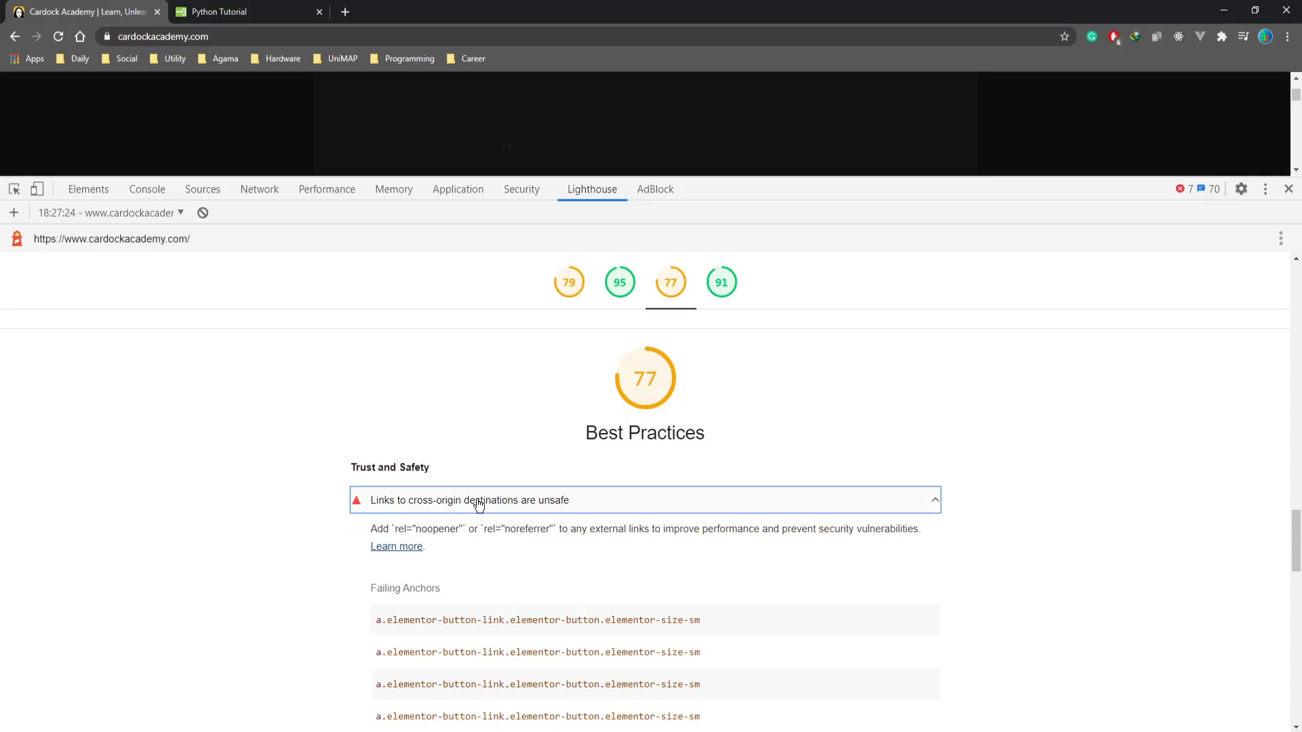
{"action": "scroll", "coordinate": [278, 505], "scroll_direction": "down", "scroll_amount": 2}
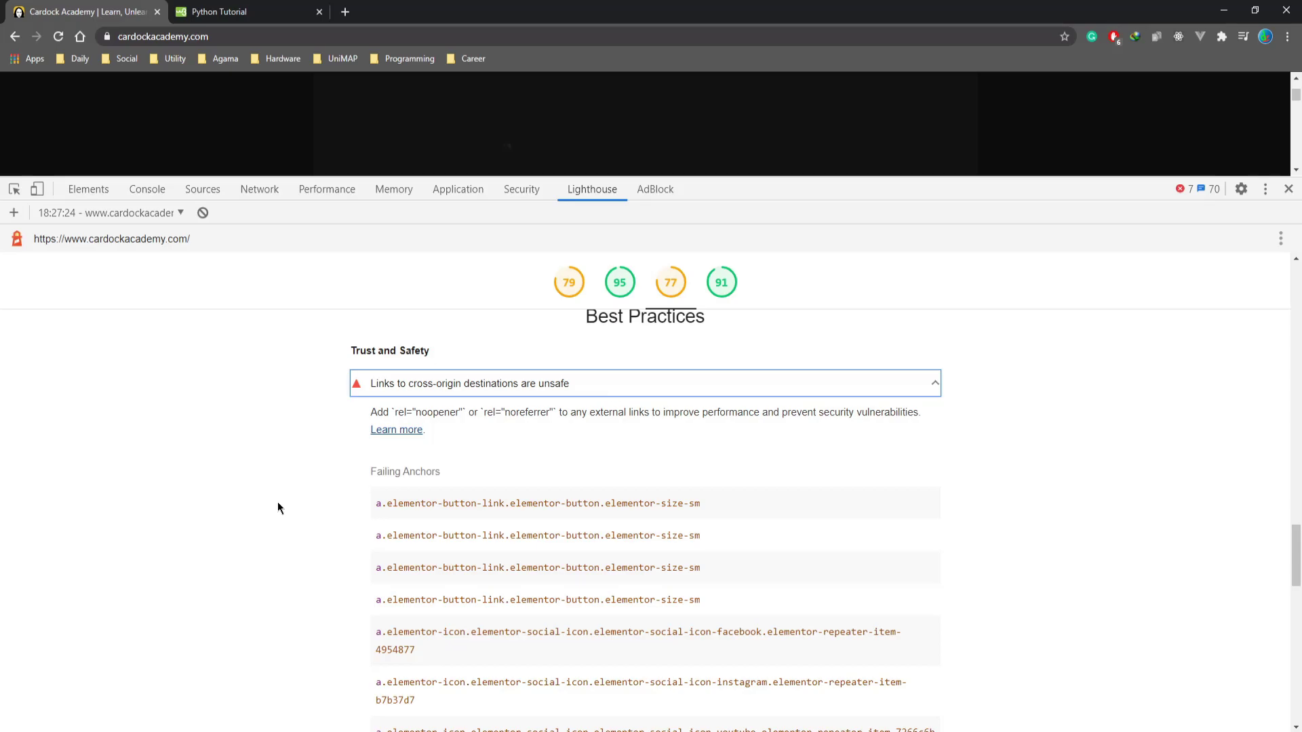
{"action": "scroll", "coordinate": [329, 137], "scroll_direction": "down", "scroll_amount": 4}
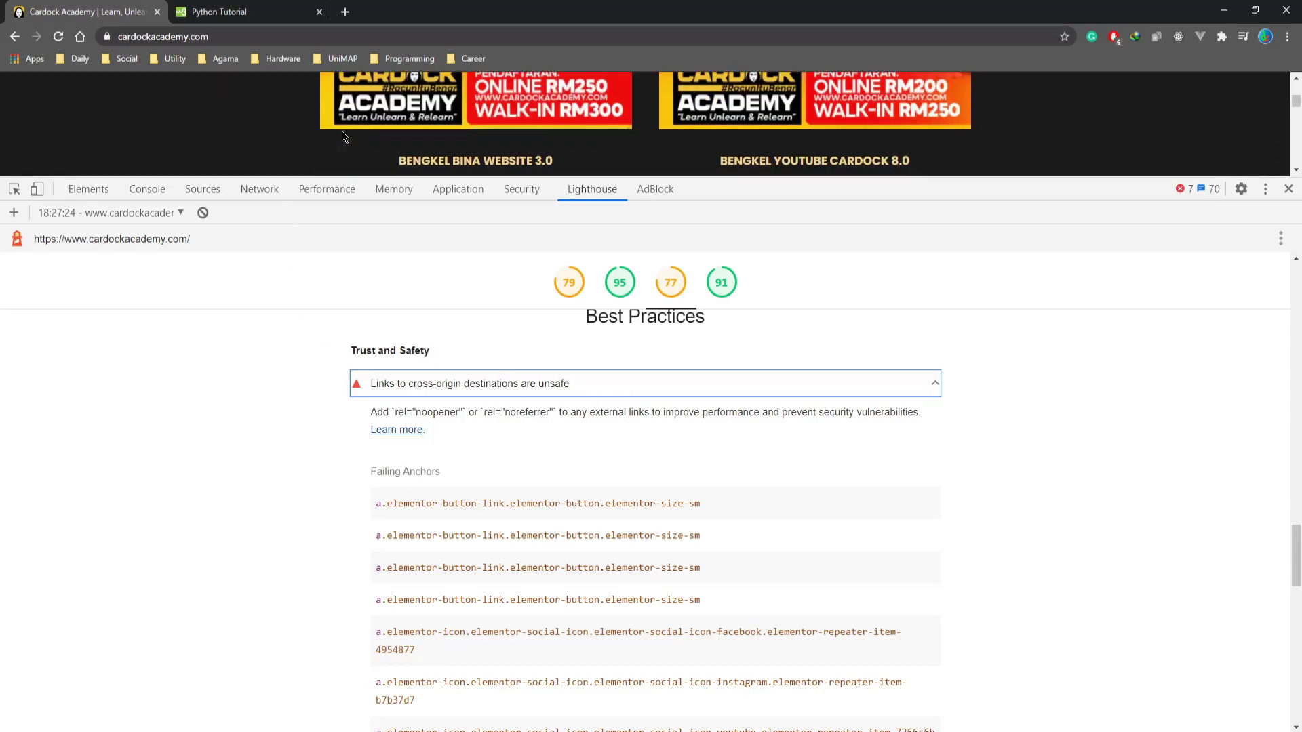
{"action": "left_click", "coordinate": [678, 314]}
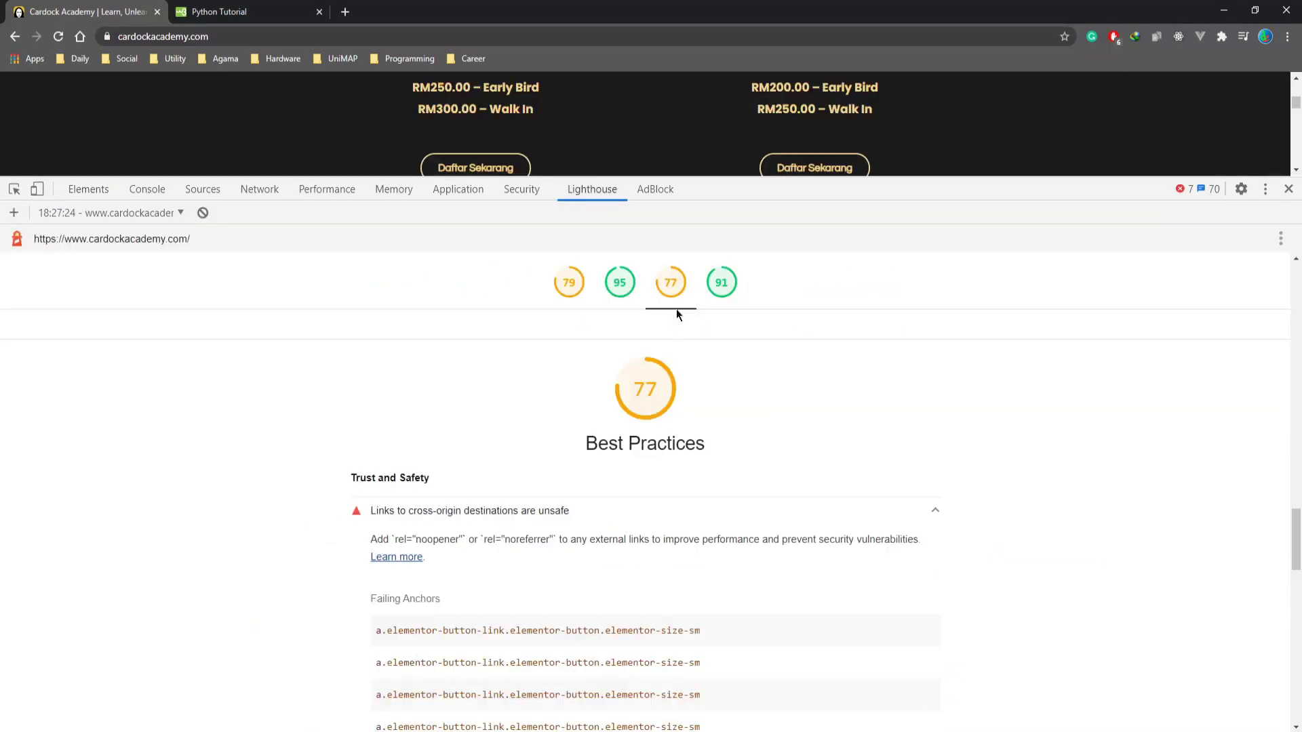
{"action": "scroll", "coordinate": [407, 512], "scroll_direction": "down", "scroll_amount": 2}
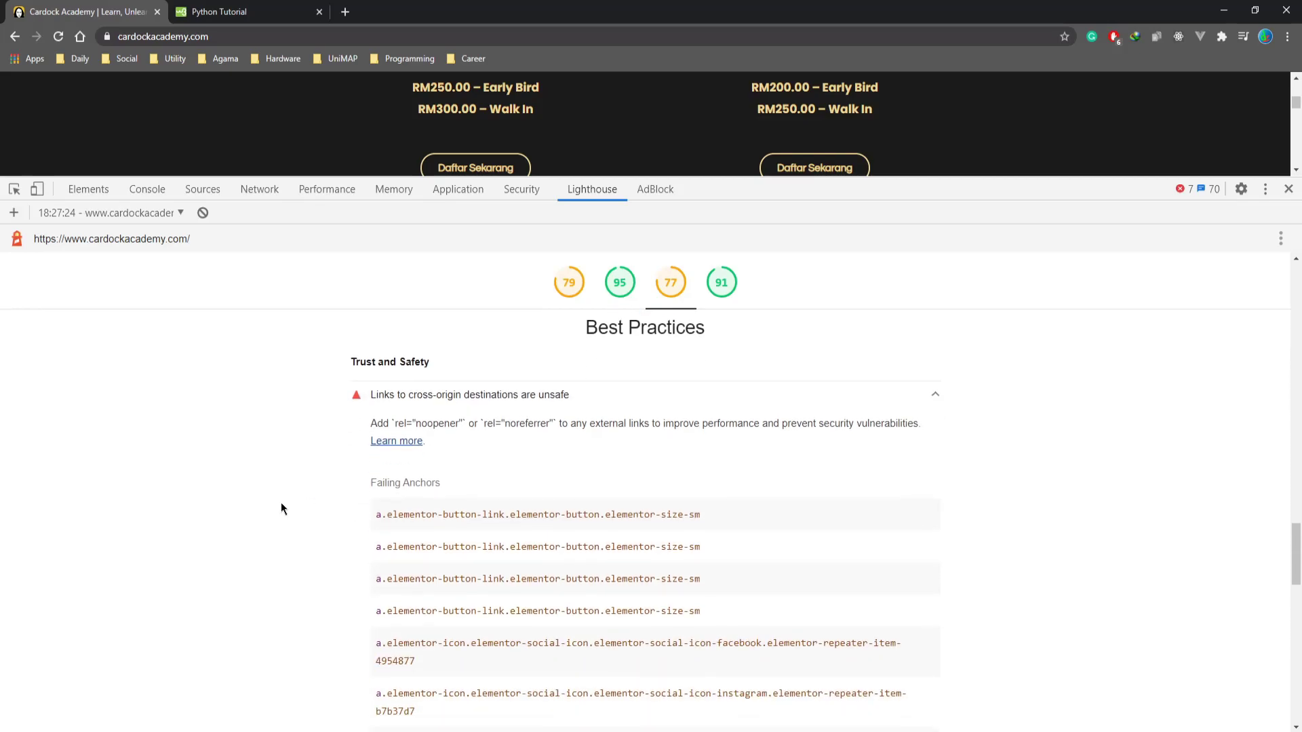
Step: Open the Bengkel Bina Website 3.0 registration page, review it, close it and view further down the academy homepage
{"action": "left_click", "coordinate": [494, 166]}
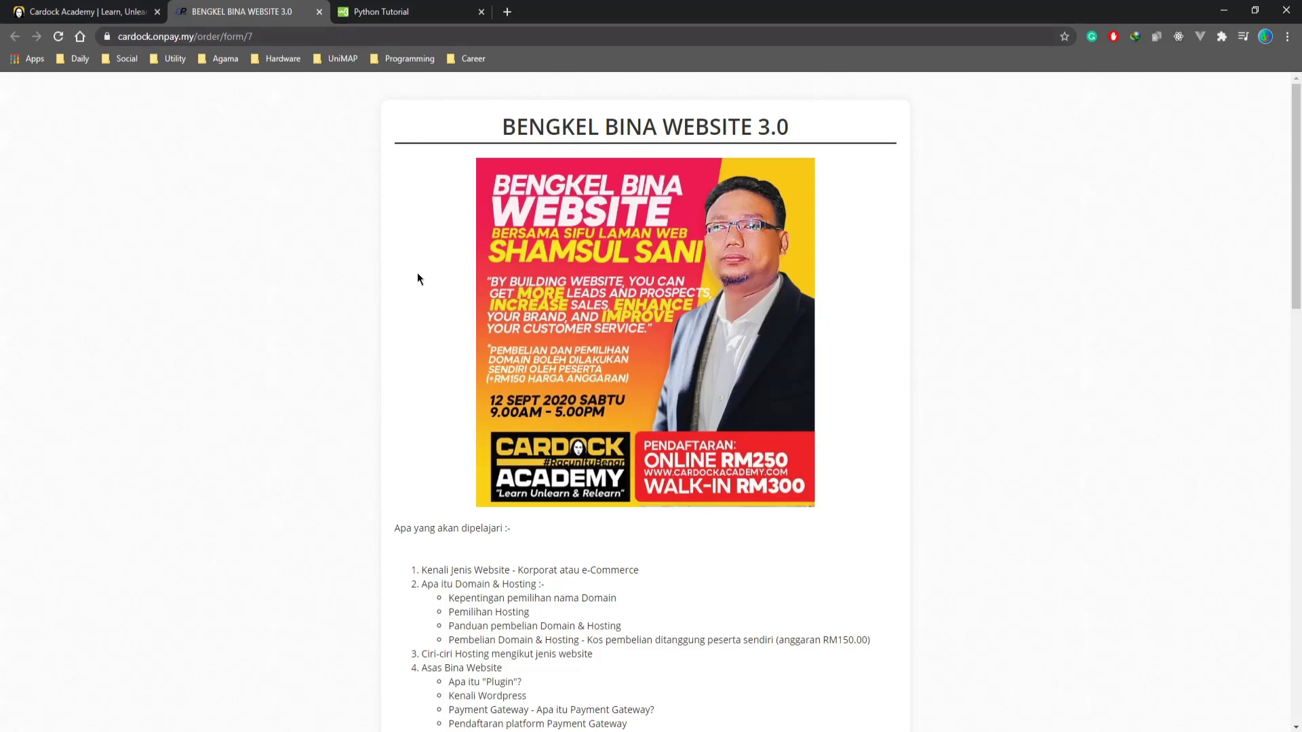
{"action": "scroll", "coordinate": [413, 377], "scroll_direction": "down", "scroll_amount": 7}
{"action": "scroll", "coordinate": [358, 388], "scroll_direction": "up", "scroll_amount": 7}
{"action": "left_click", "coordinate": [107, 19]}
{"action": "left_click", "coordinate": [319, 12]}
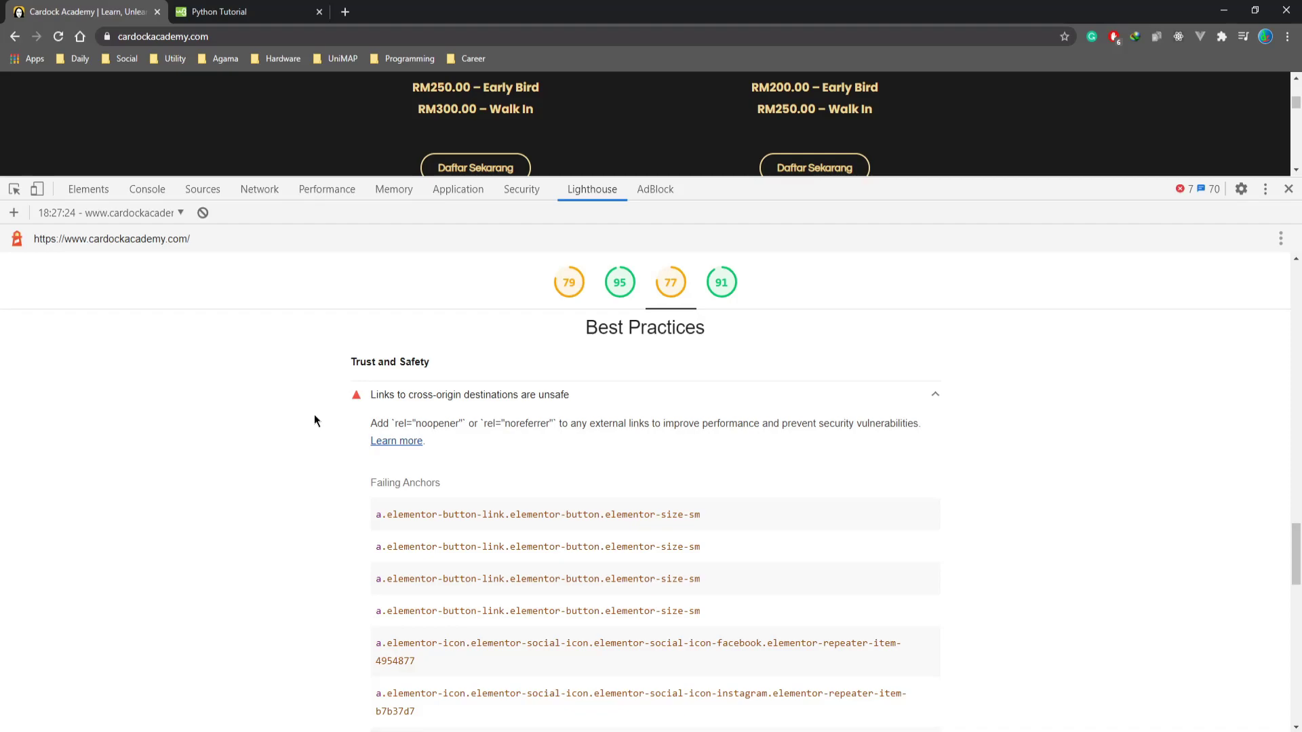
{"action": "scroll", "coordinate": [344, 122], "scroll_direction": "down", "scroll_amount": 3}
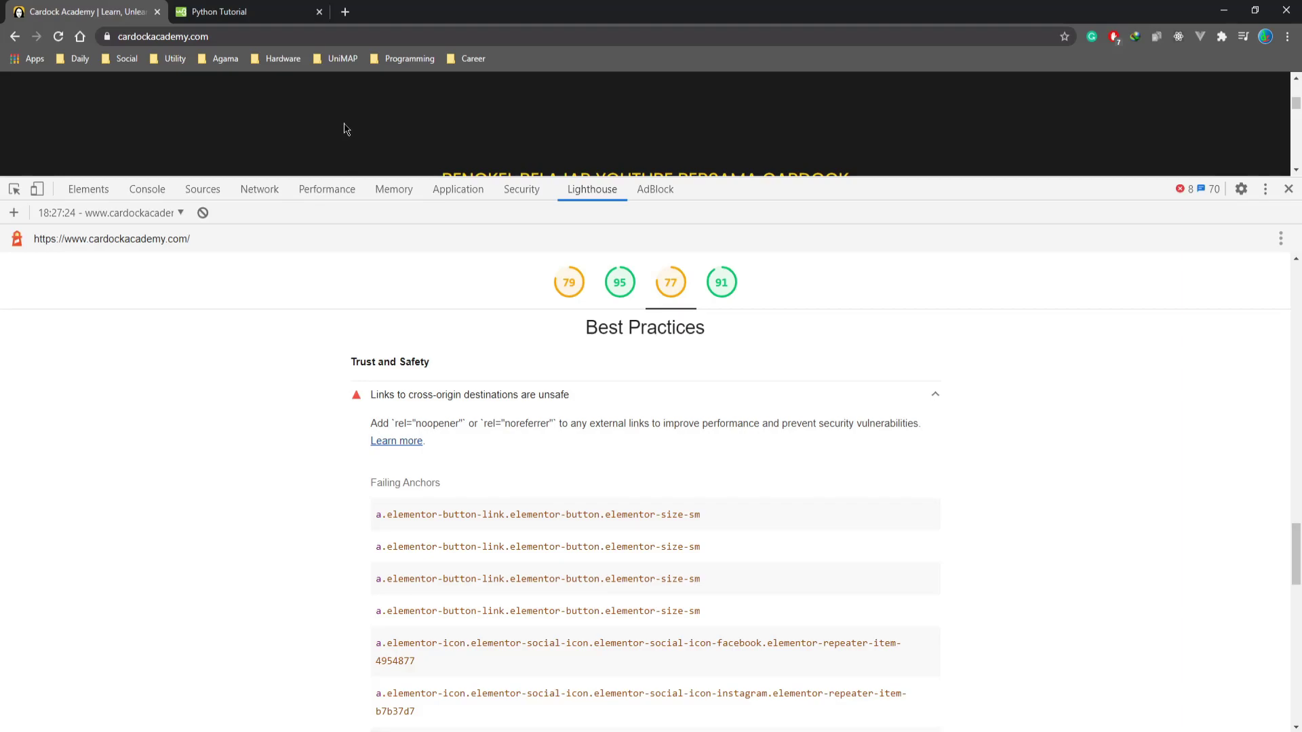
Step: Examine the vulnerable front-end JavaScript libraries item in Best Practices and the missing meta description item in the SEO section
{"action": "left_click", "coordinate": [827, 402]}
{"action": "left_click", "coordinate": [492, 424]}
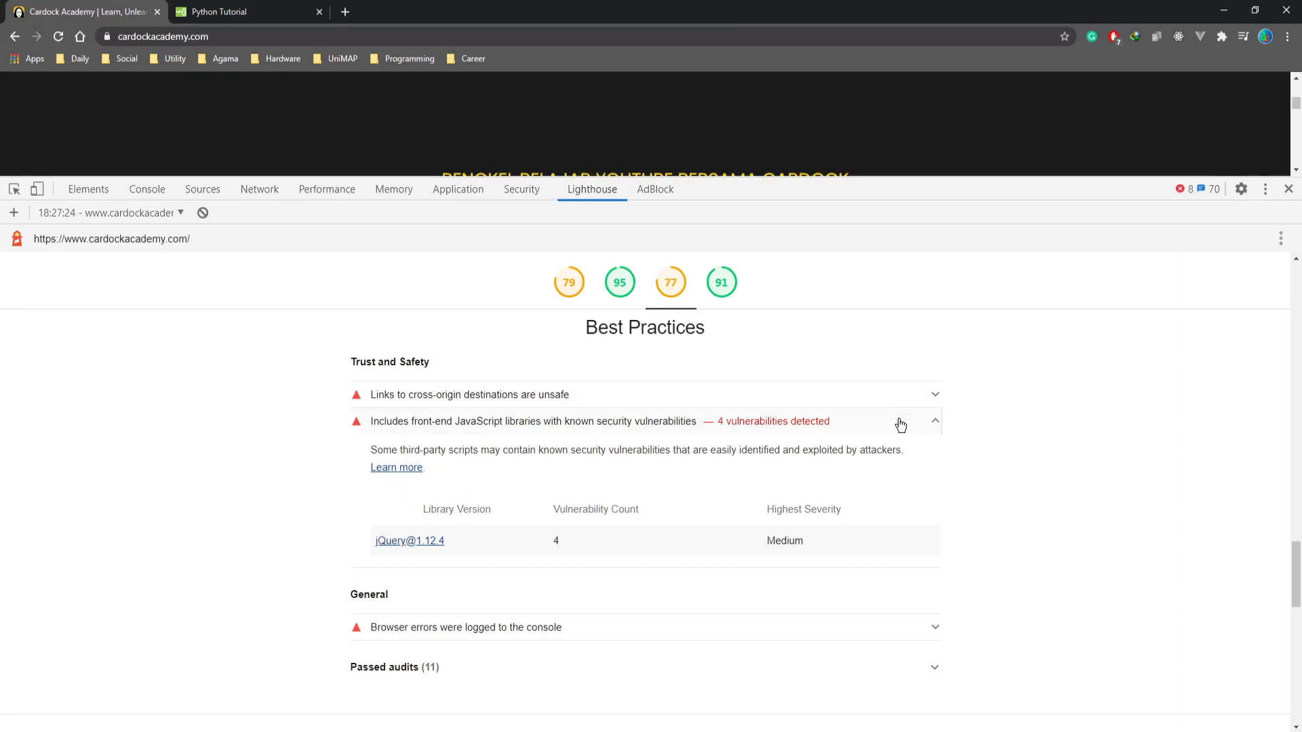
{"action": "scroll", "coordinate": [901, 424], "scroll_direction": "down", "scroll_amount": 5}
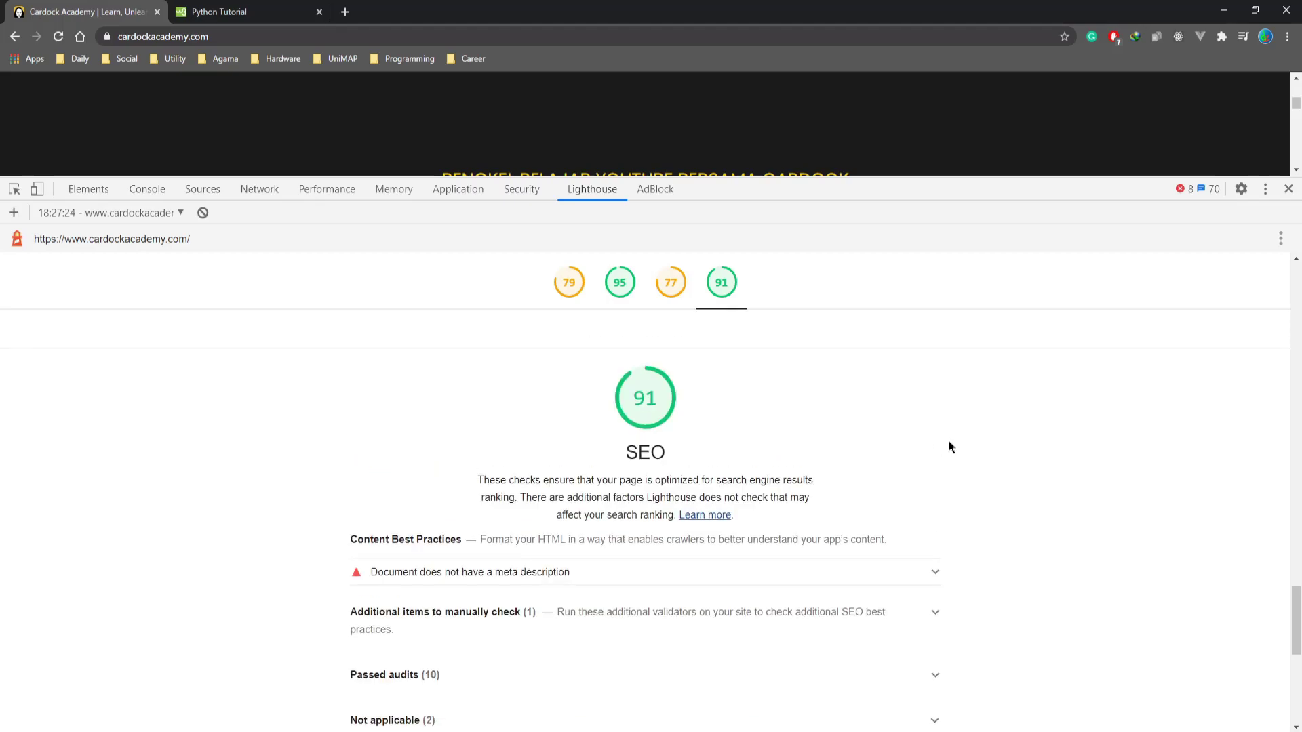
{"action": "scroll", "coordinate": [949, 446], "scroll_direction": "down", "scroll_amount": 2}
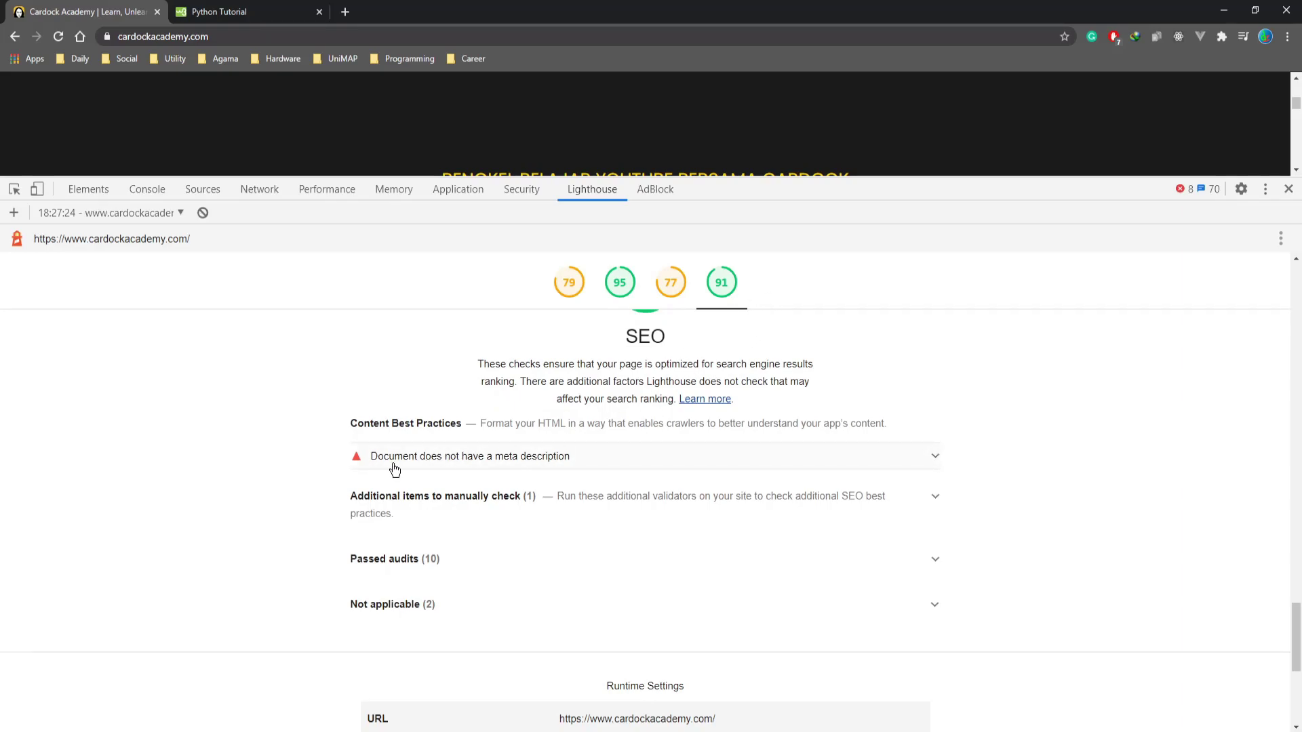
{"action": "left_click", "coordinate": [431, 468]}
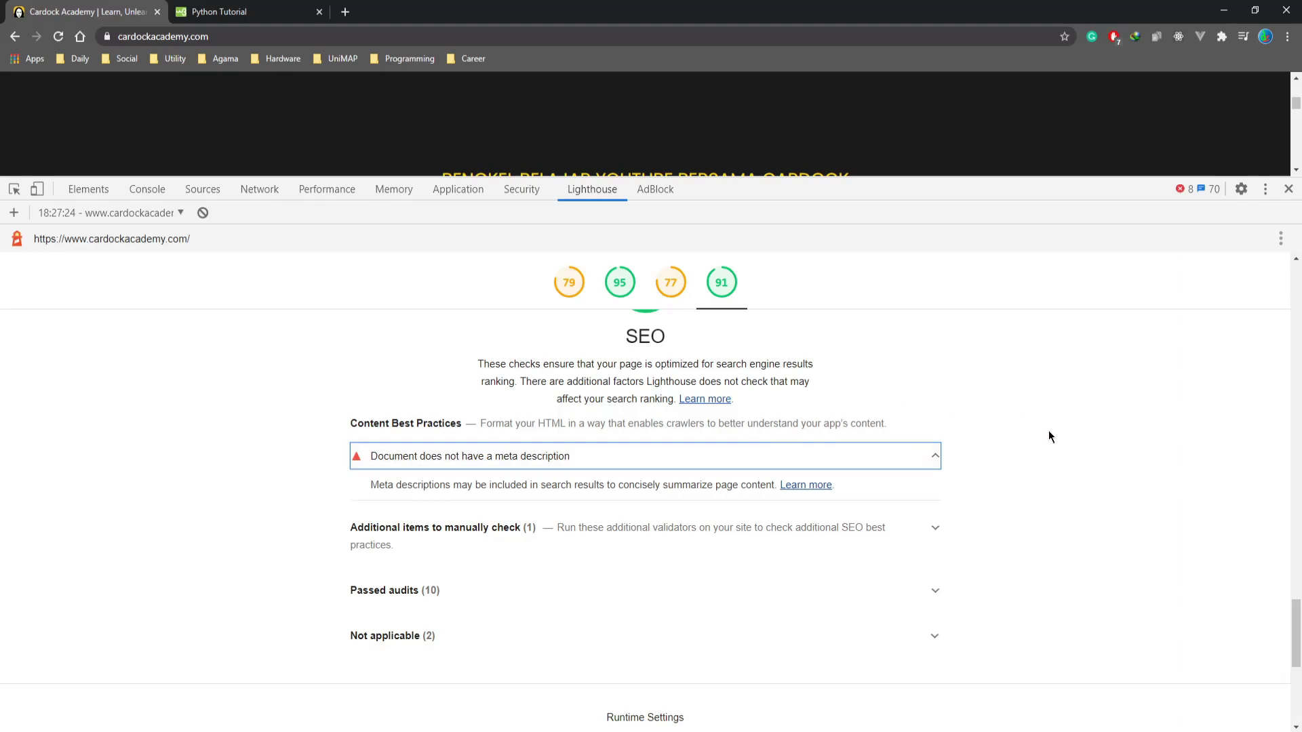
{"action": "scroll", "coordinate": [1049, 436], "scroll_direction": "up", "scroll_amount": 3}
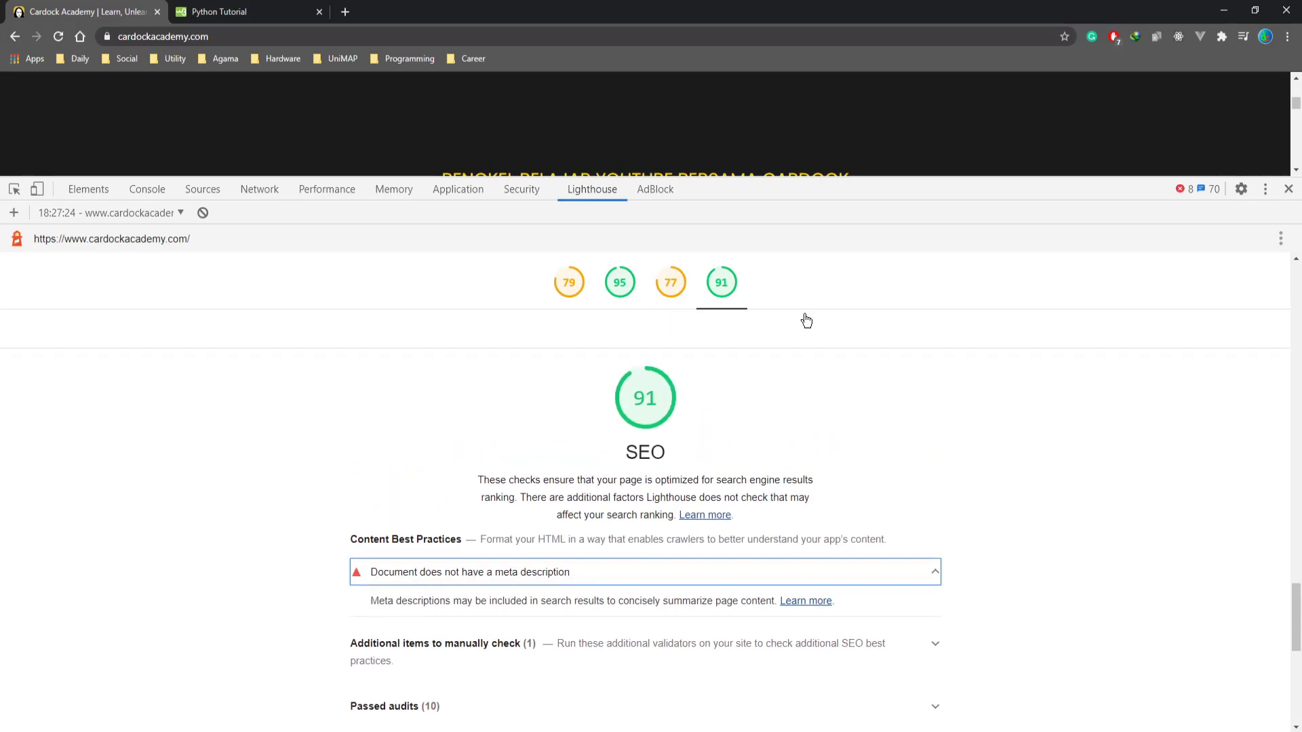
Step: View the errors logged in the Console for the academy homepage and close the developer tools
{"action": "left_click", "coordinate": [154, 192]}
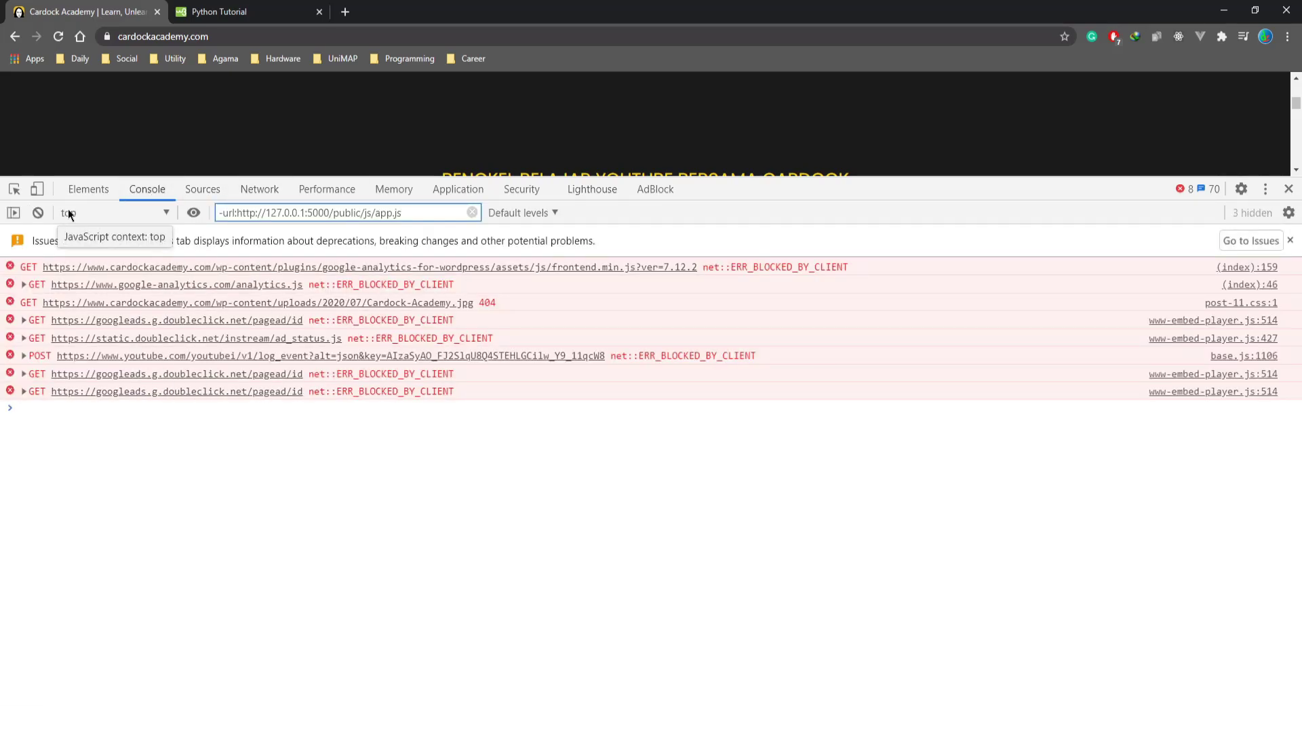
{"action": "key", "text": "F12"}
Step: Review the academy homepage down to its video and contact section, and return past the workshop listings to the header logo
{"action": "scroll", "coordinate": [1044, 383], "scroll_direction": "down", "scroll_amount": 5}
{"action": "scroll", "coordinate": [1043, 384], "scroll_direction": "down", "scroll_amount": 20}
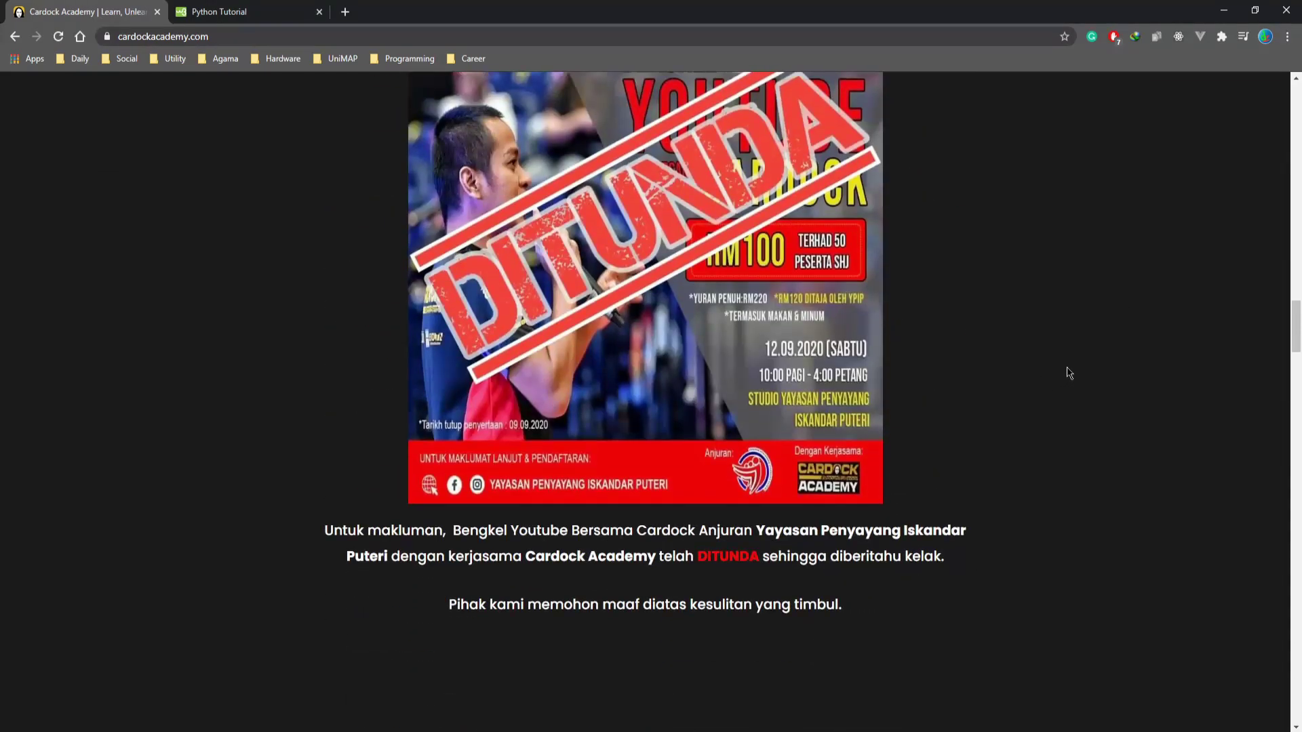
{"action": "scroll", "coordinate": [1090, 367], "scroll_direction": "down", "scroll_amount": 20}
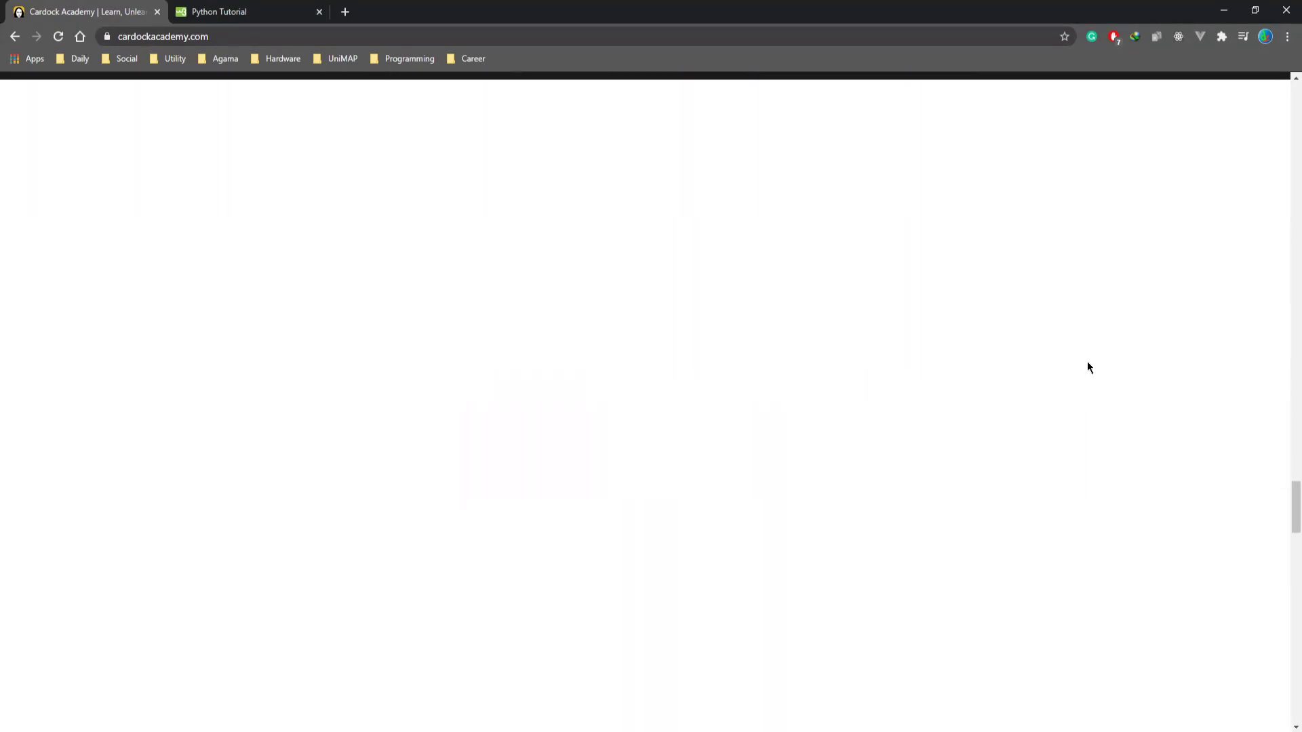
{"action": "scroll", "coordinate": [1085, 360], "scroll_direction": "down", "scroll_amount": 3}
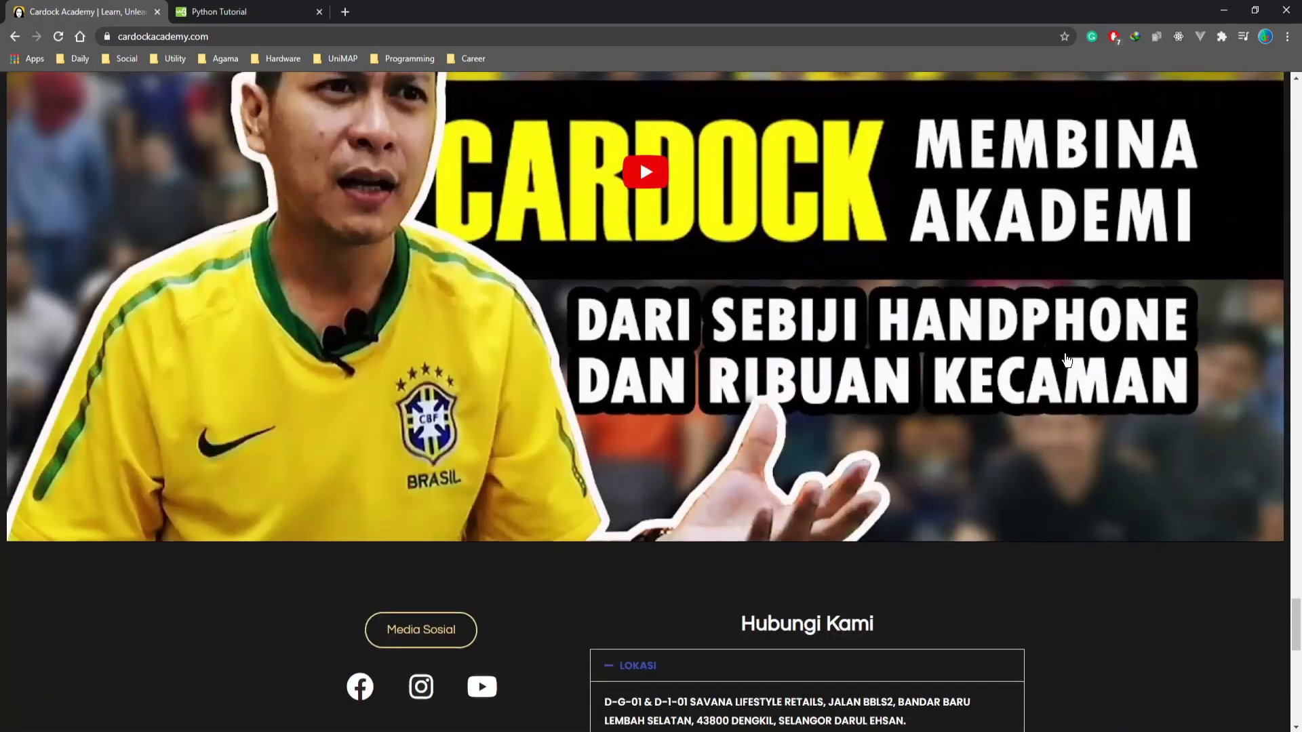
{"action": "scroll", "coordinate": [1077, 352], "scroll_direction": "up", "scroll_amount": 20}
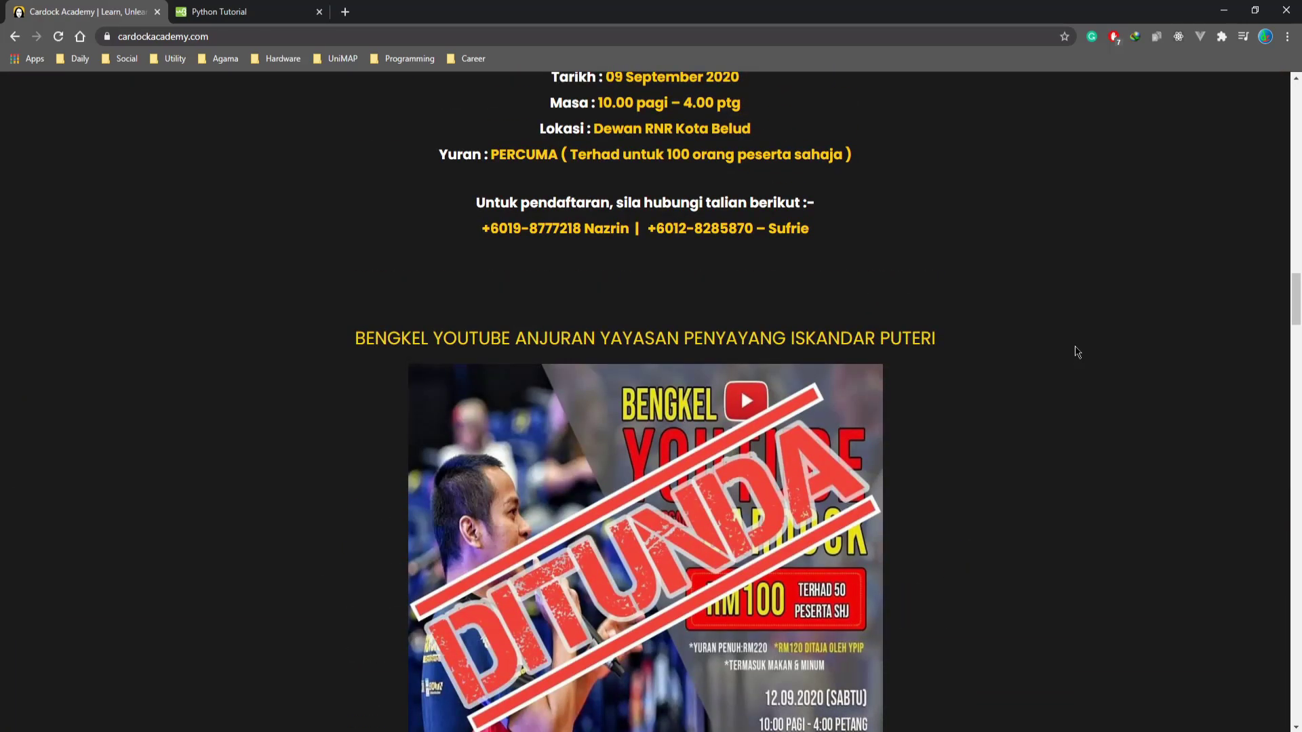
{"action": "scroll", "coordinate": [1078, 352], "scroll_direction": "up", "scroll_amount": 15}
{"action": "scroll", "coordinate": [1123, 383], "scroll_direction": "down", "scroll_amount": 10}
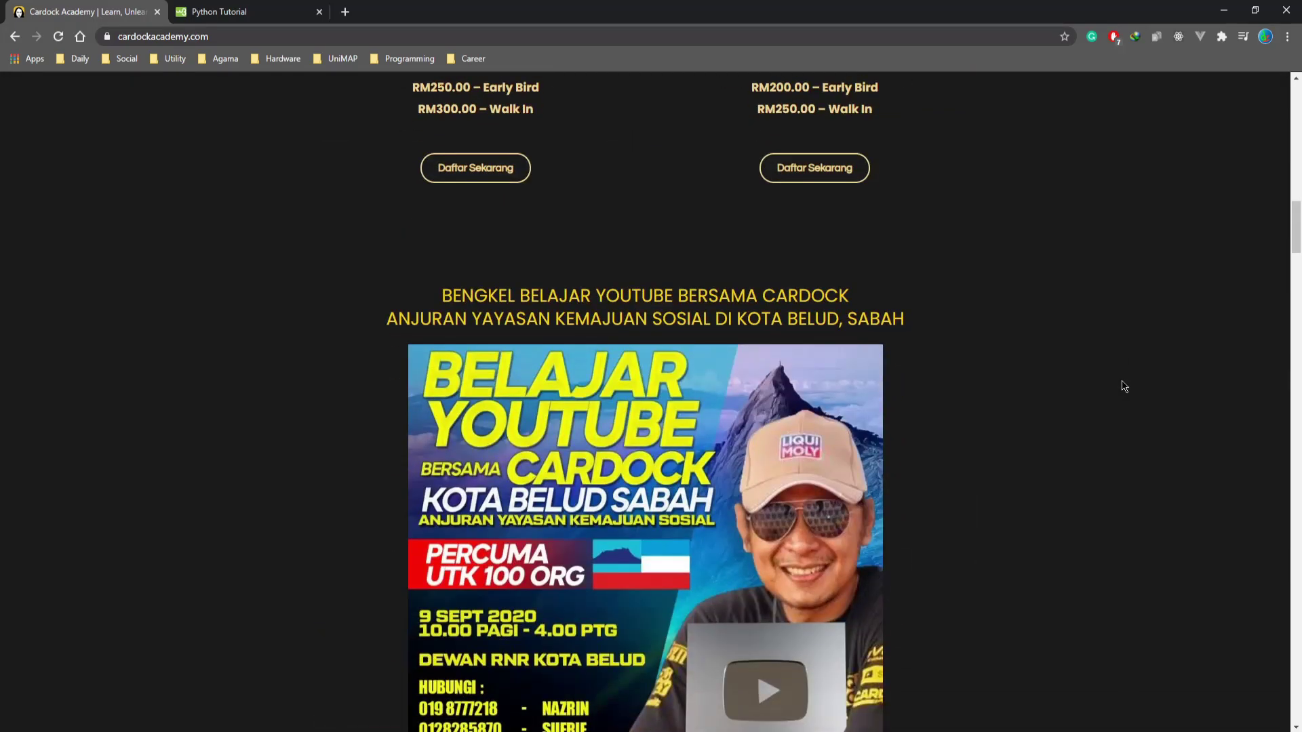
{"action": "scroll", "coordinate": [1076, 331], "scroll_direction": "up", "scroll_amount": 12}
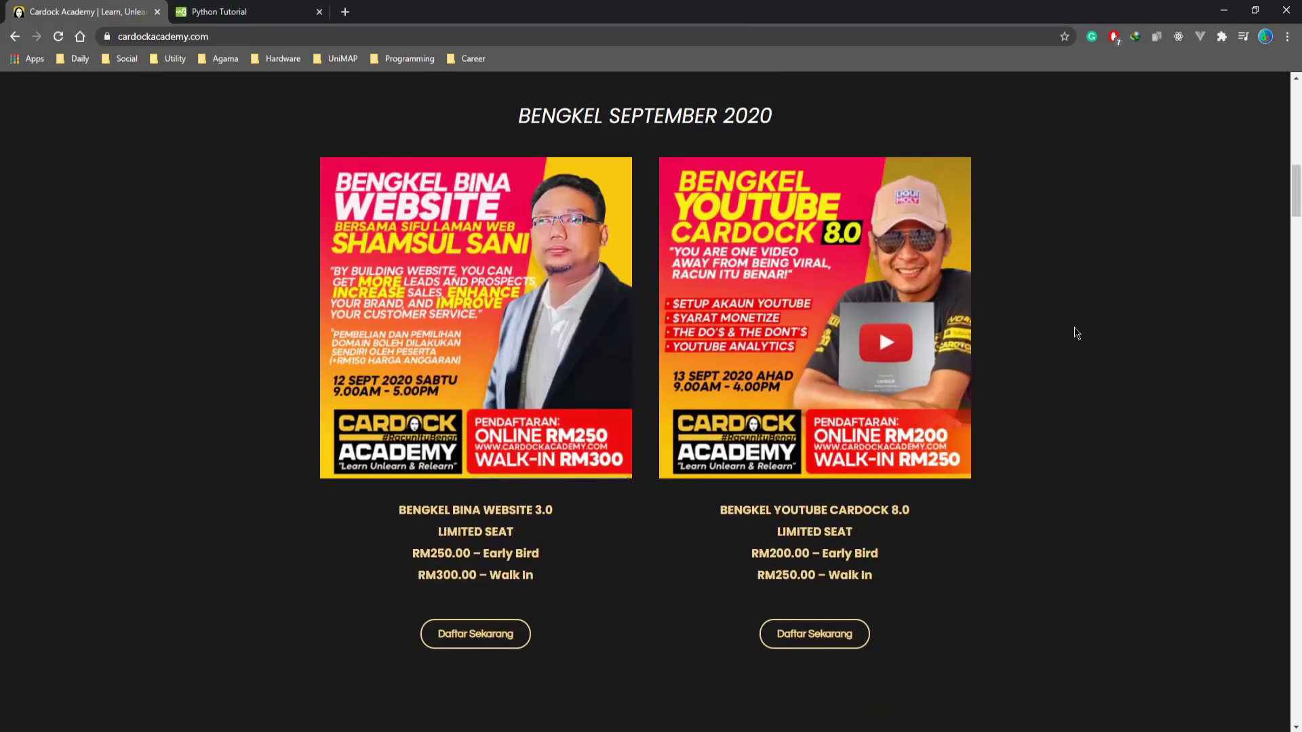
{"action": "scroll", "coordinate": [1076, 332], "scroll_direction": "up", "scroll_amount": 6}
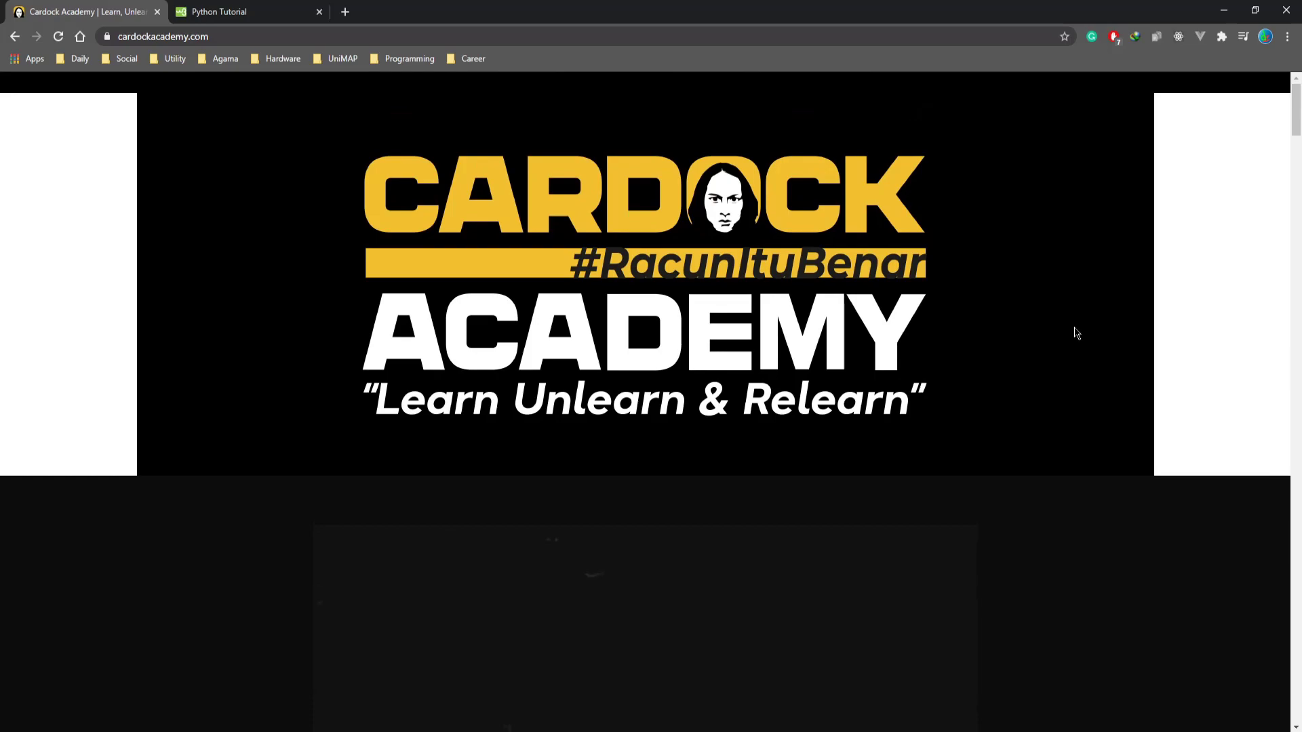